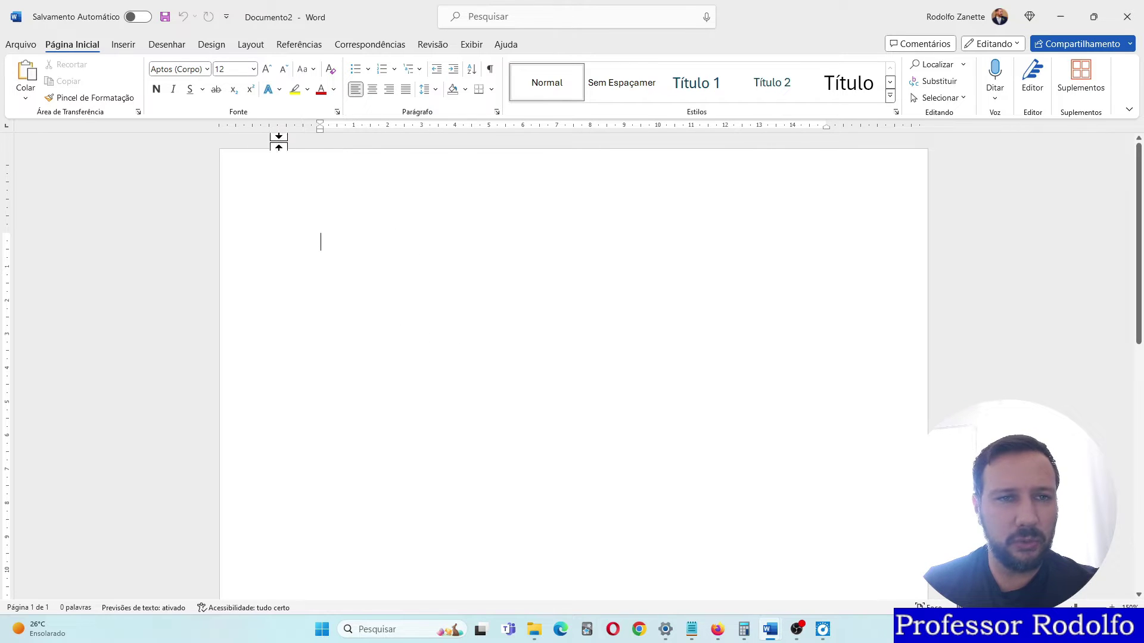
Set the font of the blank document to Arial.
left_click(172, 69)
key("Up")
type("Aria")
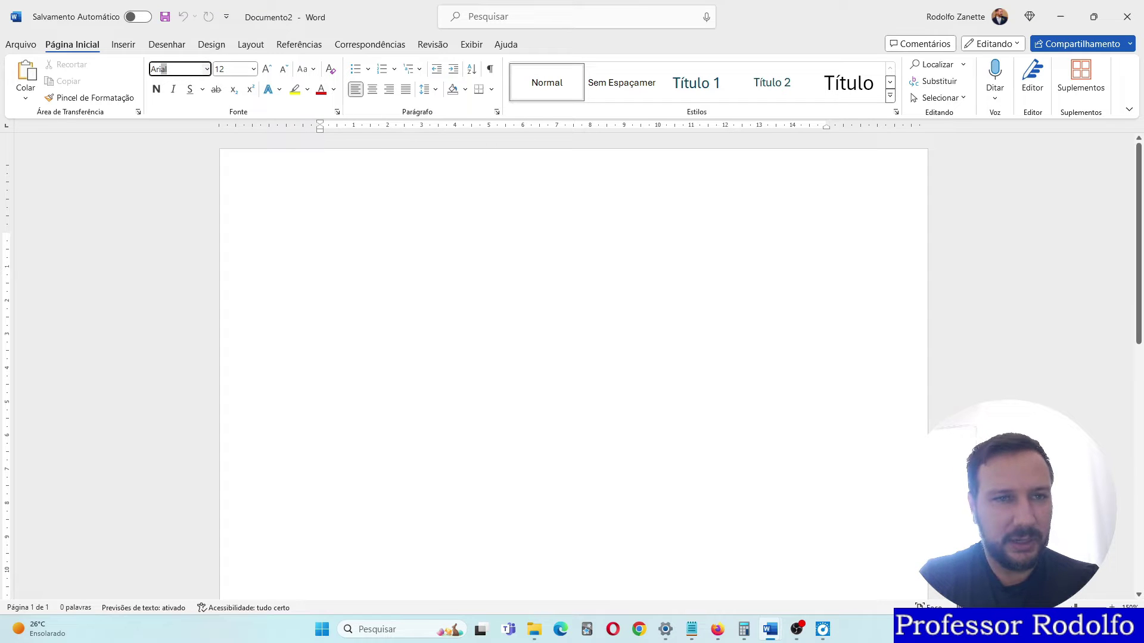
key("Return")
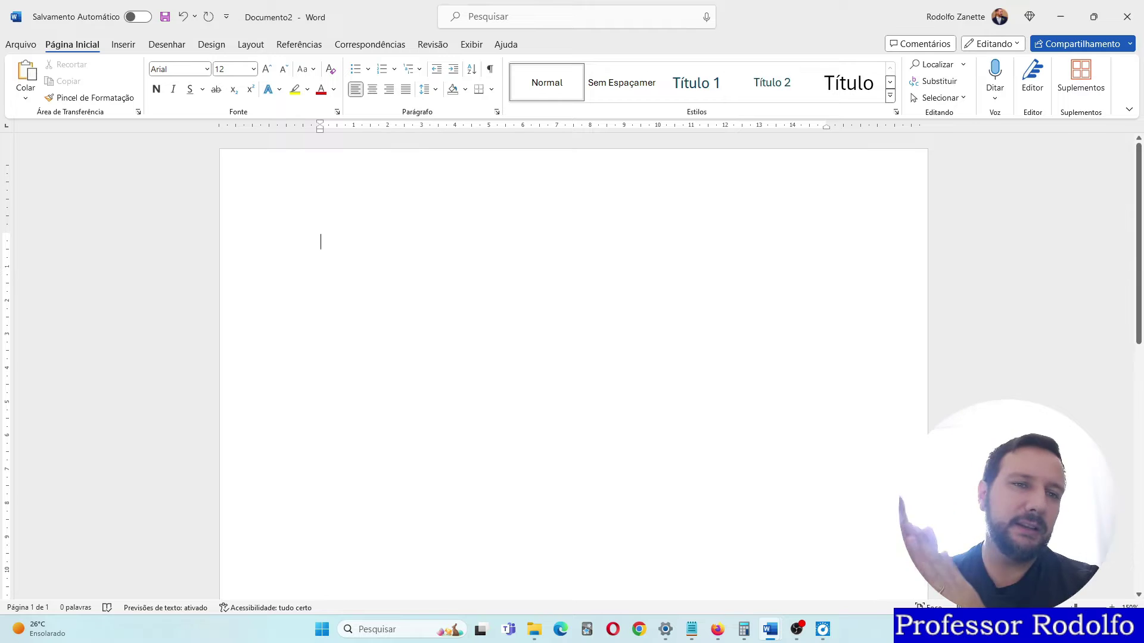
type("hhhh")
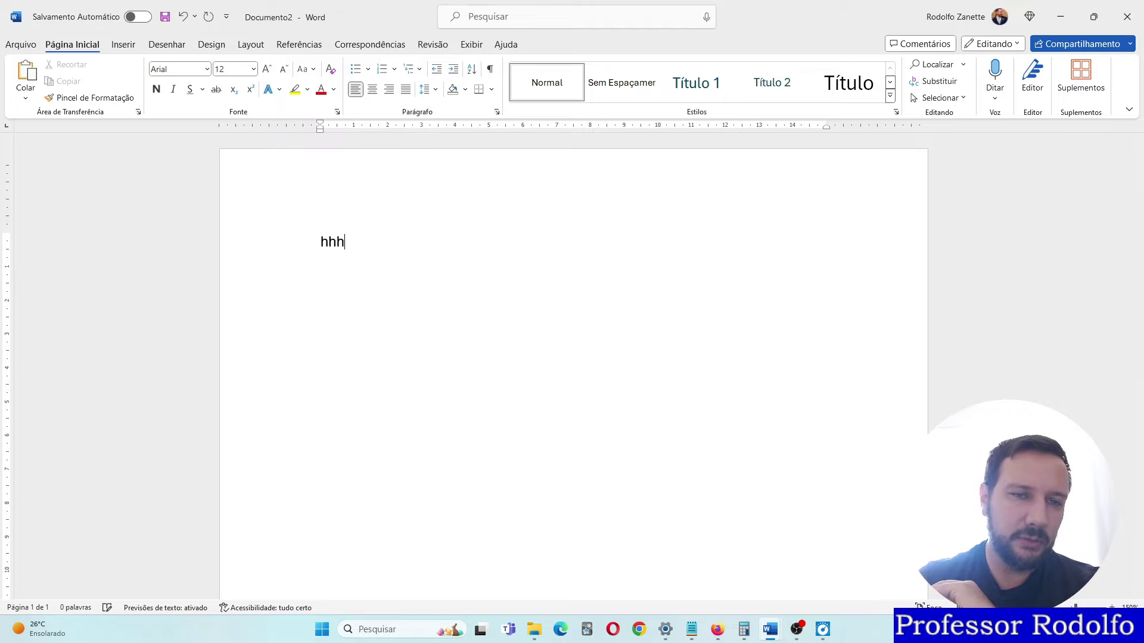
key("BackSpace")
key("BackSpace")
key("BackSpace")
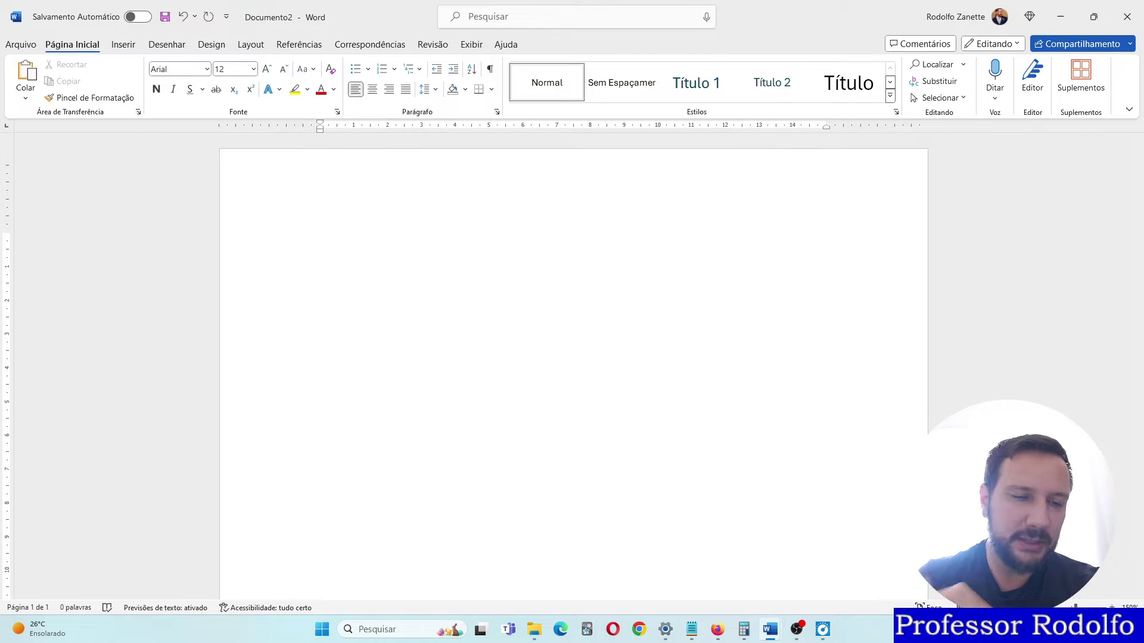
Set the font size to 14.
left_click(236, 69)
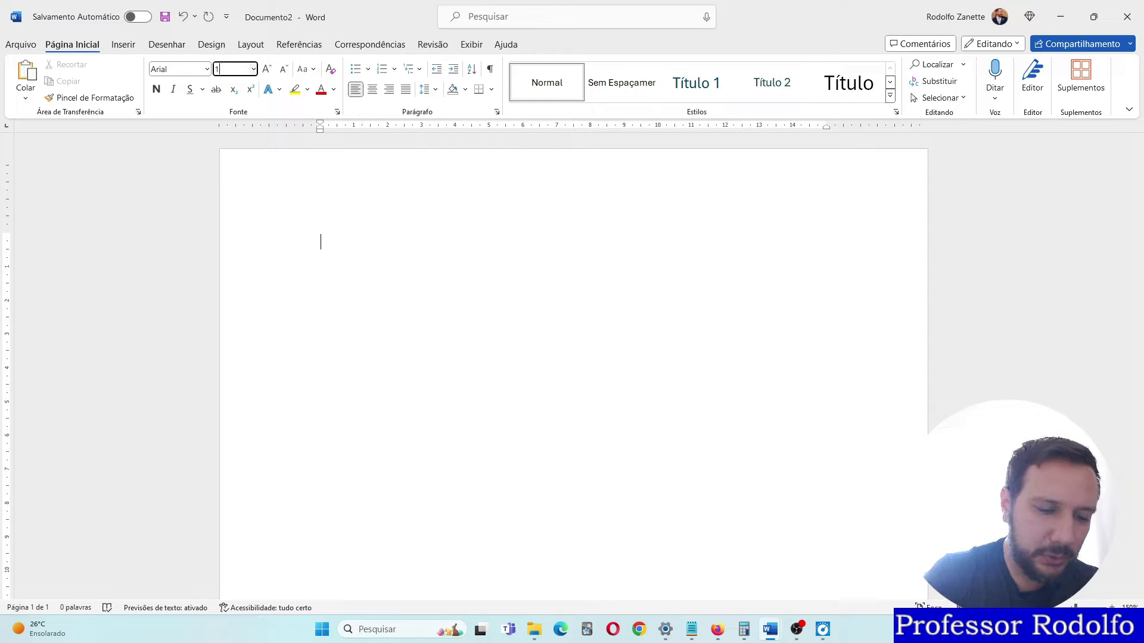
type("14")
key("Return")
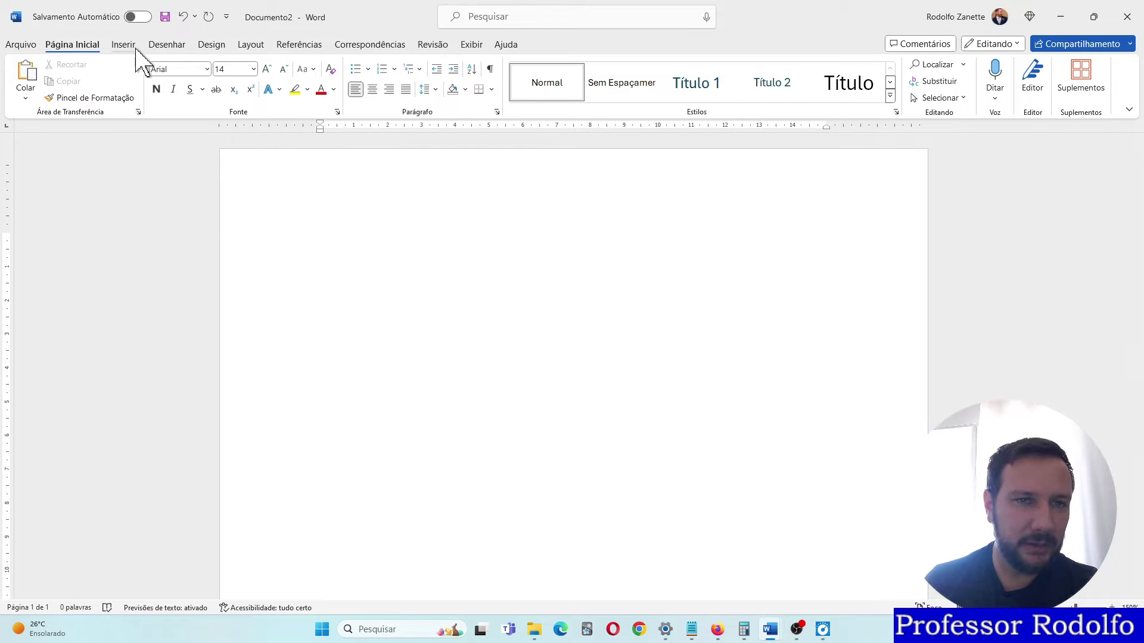
Search Windows for "teclado virtual" and open the on-screen keyboard.
left_click(159, 70)
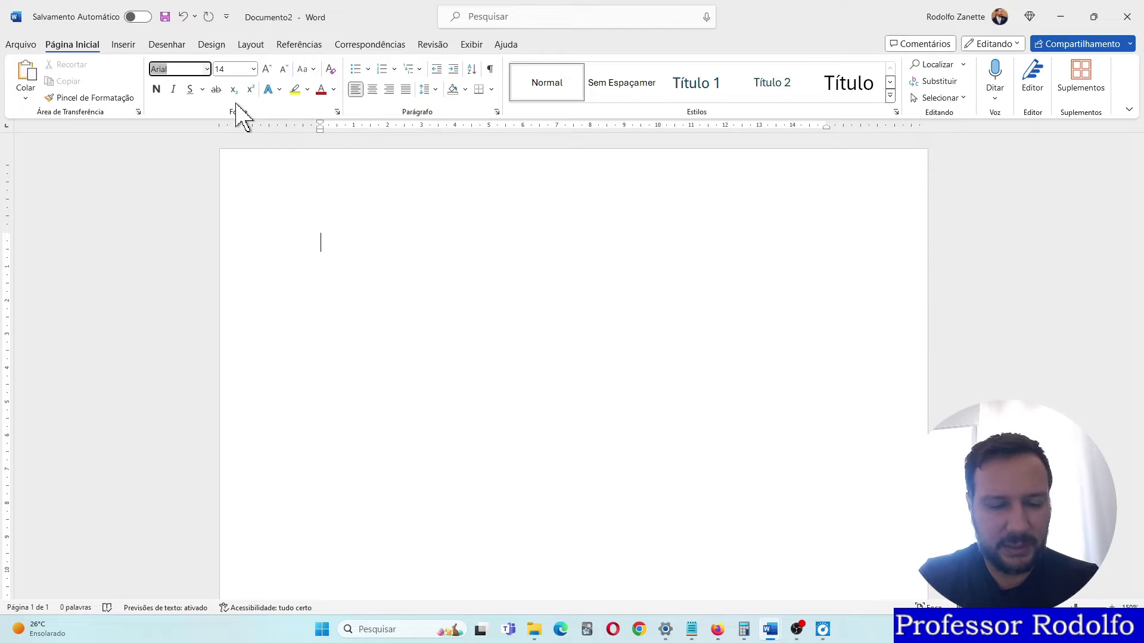
left_click(162, 69)
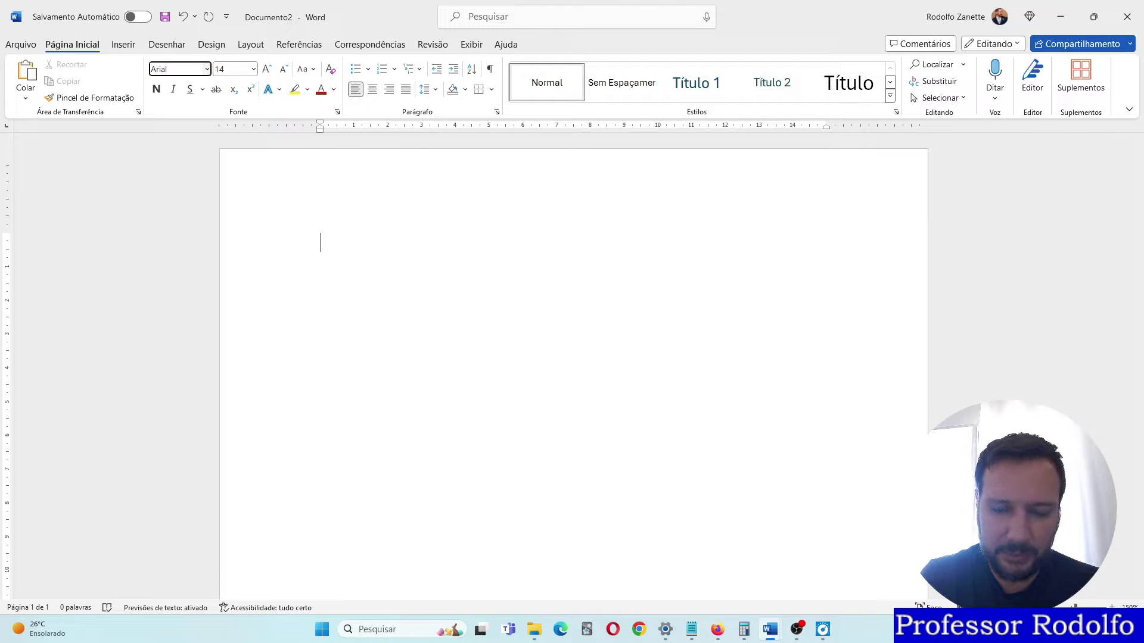
left_click(359, 620)
type("teclado virtual")
key("Return")
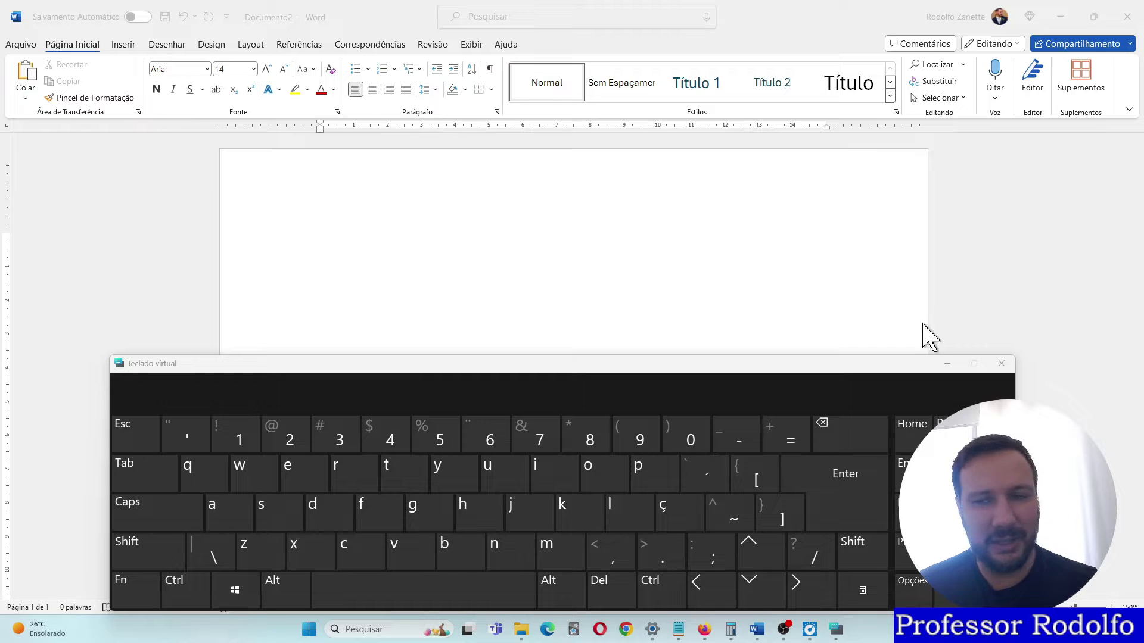
Re-enter 14 as the font size and minimize the on-screen keyboard.
left_click(225, 69)
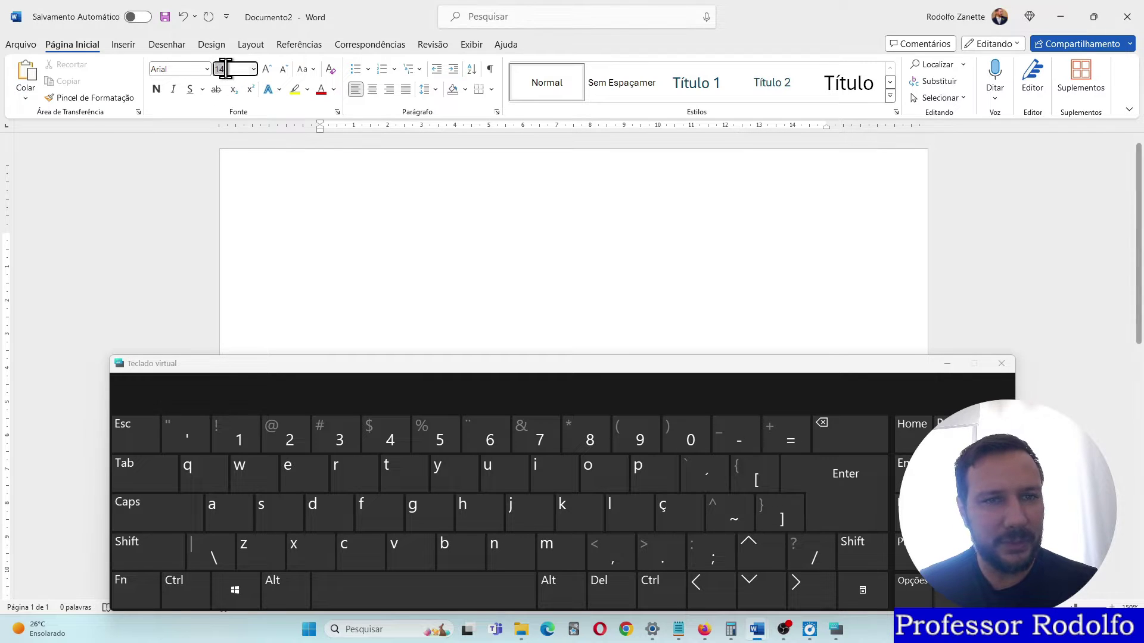
type("1")
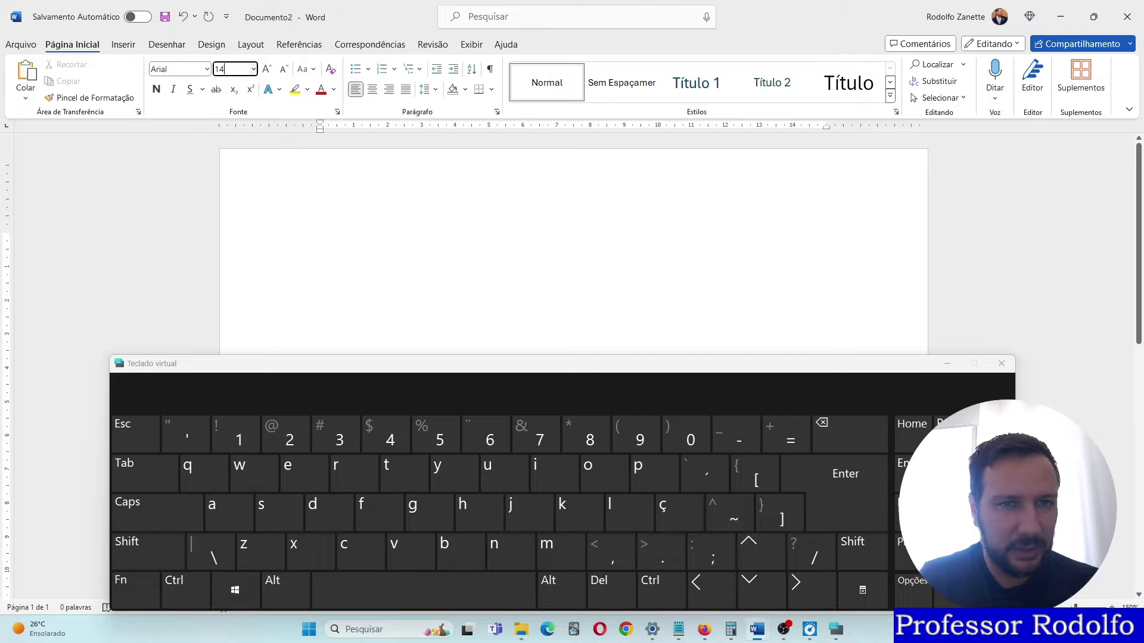
key("Return")
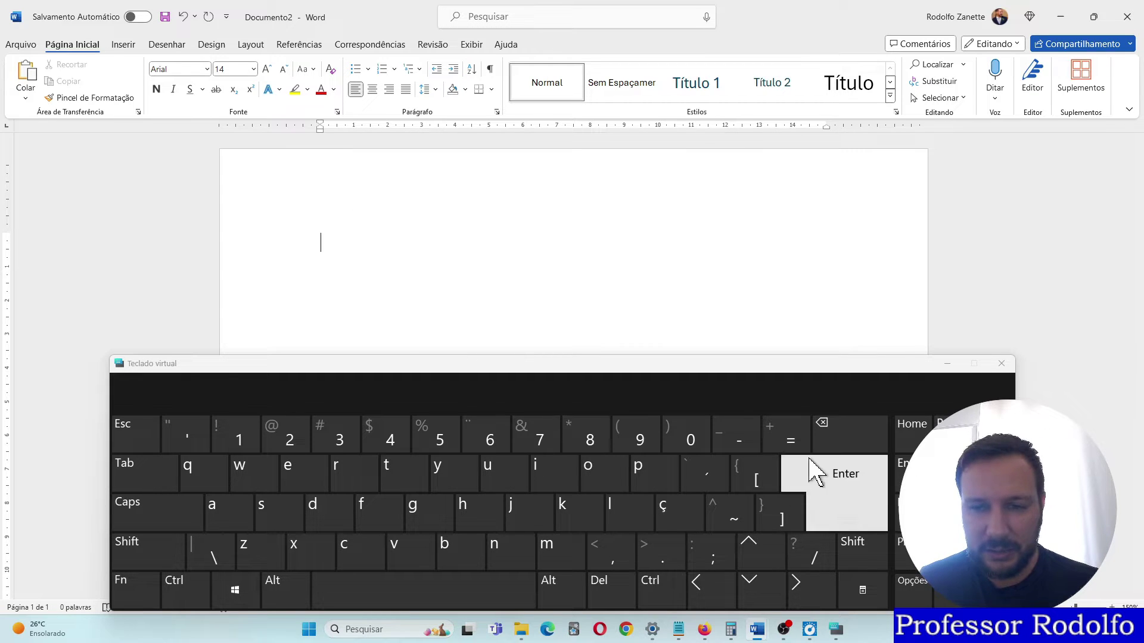
left_click(947, 364)
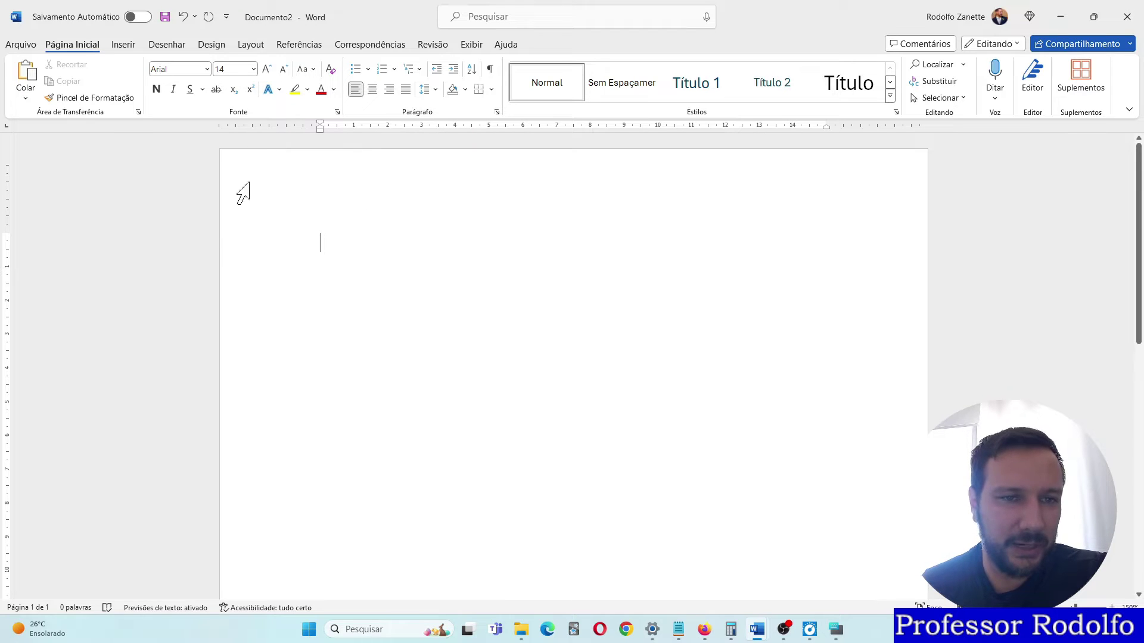
Open the custom page margin settings and set the top and bottom margins to 2 cm.
scroll(260, 204, "down", 10)
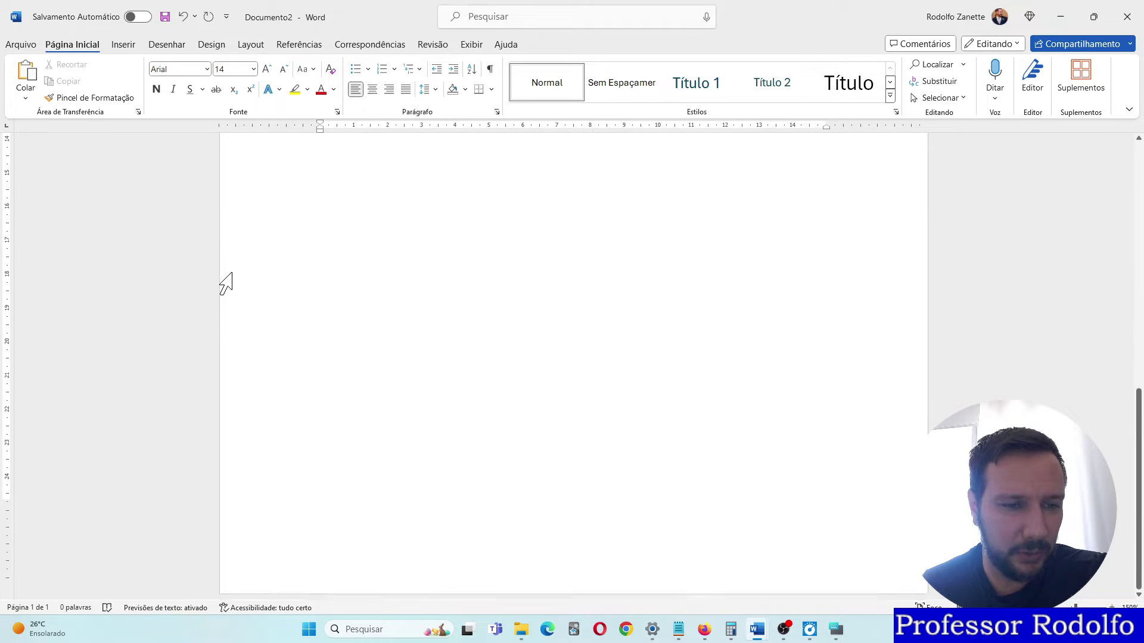
scroll(21, 540, "up", 10)
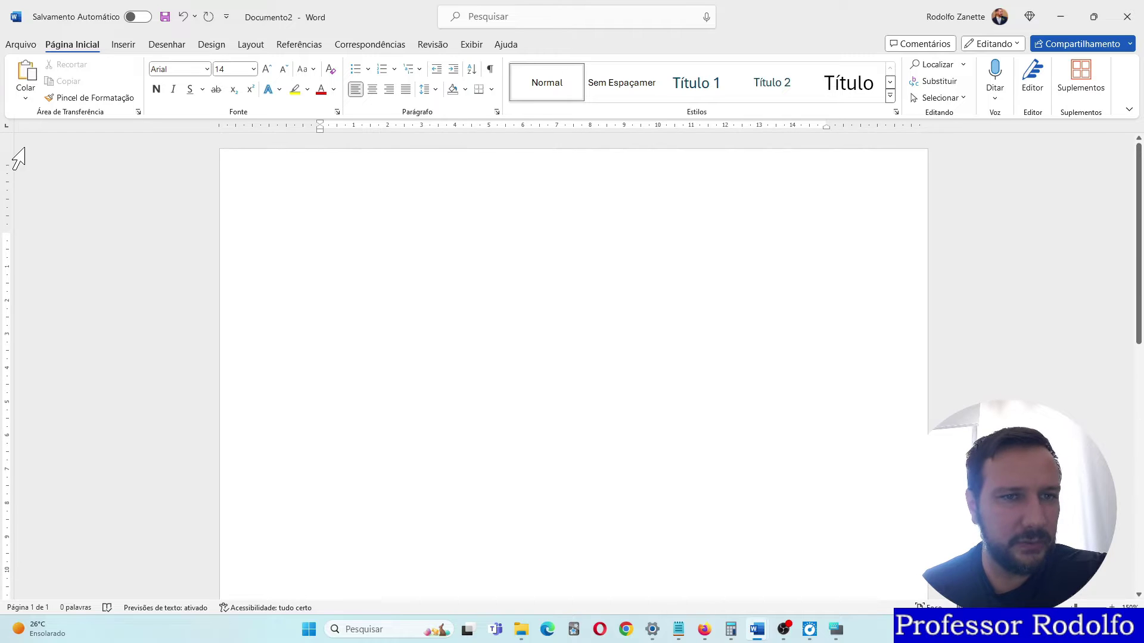
left_click(251, 45)
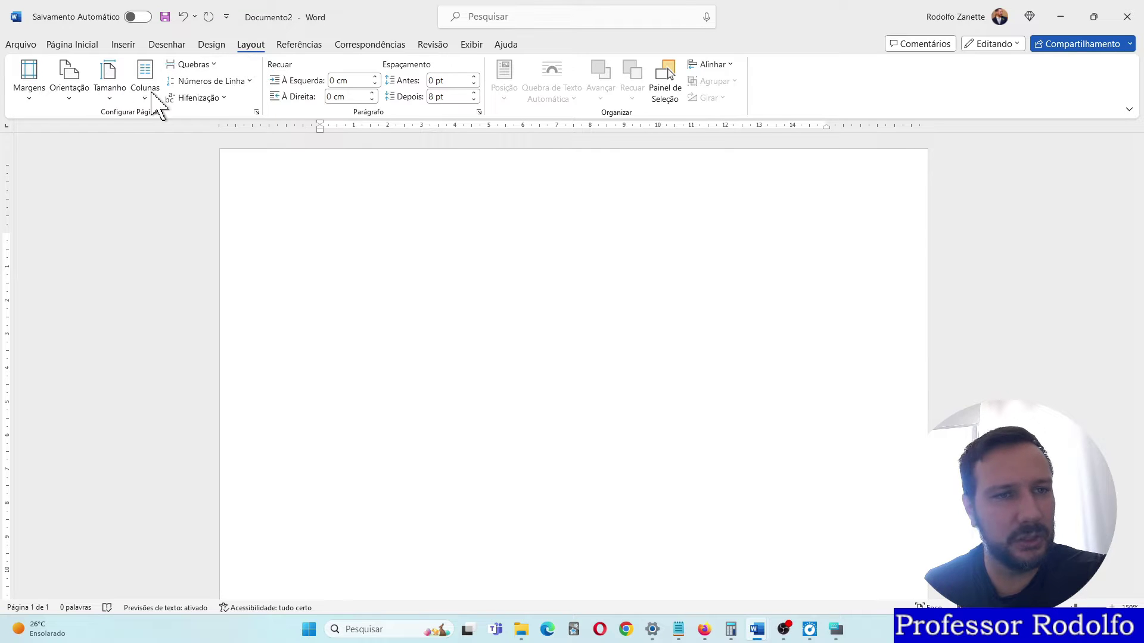
left_click(27, 96)
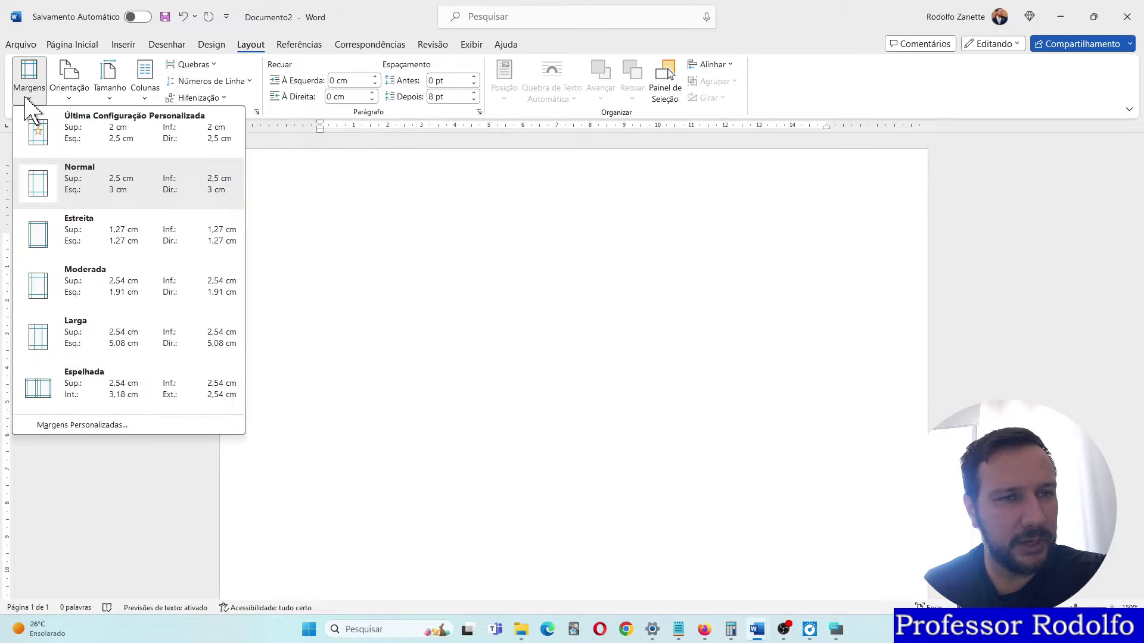
left_click(75, 427)
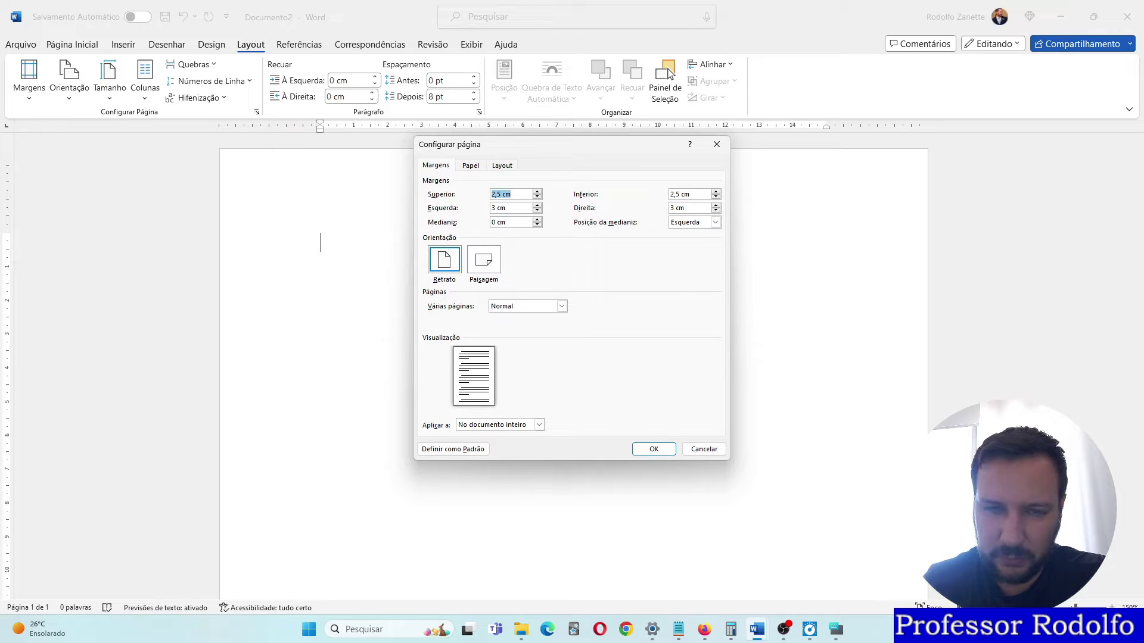
type("2")
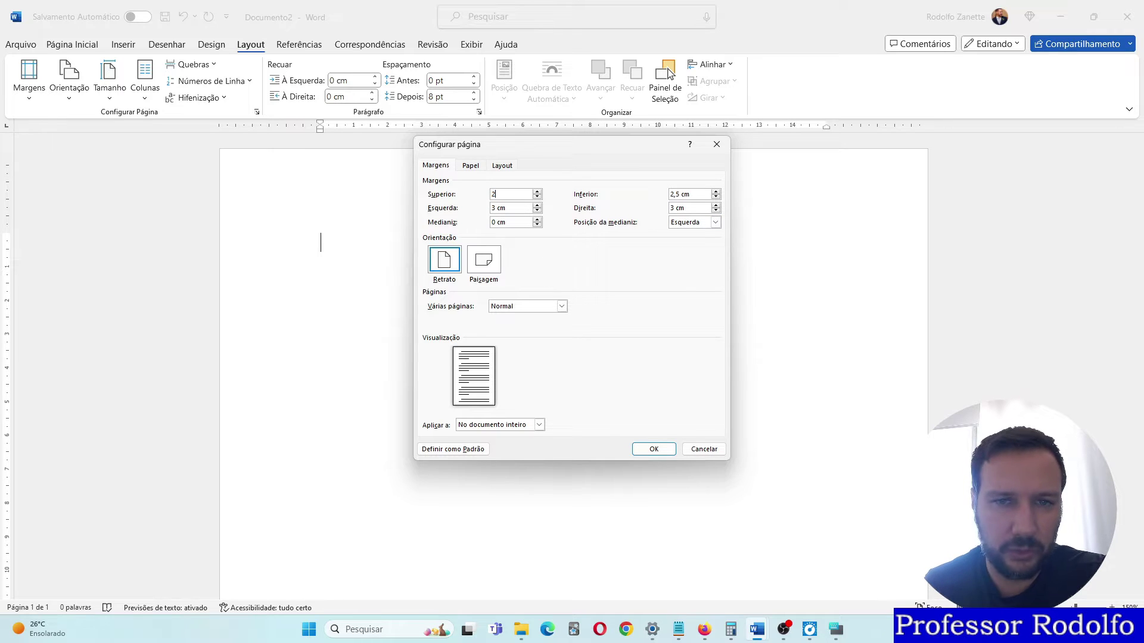
double_click(679, 195)
type("2")
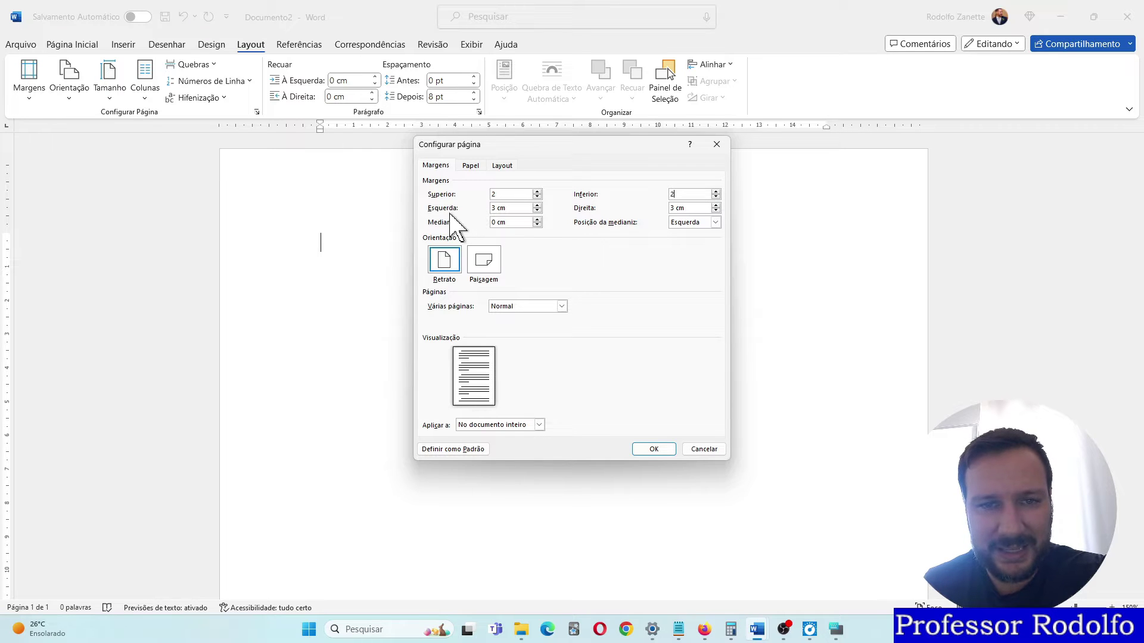
Set the left and right page margins to 2,5 cm and apply them to the whole document.
left_click(537, 211)
left_click(536, 211)
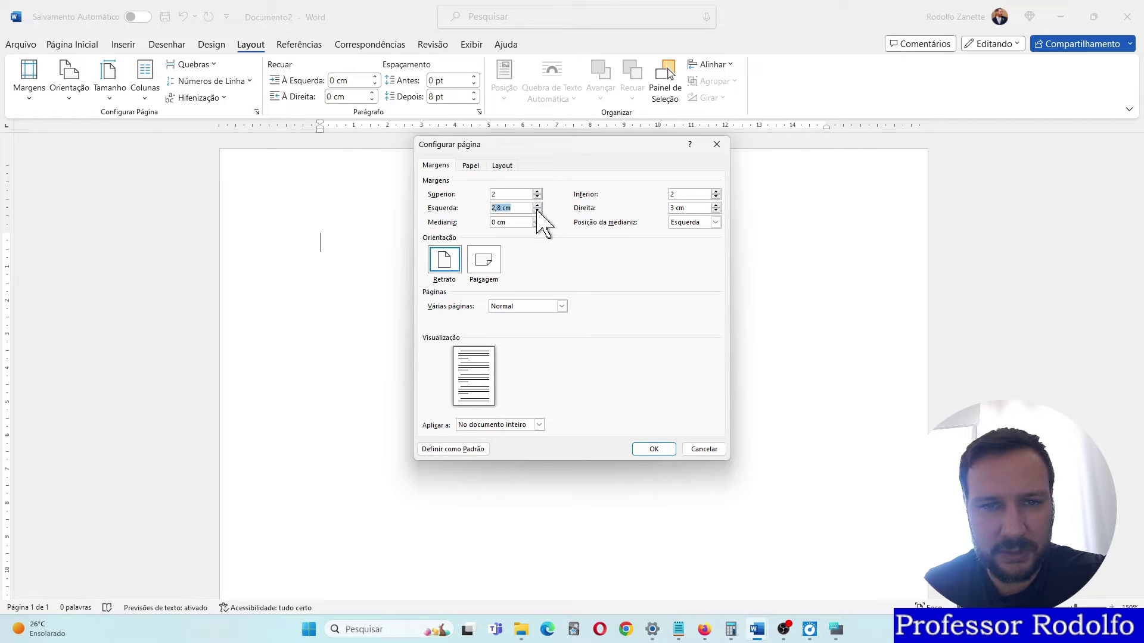
left_click(536, 205)
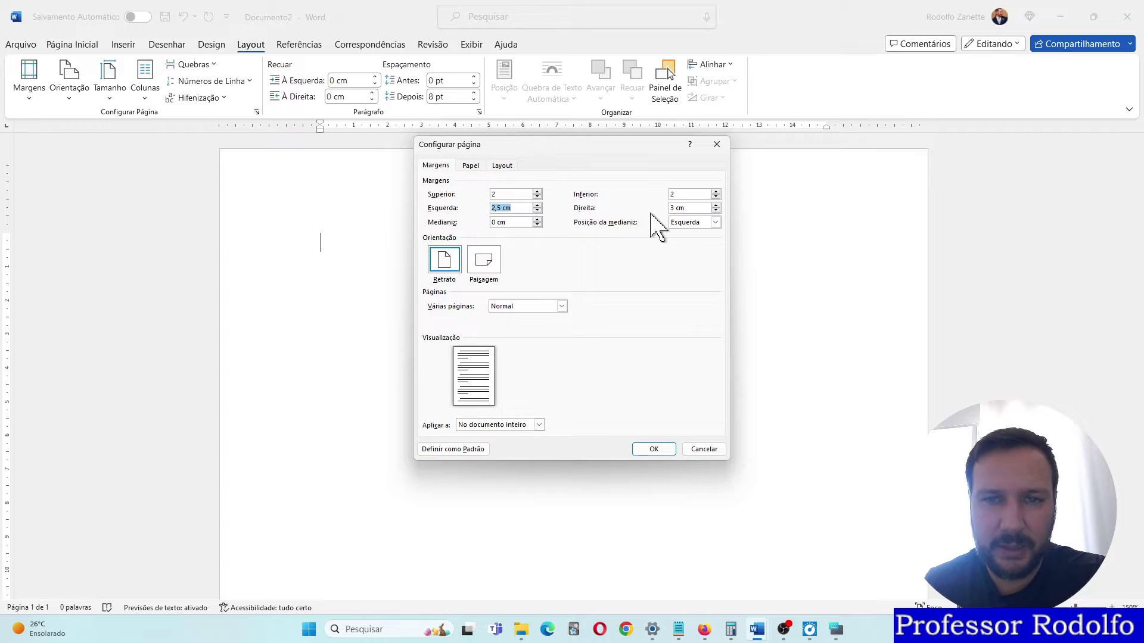
left_click(716, 210)
left_click(716, 211)
left_click(716, 211)
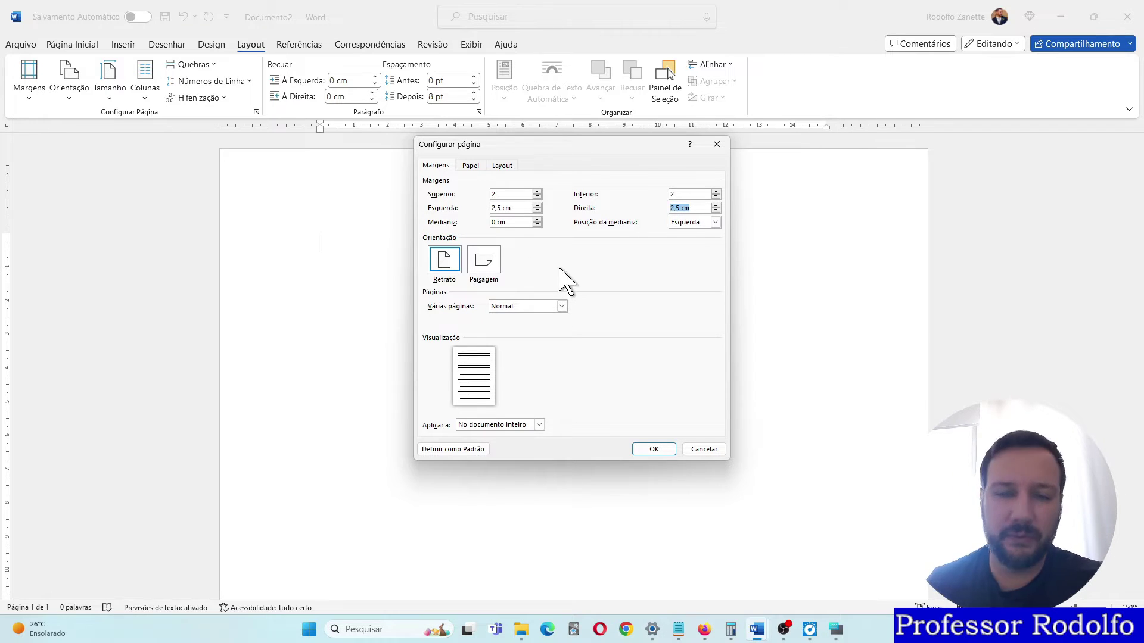
left_click(653, 450)
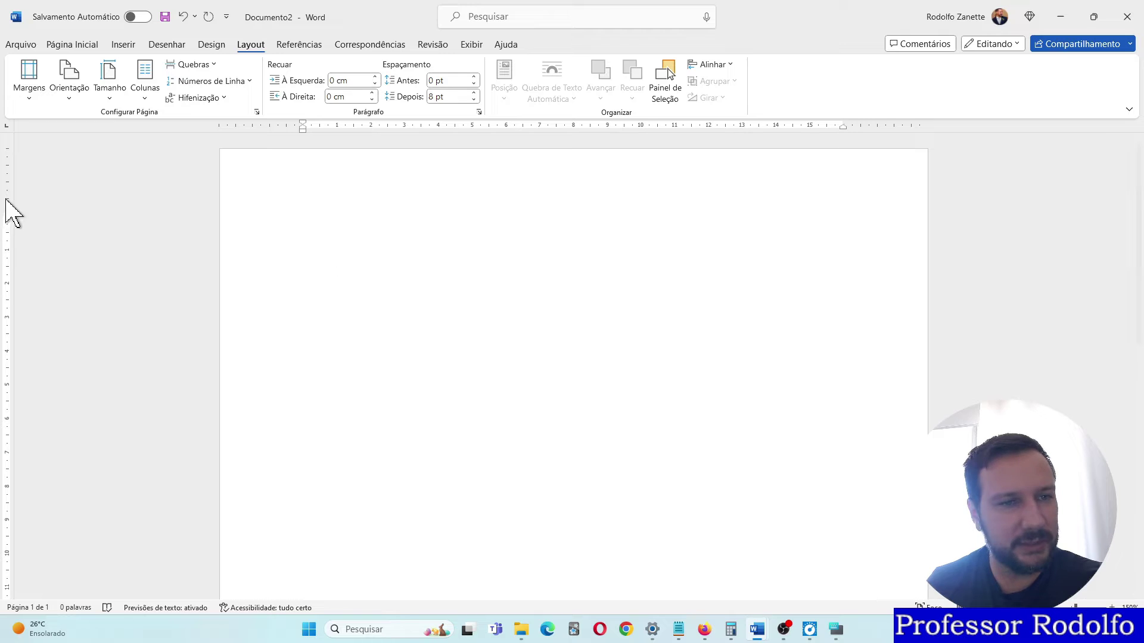
Switch to the document prova de lingua portuguesa.docx to examine its header table.
scroll(51, 250, "down", 10)
scroll(77, 304, "up", 10)
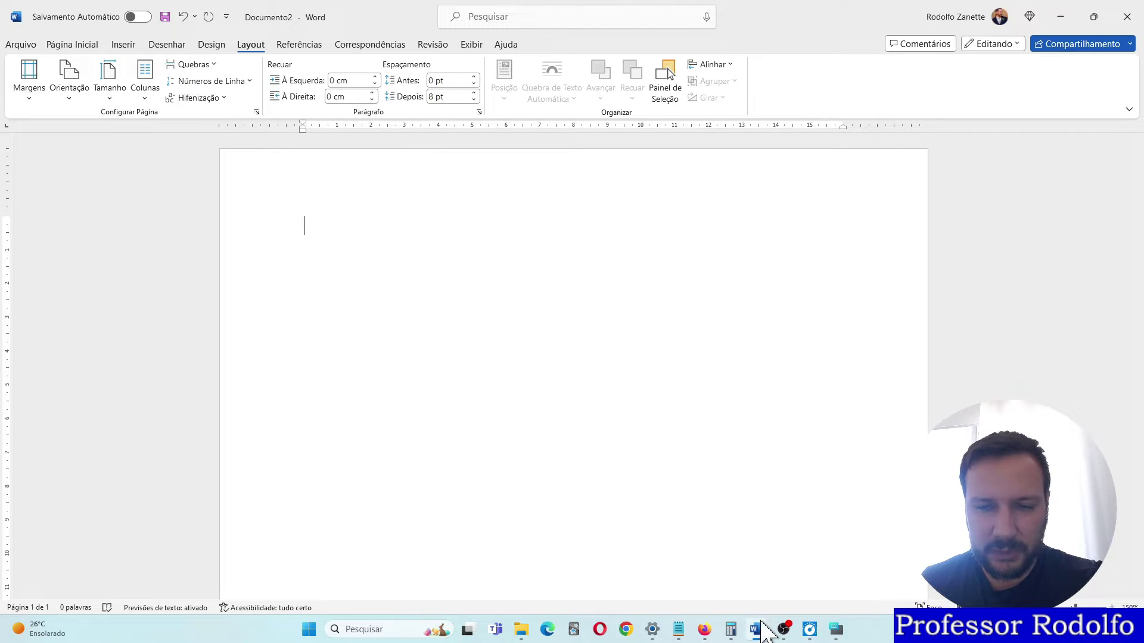
mouse_move(762, 630)
left_click(795, 591)
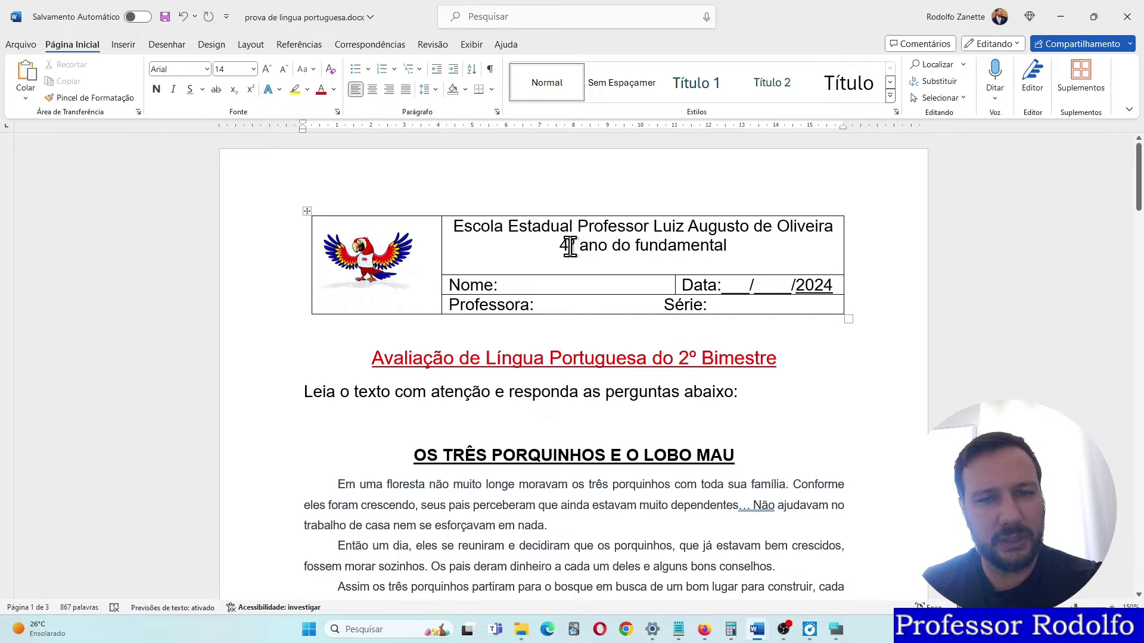
Insert a table with 2 columns and 3 rows at the start of the blank document Documento2.
left_click(123, 44)
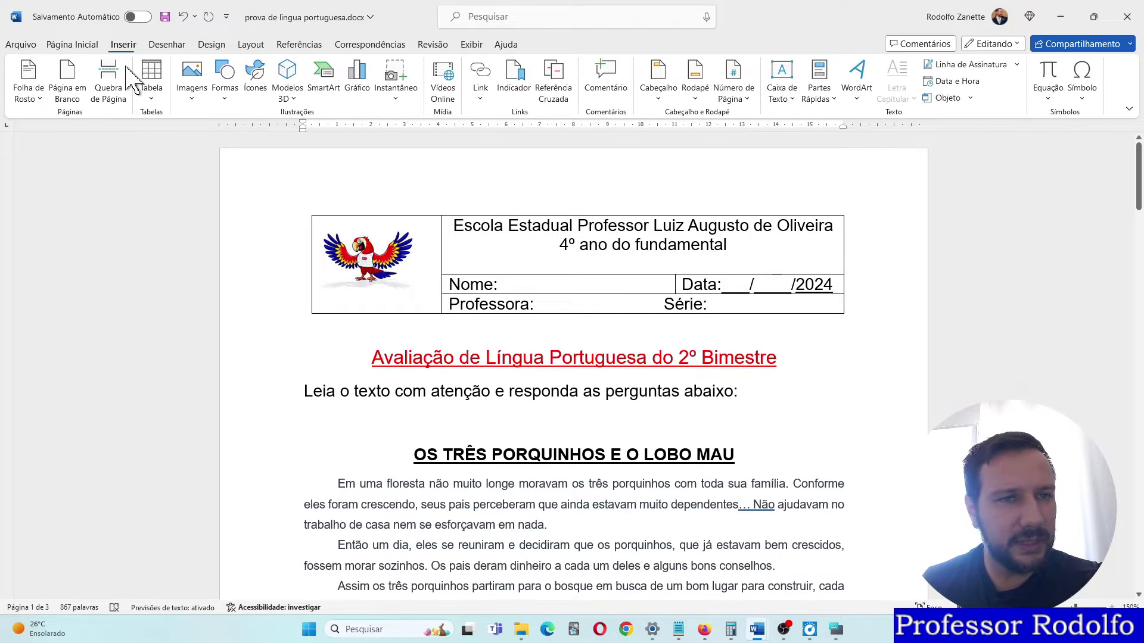
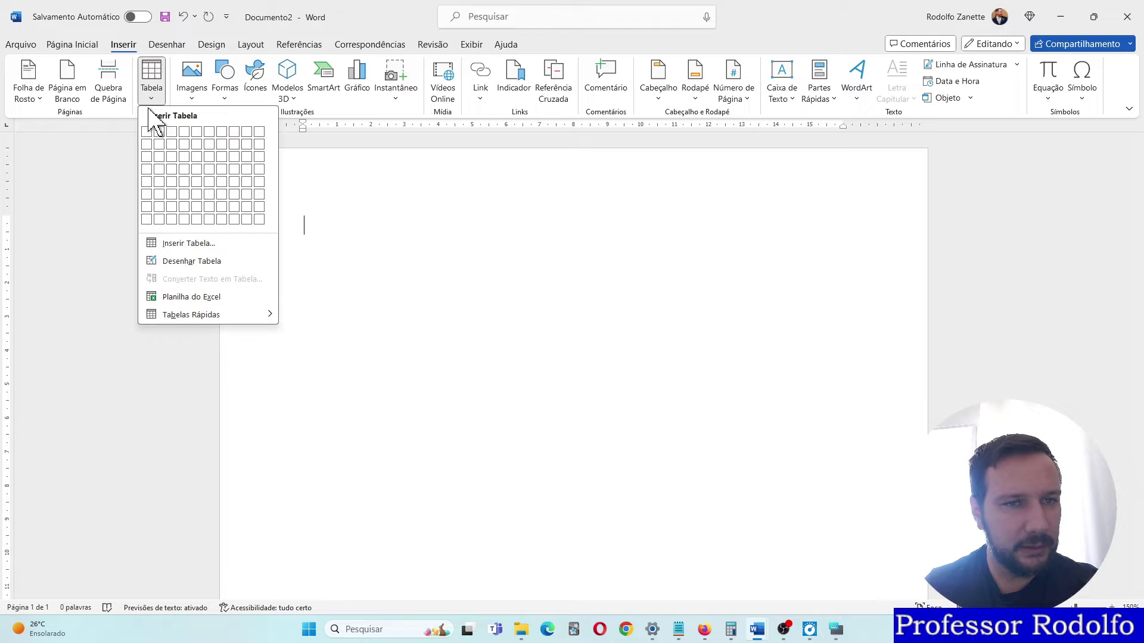
left_click(159, 169)
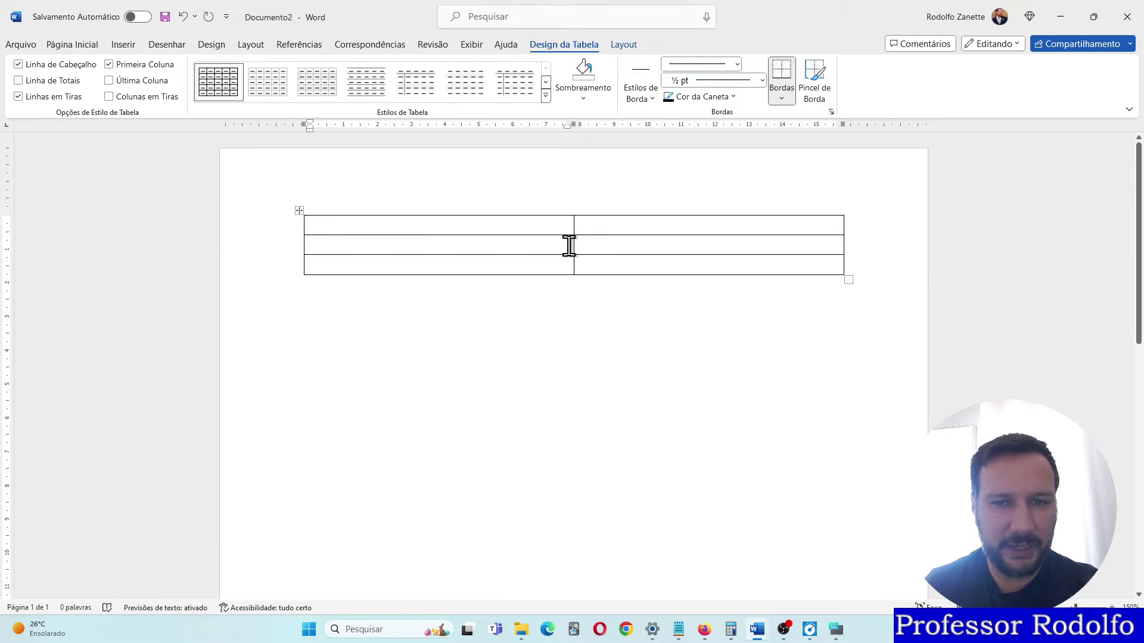
left_click_drag(573, 245, 414, 249)
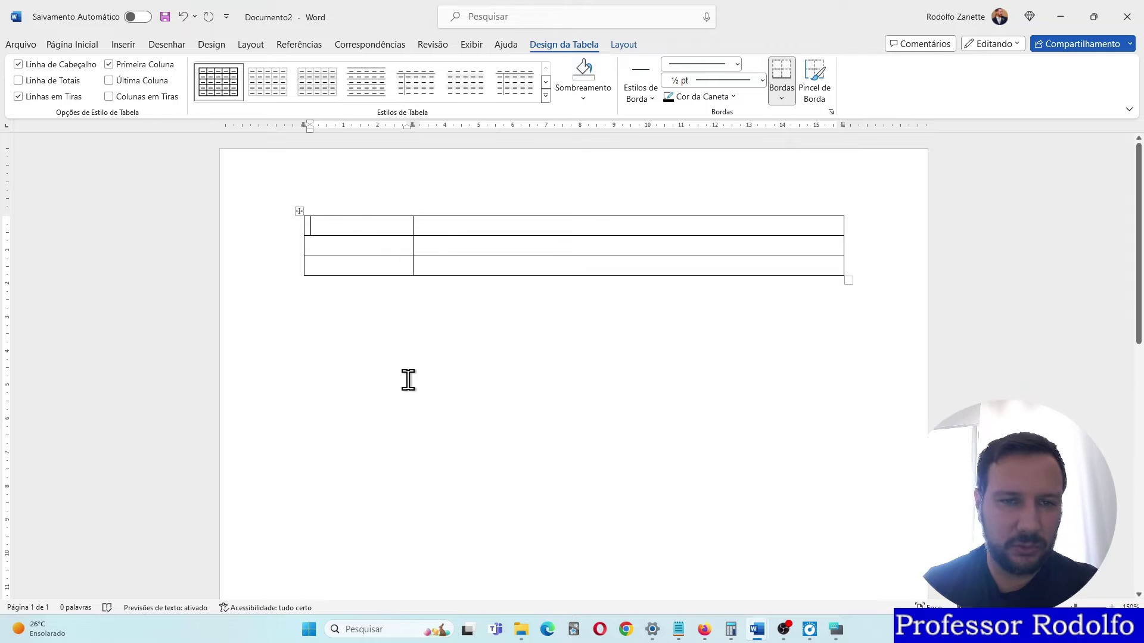
left_click(411, 250)
left_click_drag(414, 249, 548, 245)
key("ctrl+z")
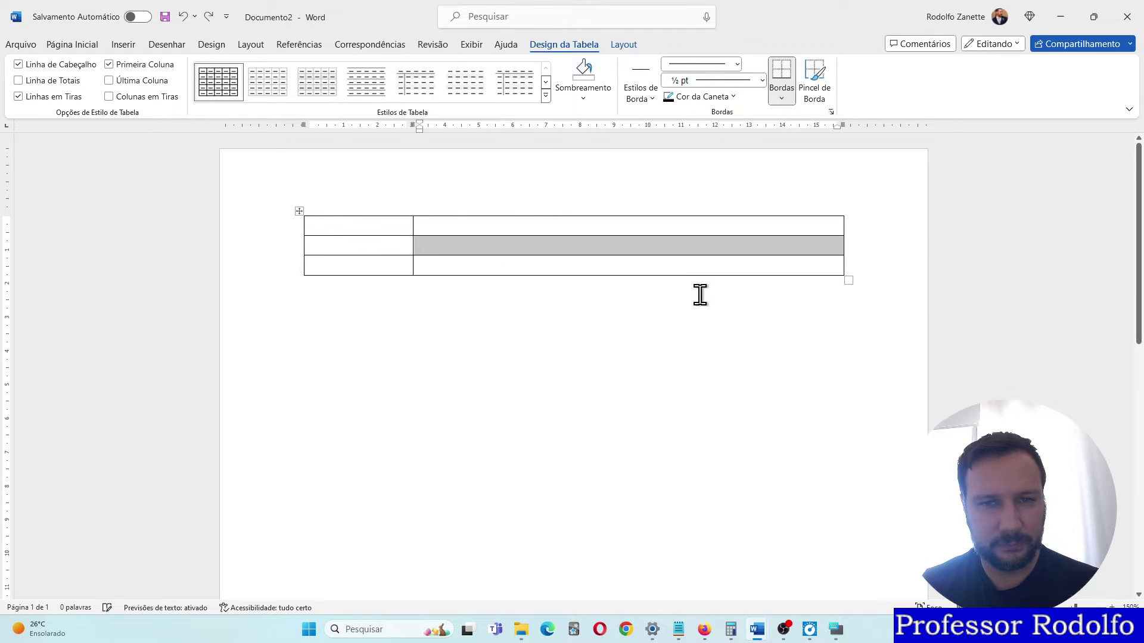
key("ctrl+z")
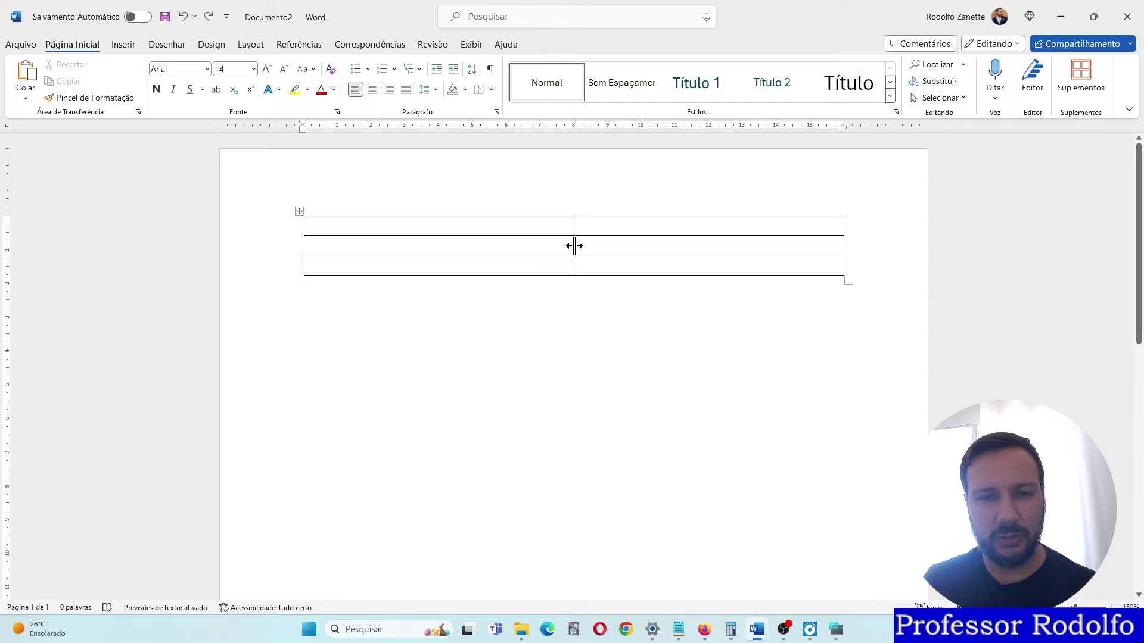
Narrow the table's first column to about 3 cm across all three rows.
mouse_move(574, 245)
left_mouse_down()
mouse_move(391, 253)
mouse_move(735, 270)
mouse_move(485, 268)
mouse_move(732, 269)
mouse_move(407, 253)
left_mouse_up()
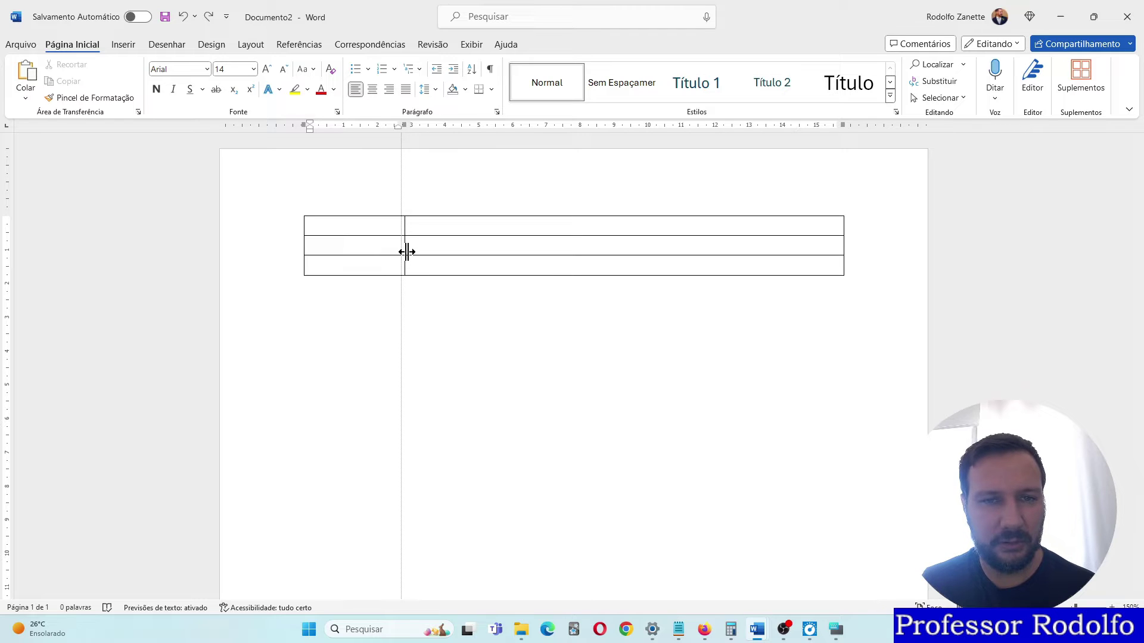
left_click_drag(407, 252, 405, 253)
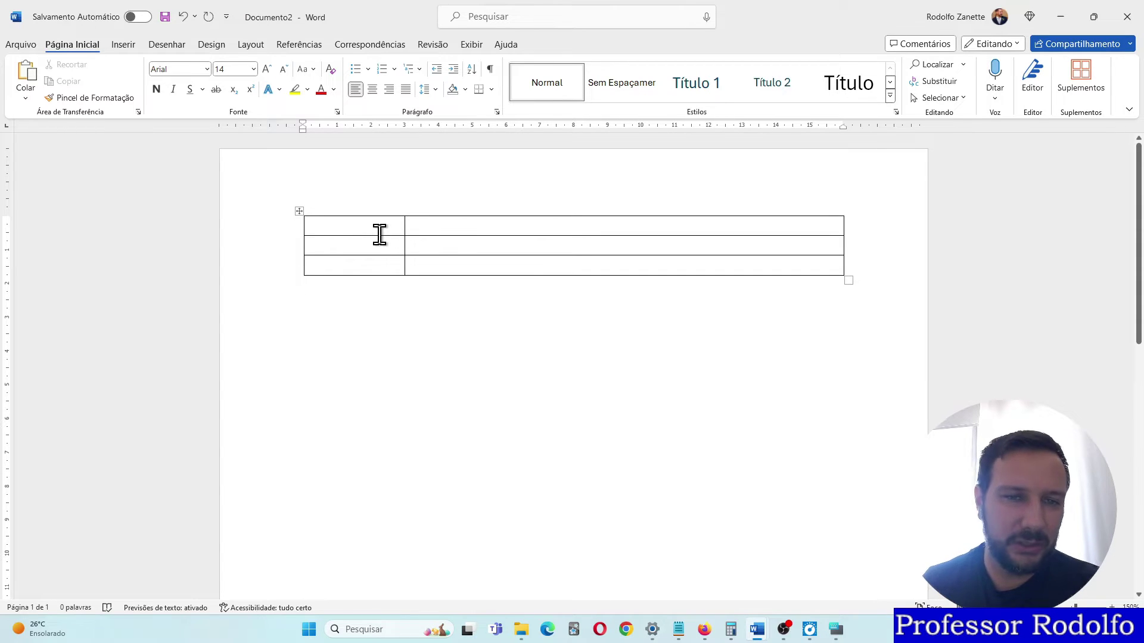
key("alt")
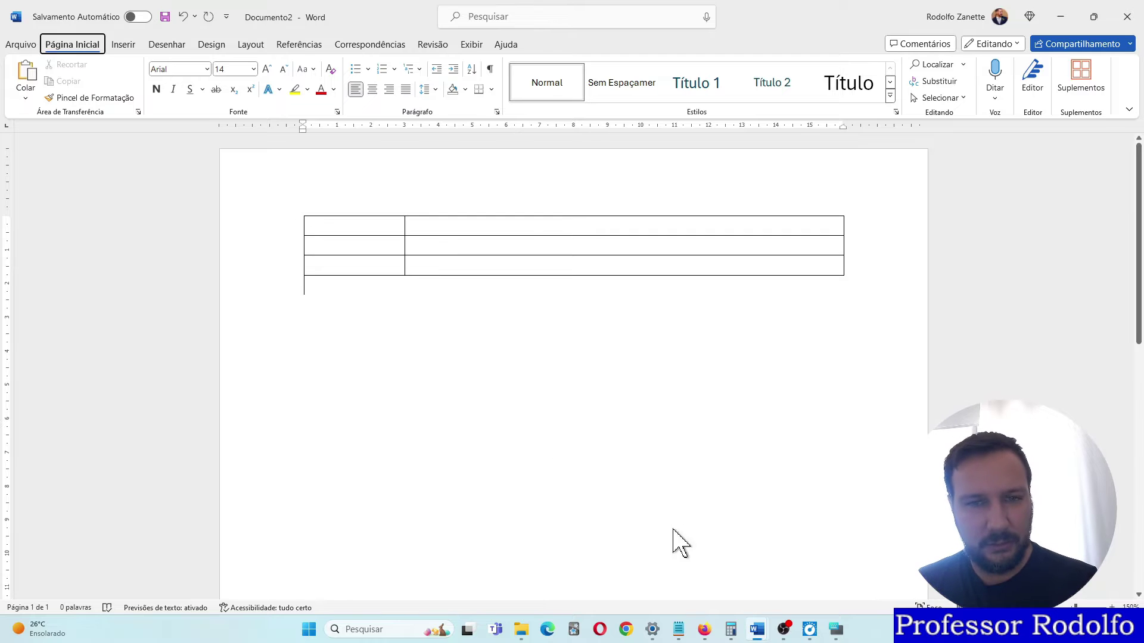
Examine the header table in prova de lingua portuguesa.docx and return to Documento2.
key("alt")
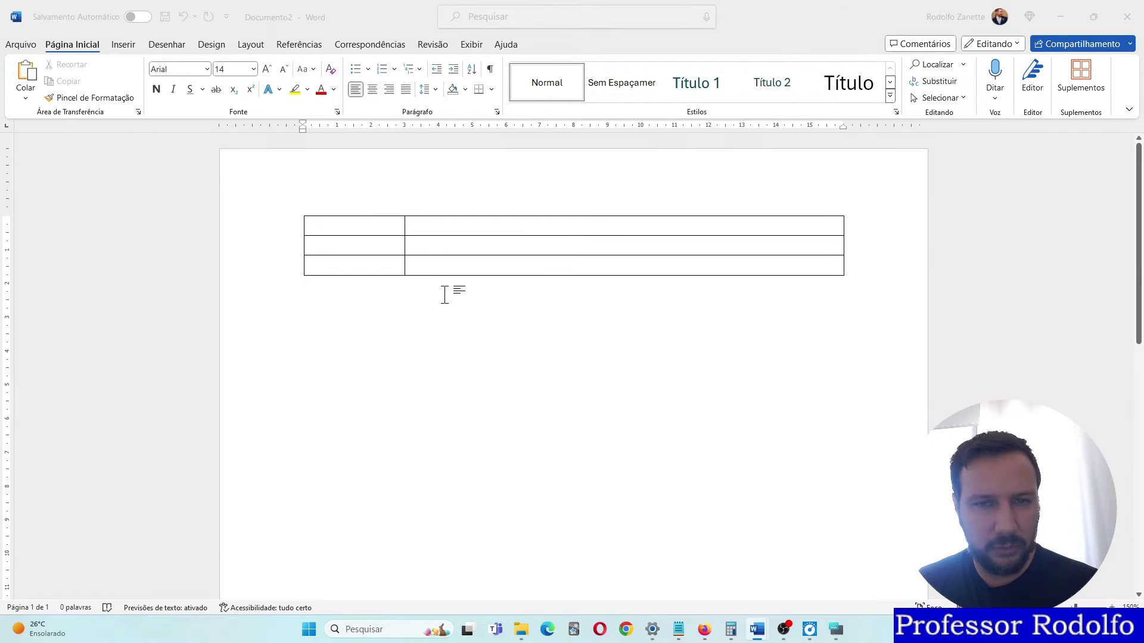
key("alt+Tab")
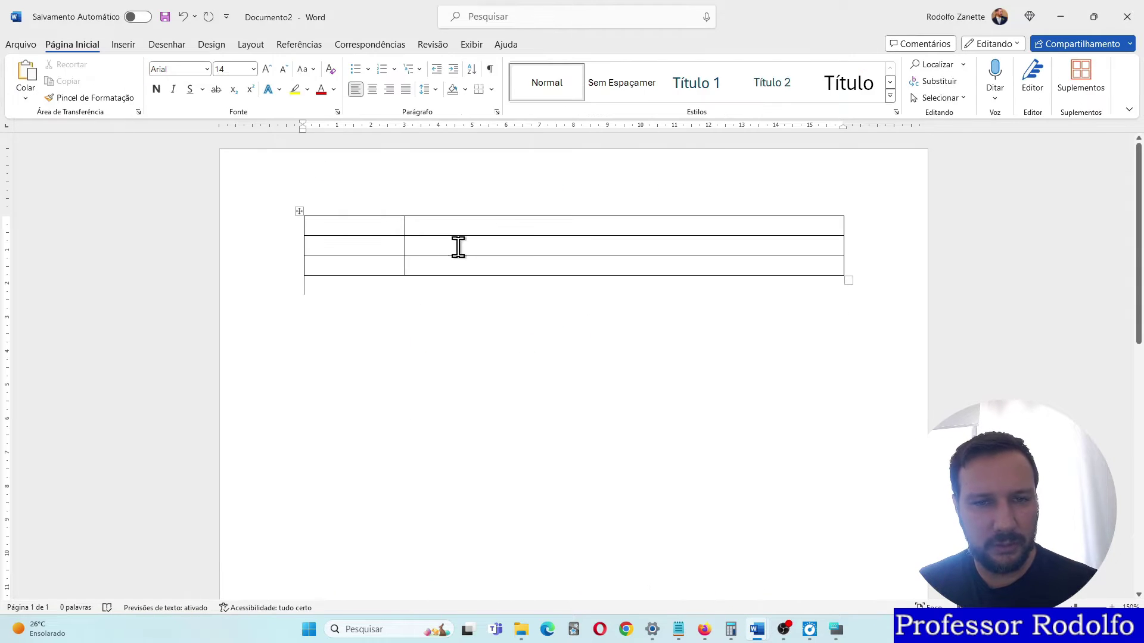
key("alt+Tab")
key("alt+Tab")
key("alt+Tab")
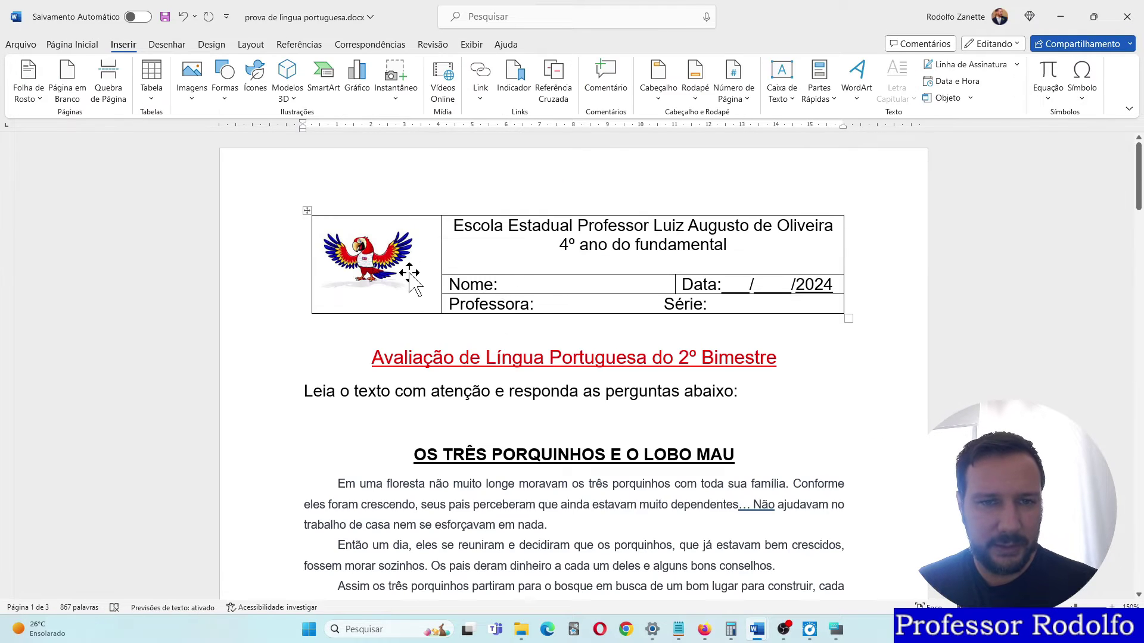
key("alt+Tab")
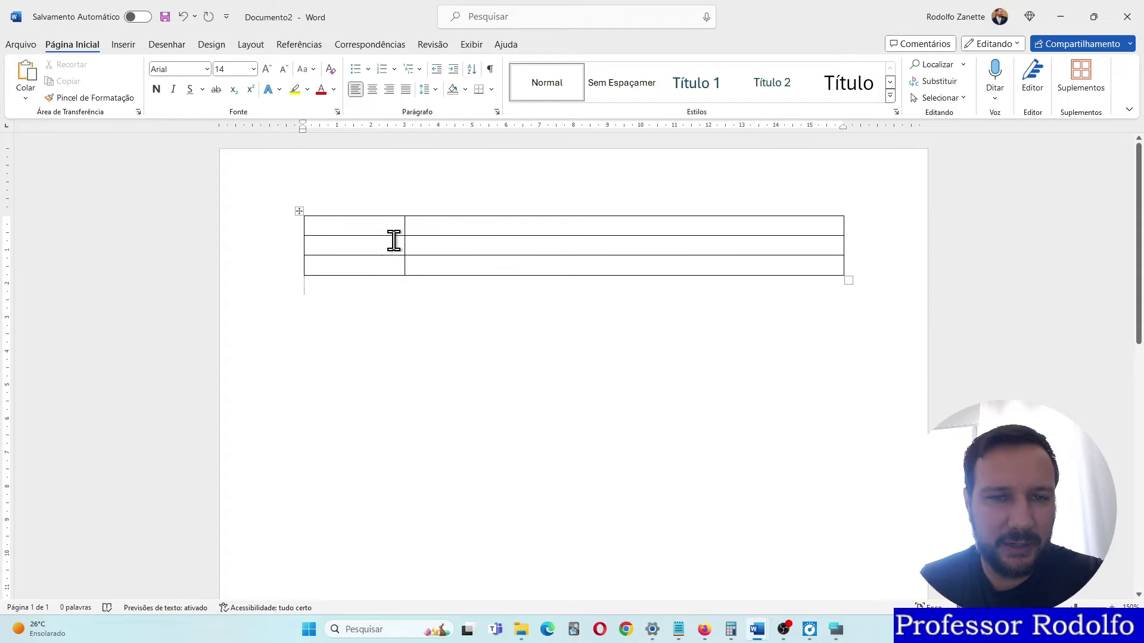
Merge the three cells of the table's first column into one by erasing their dividing borders with the table eraser.
left_click(299, 212)
left_click(481, 306)
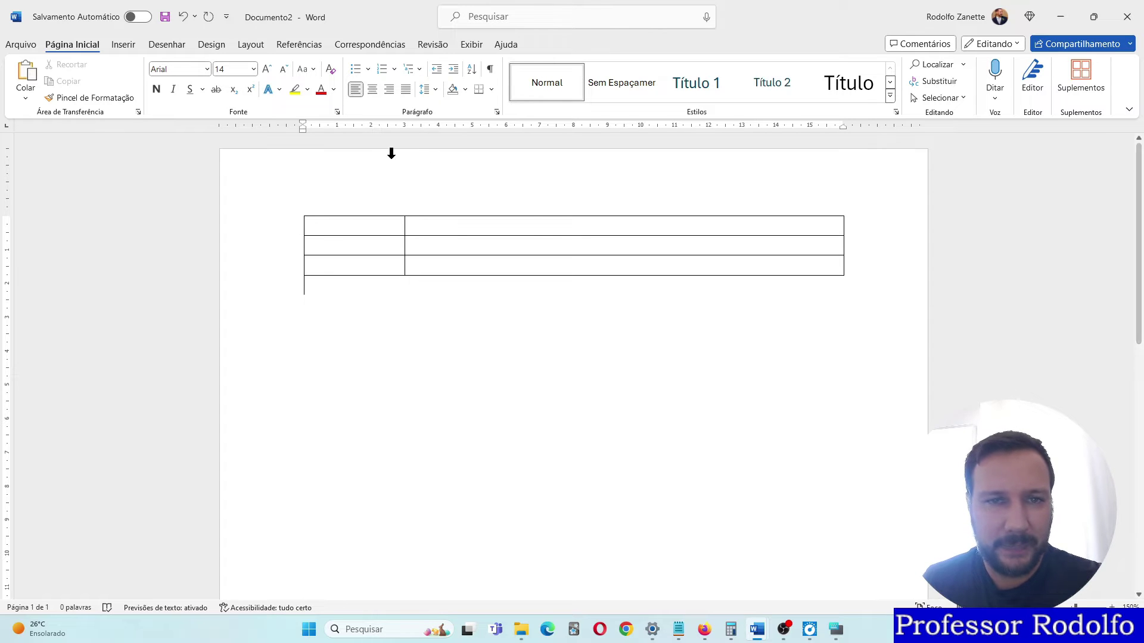
left_click(299, 211)
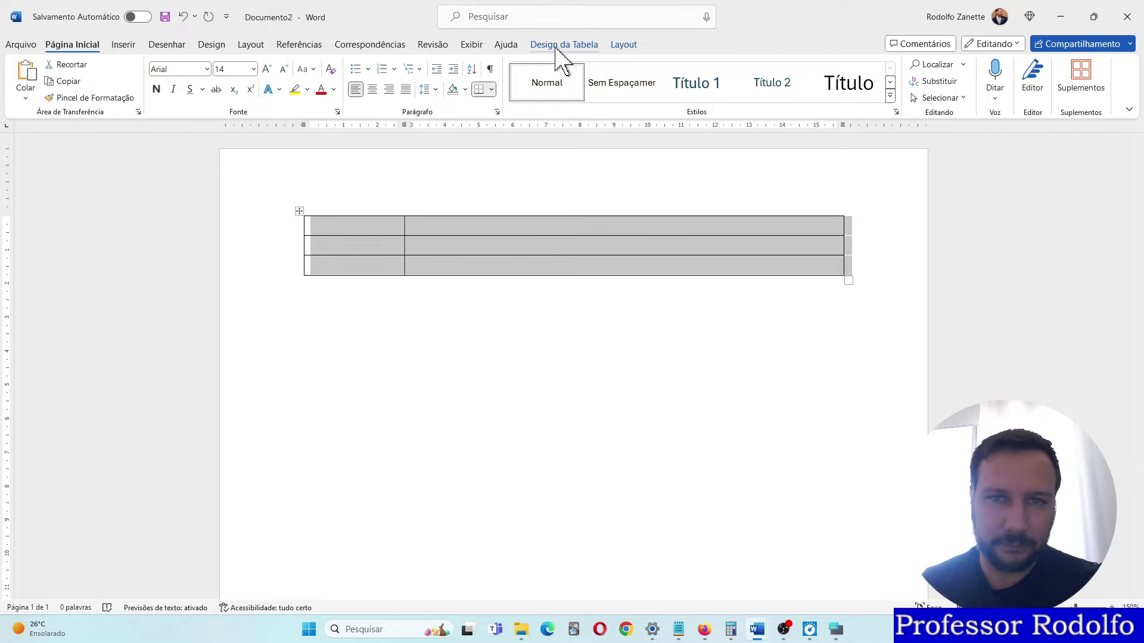
left_click(623, 45)
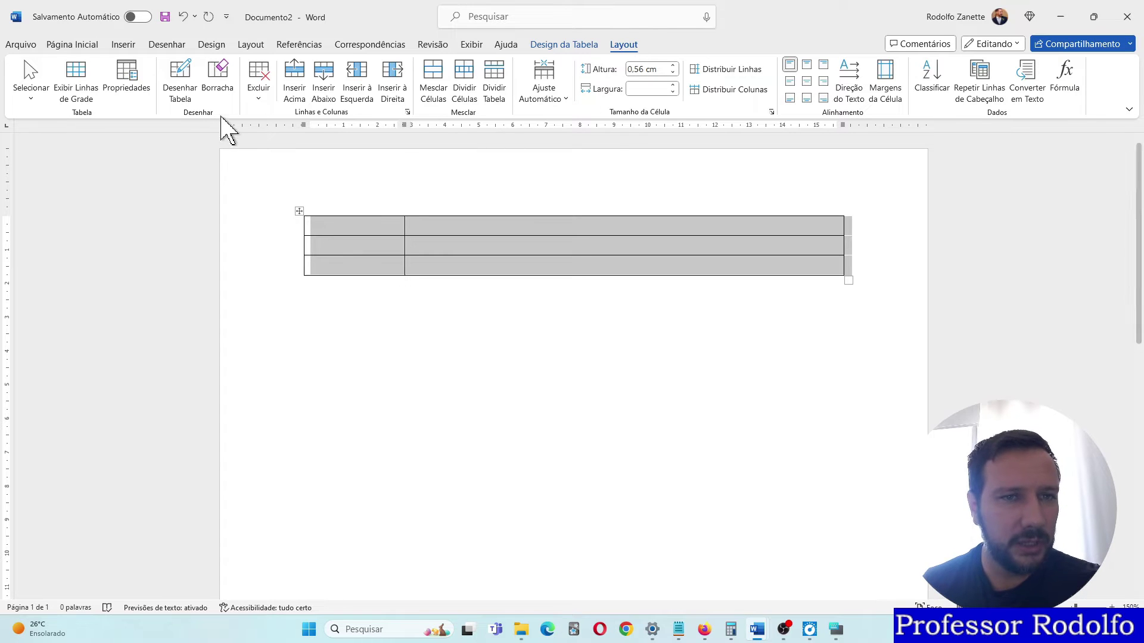
left_click(219, 96)
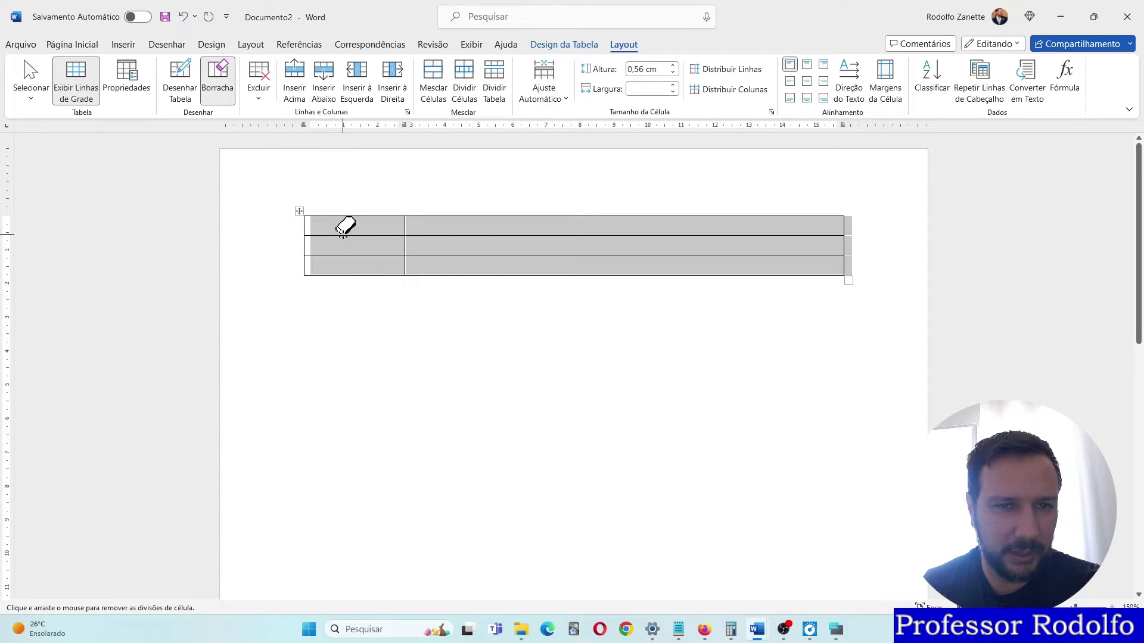
left_click_drag(344, 228, 344, 248)
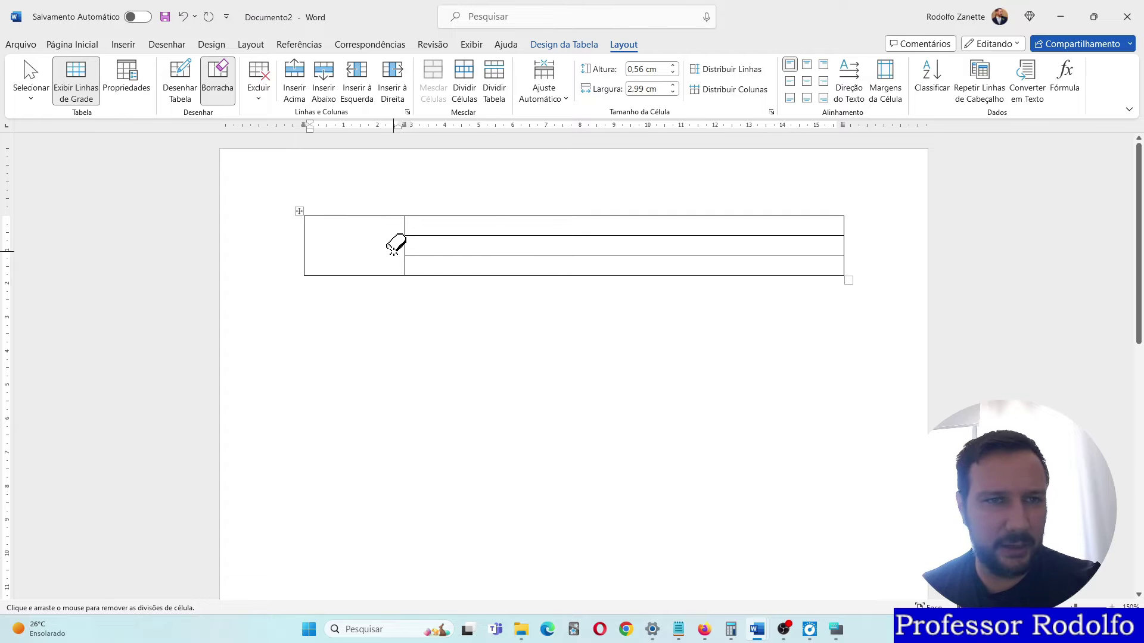
left_click(182, 16)
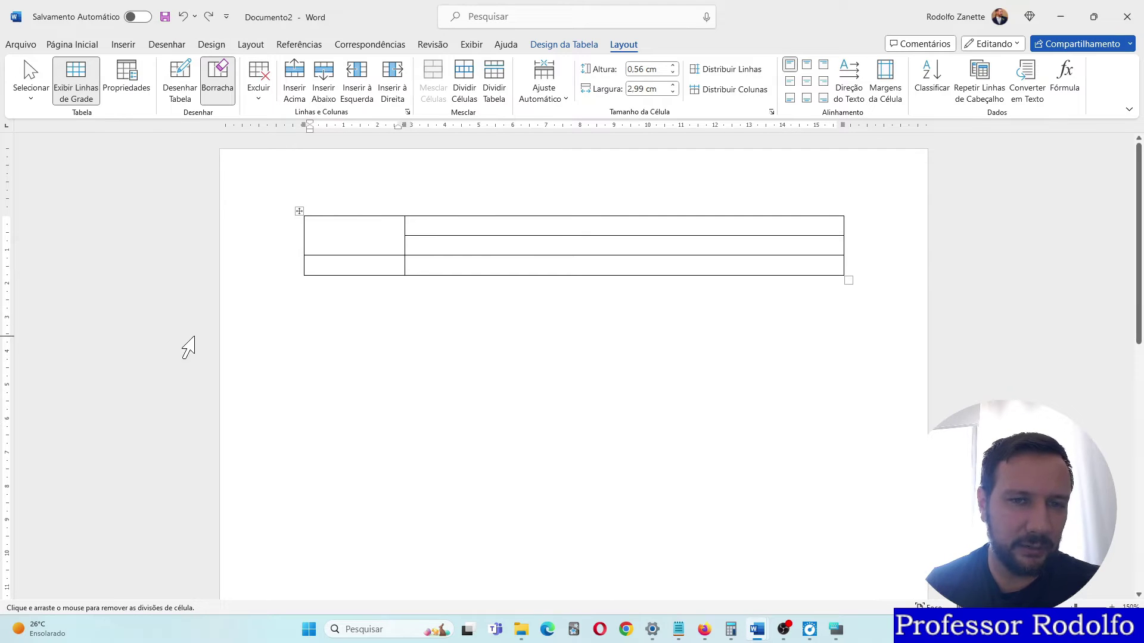
left_click(209, 16)
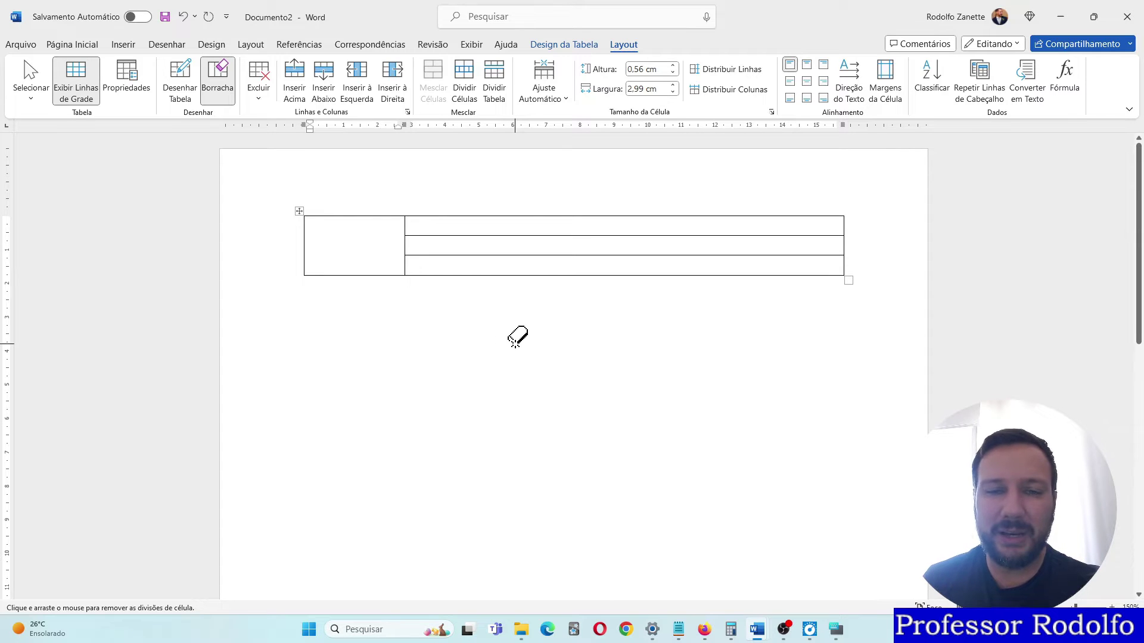
Try erasing the border between the second and third rows of the second column, and undo it.
left_click(526, 255)
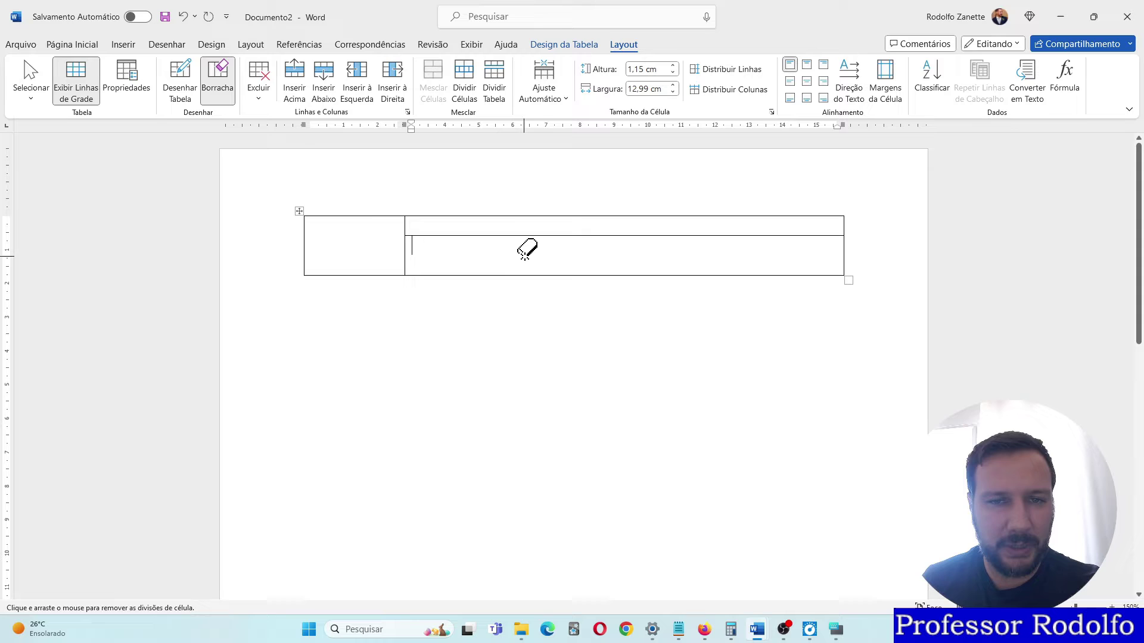
left_click(184, 17)
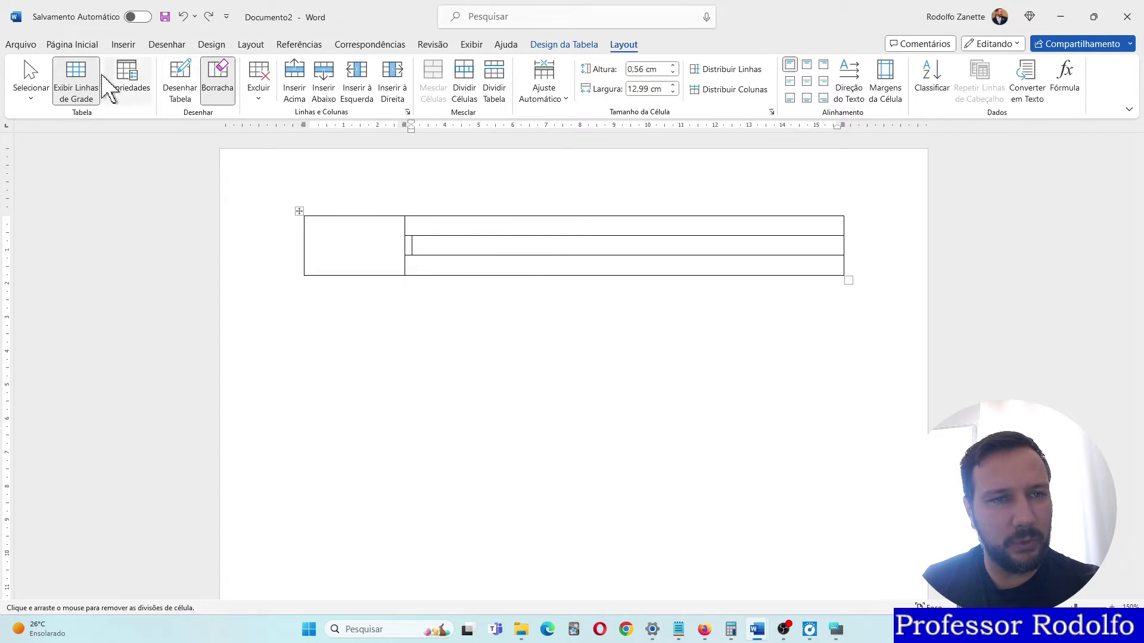
Leave the table eraser mode and place the cursor below the table.
left_click(30, 89)
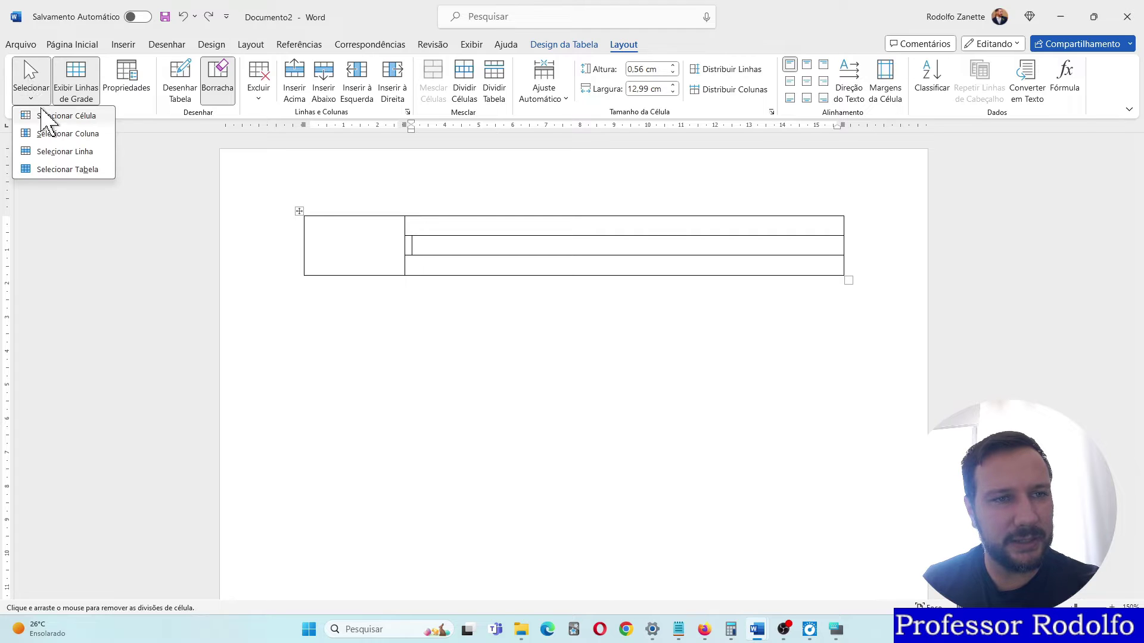
left_click(65, 115)
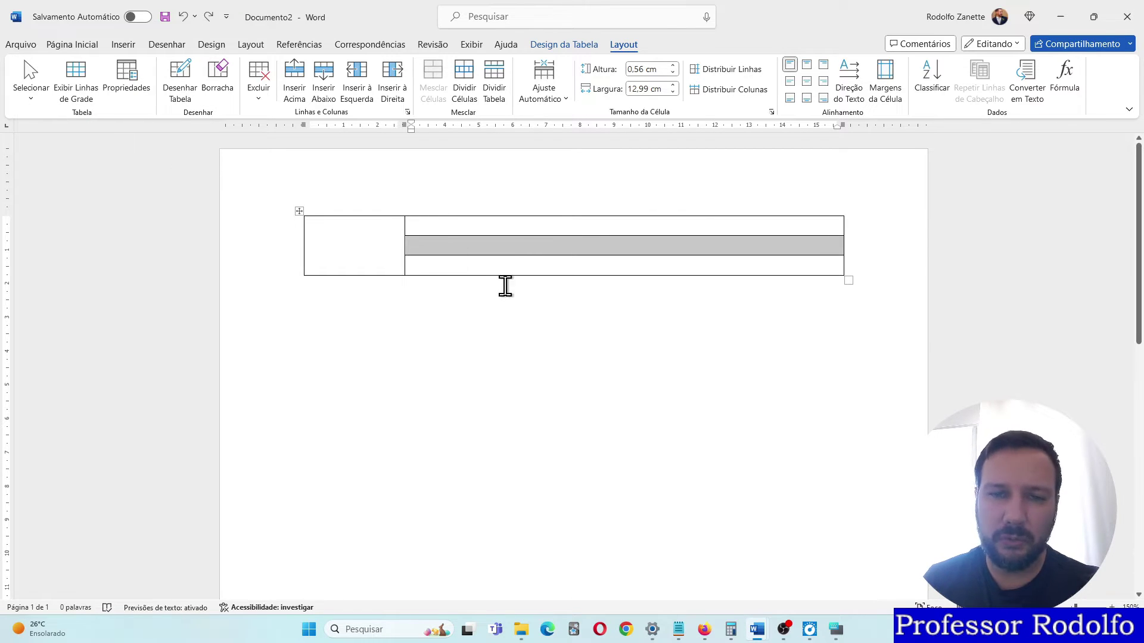
left_click(449, 278)
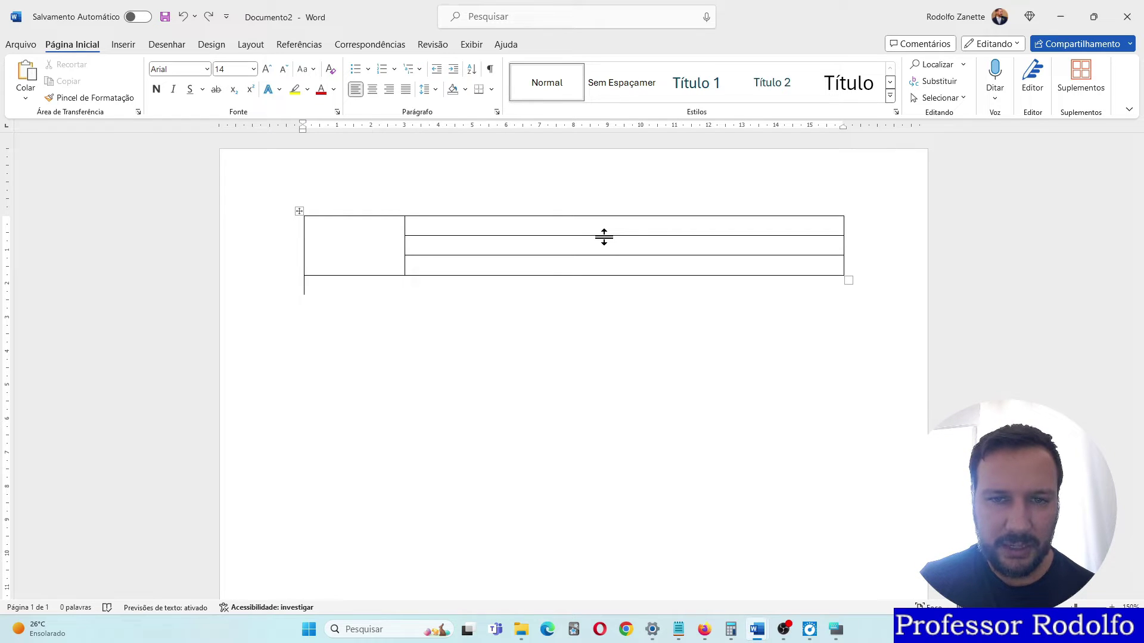
Increase the height of the table's first row in the second column to about three text lines.
left_click_drag(605, 237, 603, 274)
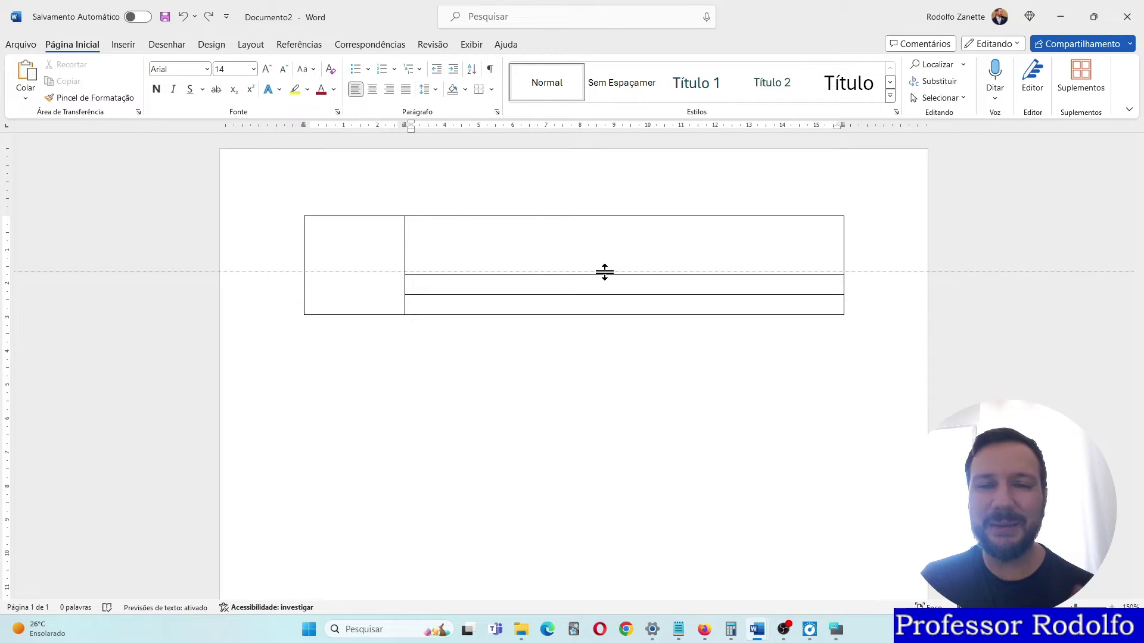
left_click_drag(606, 271, 612, 282)
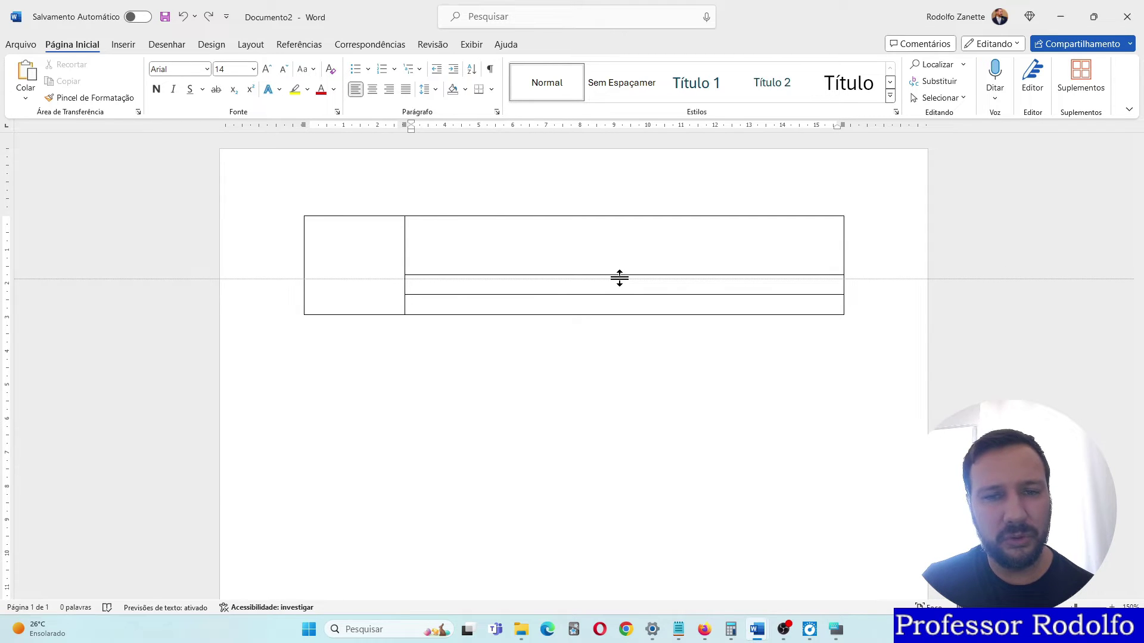
left_click_drag(619, 280, 621, 273)
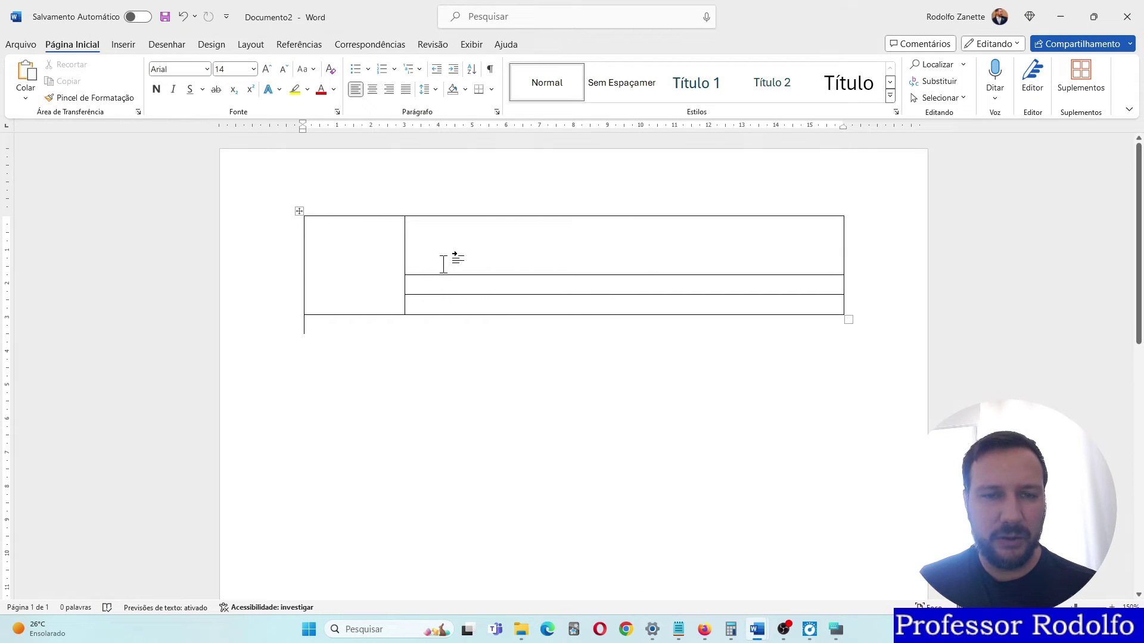
Enter "Escola Estadual Professor Luiz Augusto de Oliveira" in the second column's top cell and start a new line with "4".
left_click(453, 238)
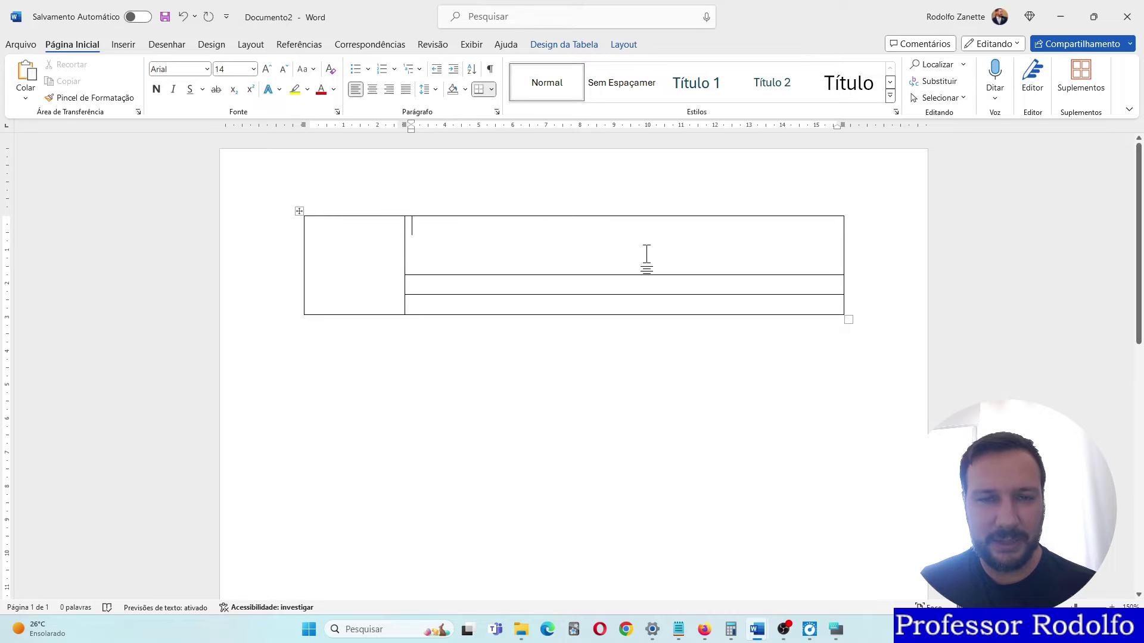
type("E")
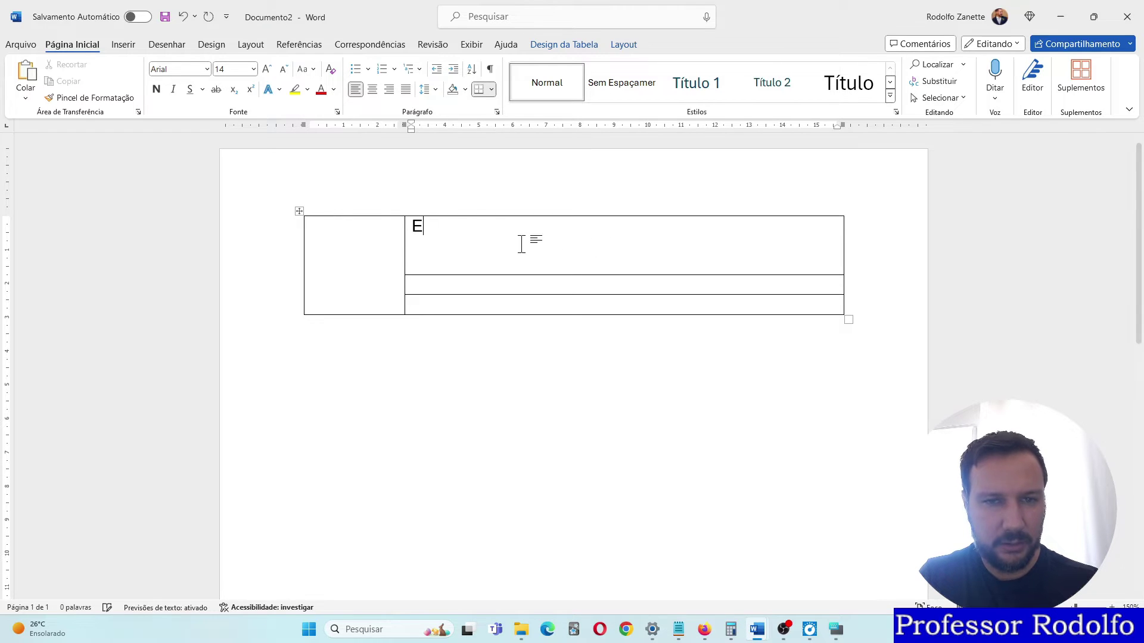
type("scool")
key("BackSpace")
key("BackSpace")
key("BackSpace")
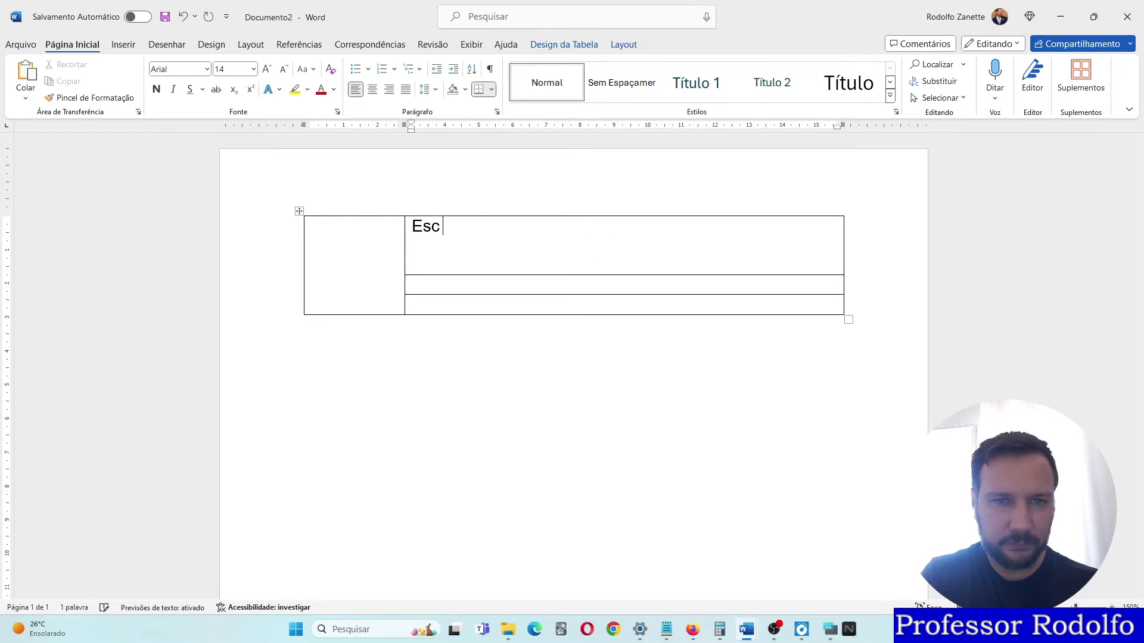
type("ola Estad")
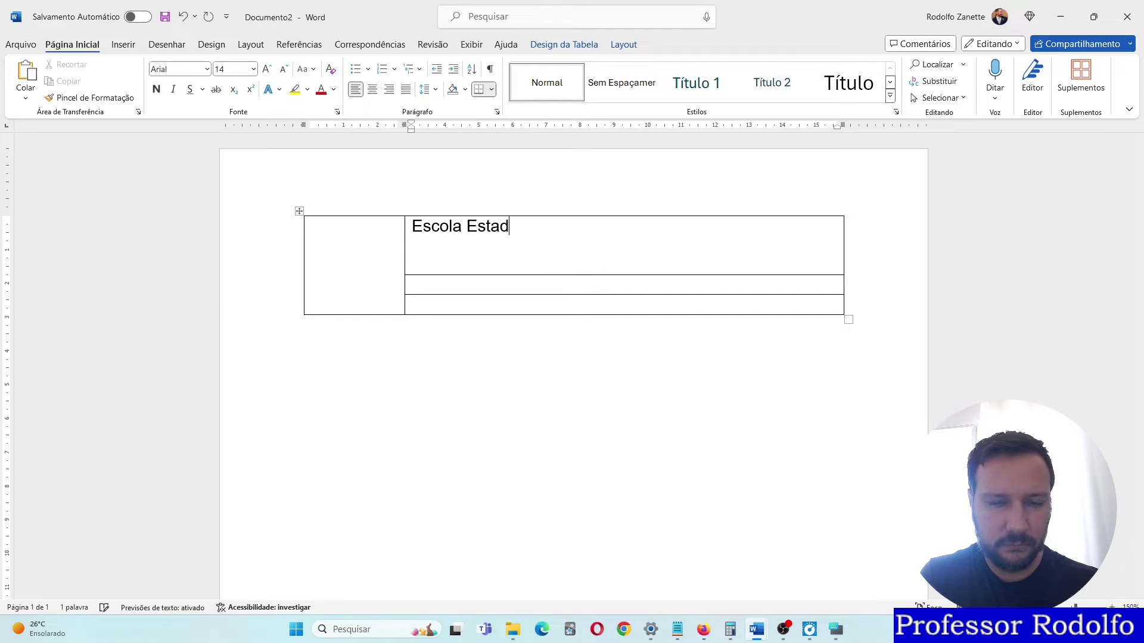
type("ual Professor Luiz Aug")
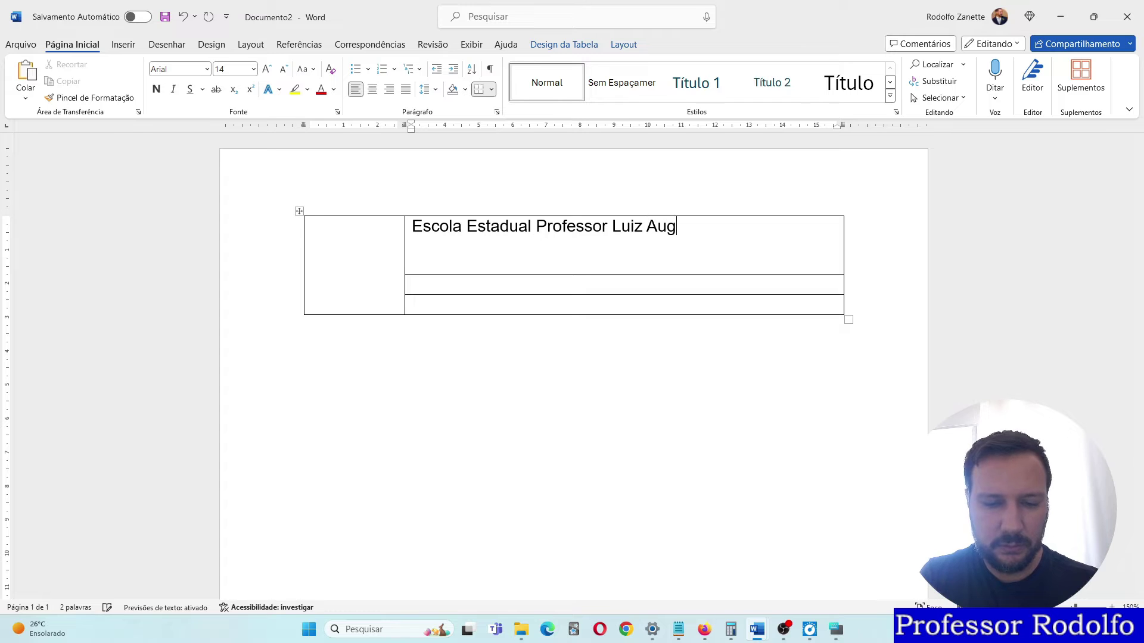
type("usto de Oliveira")
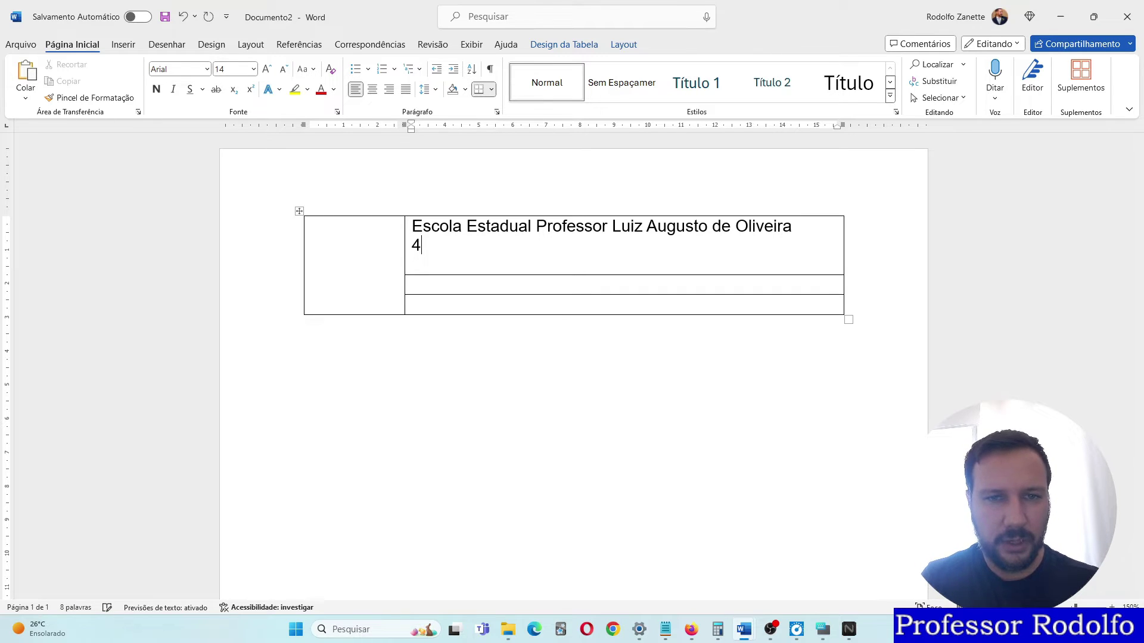
Add the ordinal symbol º after the 4 on the top cell's second line.
left_click(823, 629)
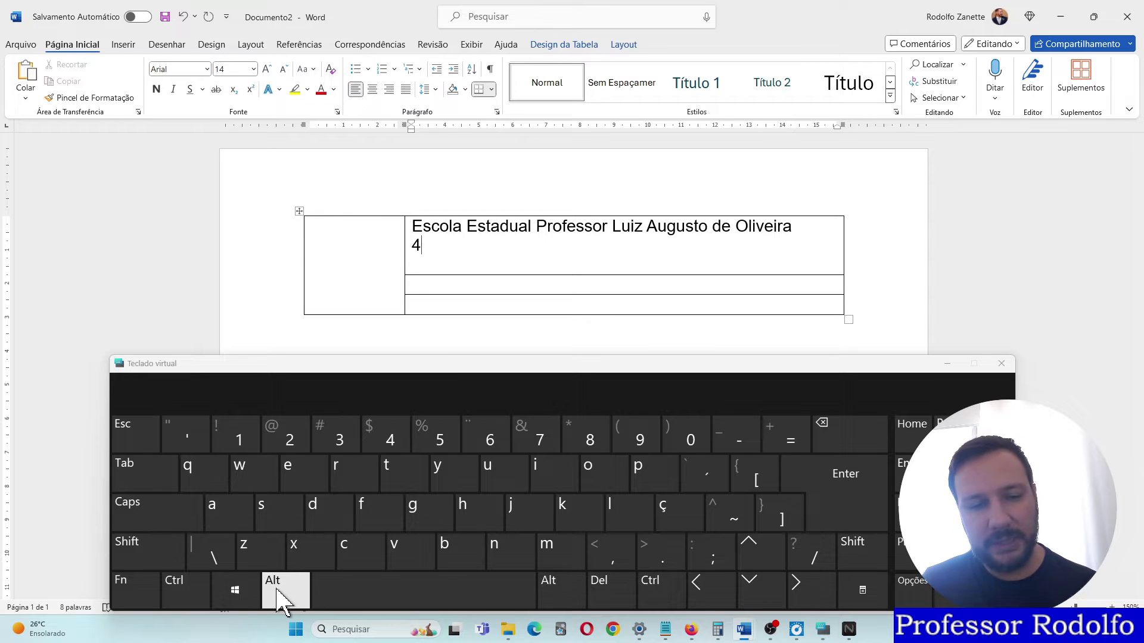
left_click(569, 584)
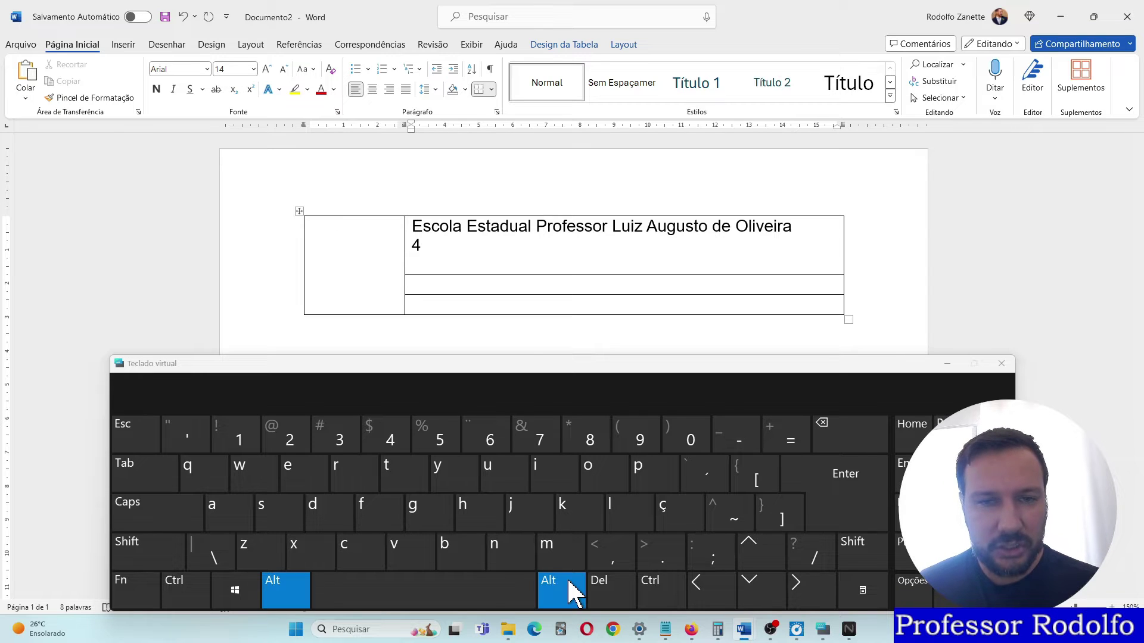
left_click(569, 585)
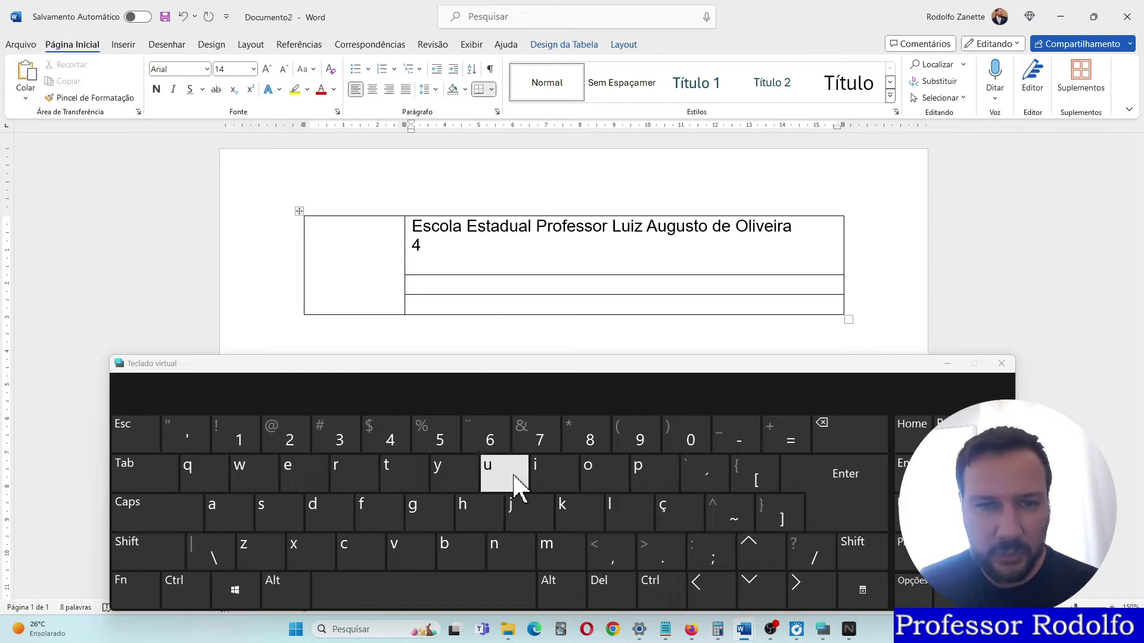
key("alt")
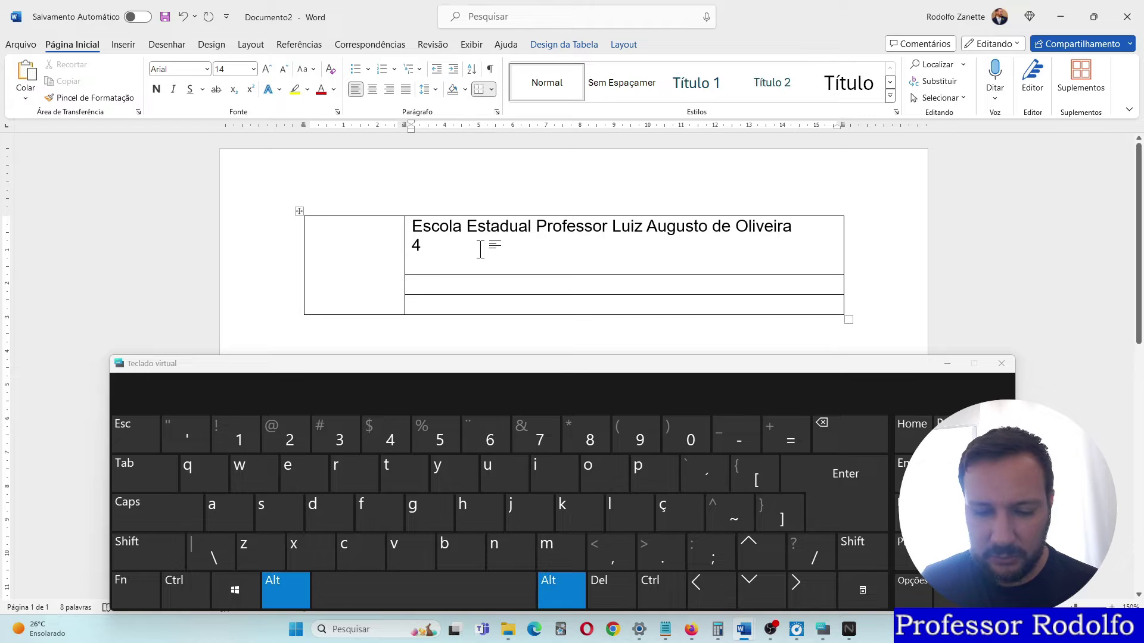
left_click(946, 364)
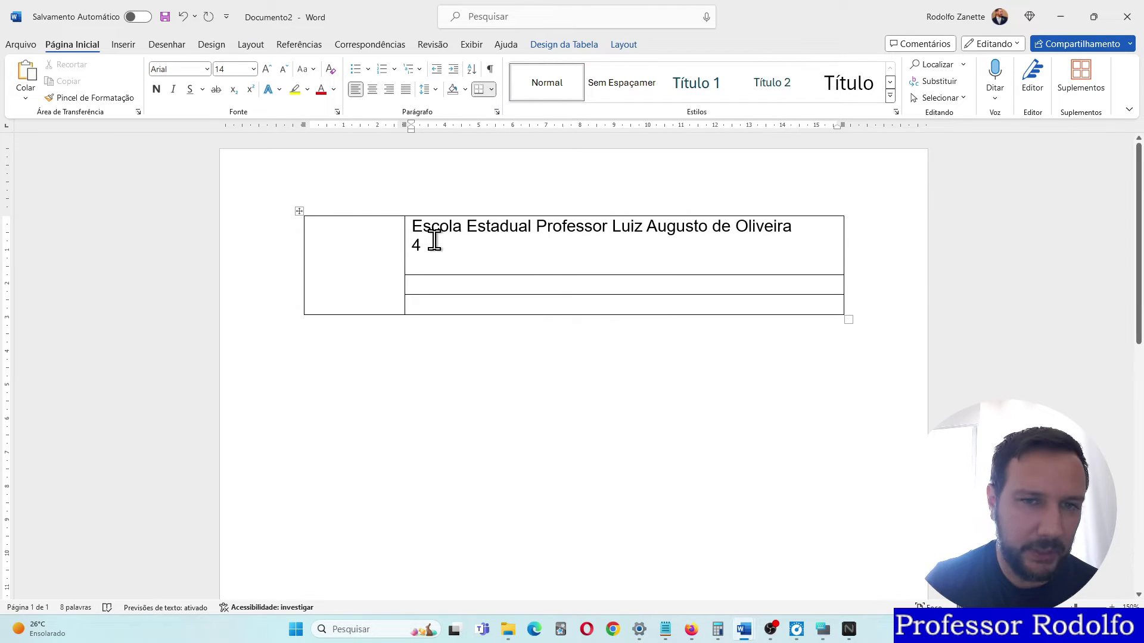
type("º")
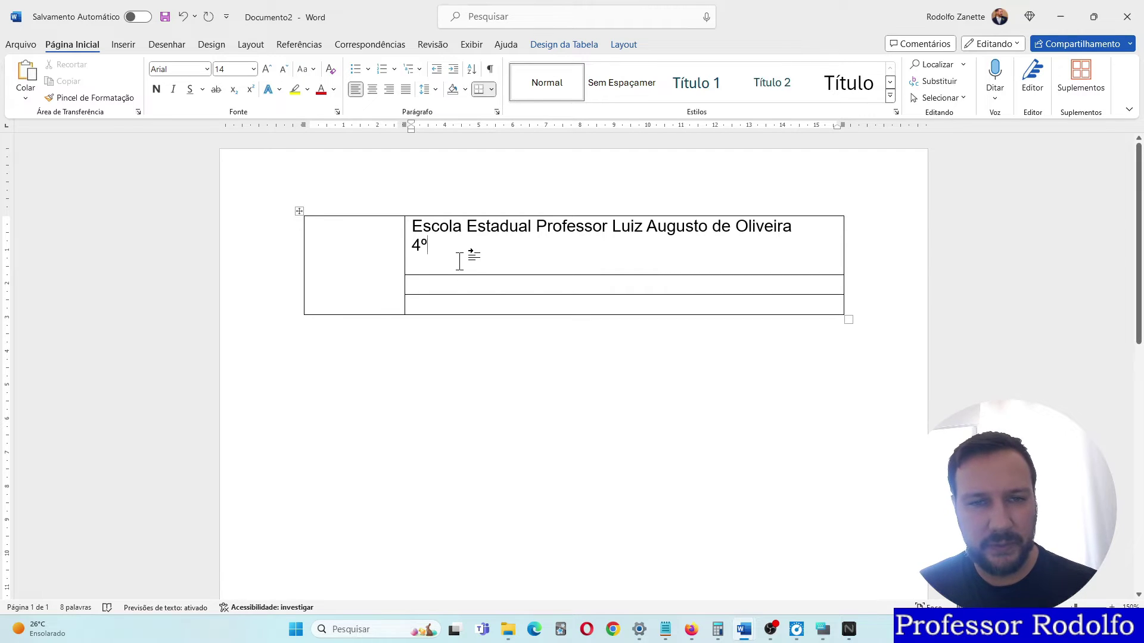
Complete the second line of the header table's top cell as "4º Ano do fundamental" and dismiss the on-screen keyboard.
key("alt+Tab")
left_click(493, 245)
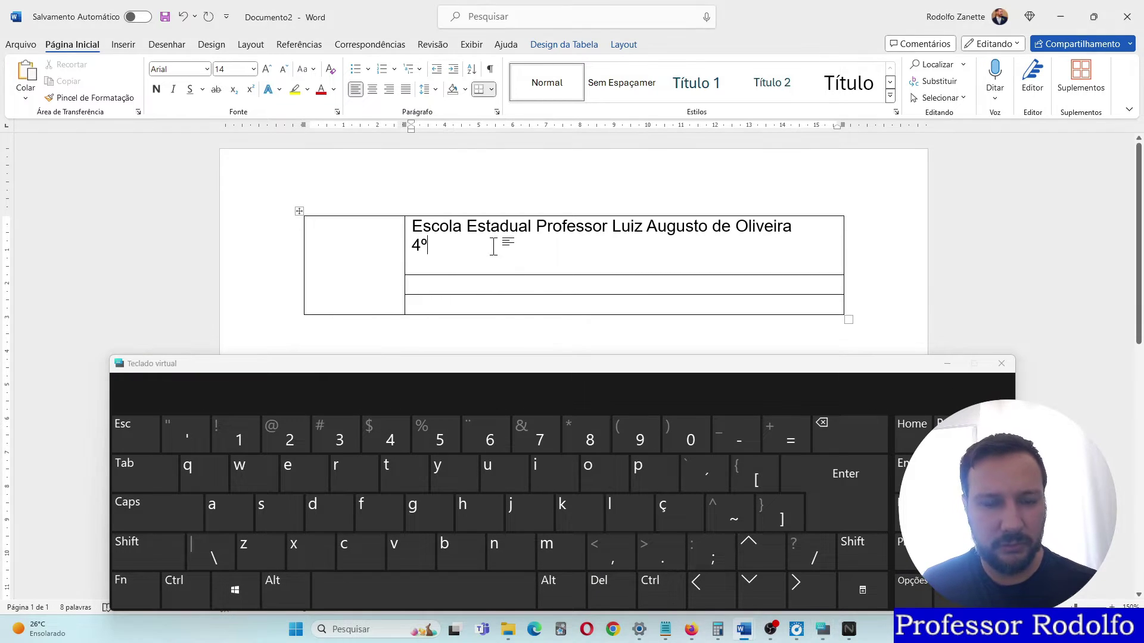
left_click(311, 226)
left_click(484, 242)
type("ano")
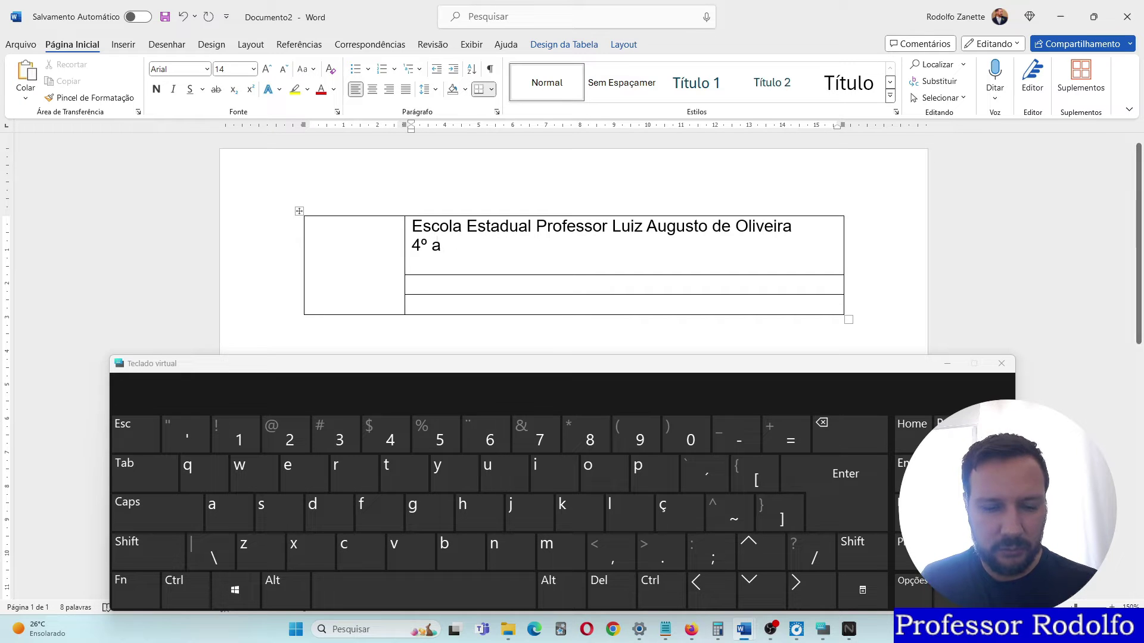
key("BackSpace")
type("Ano do")
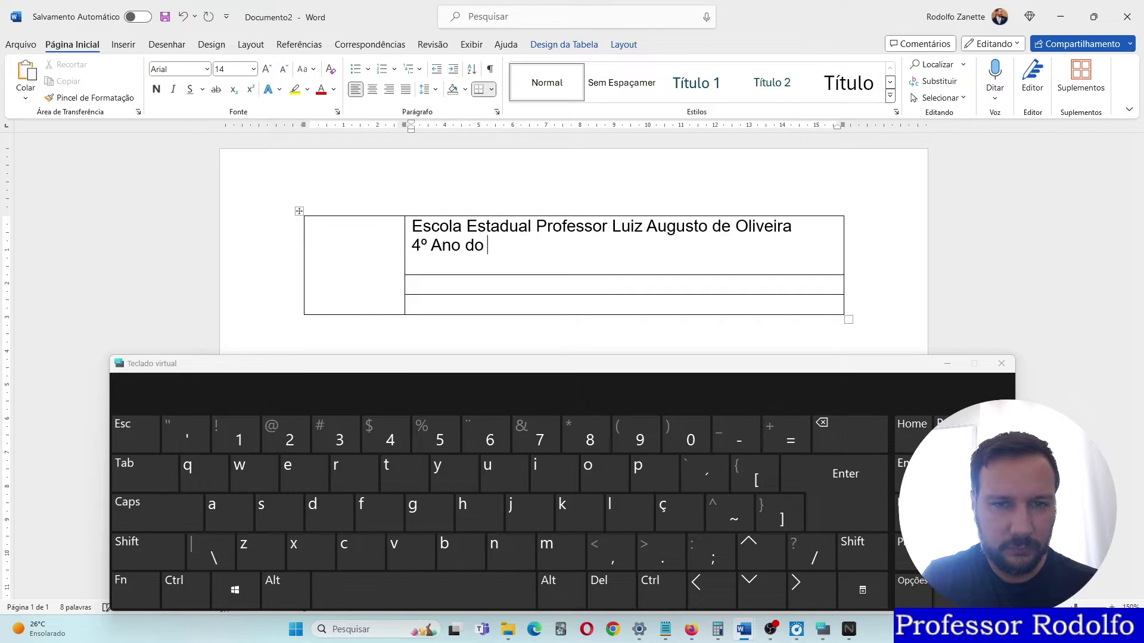
type(" fund")
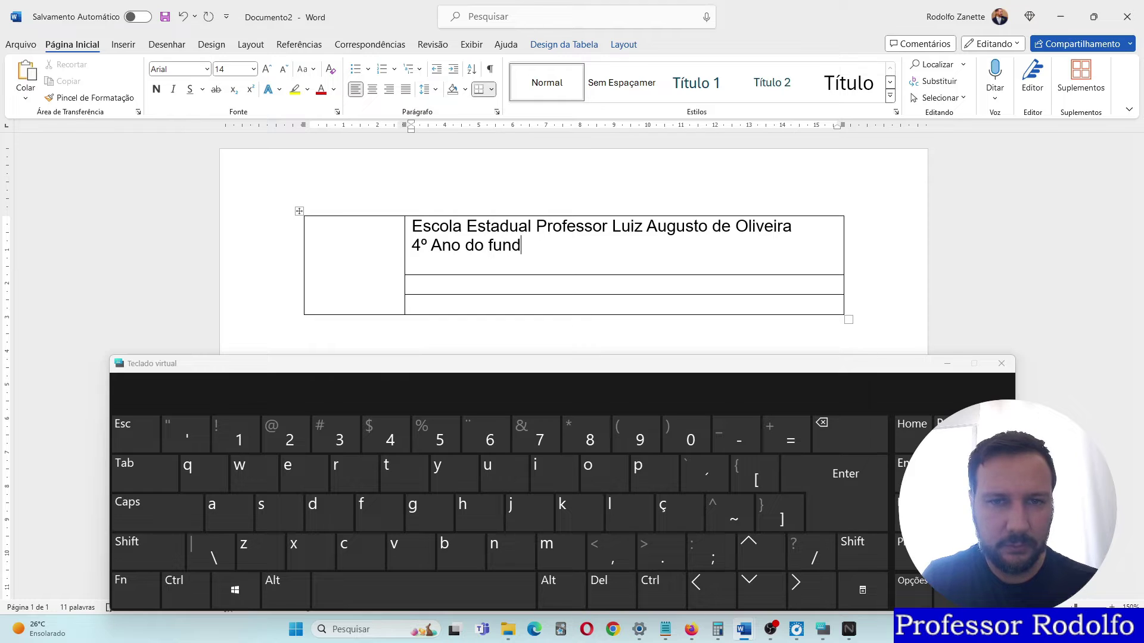
type("amental")
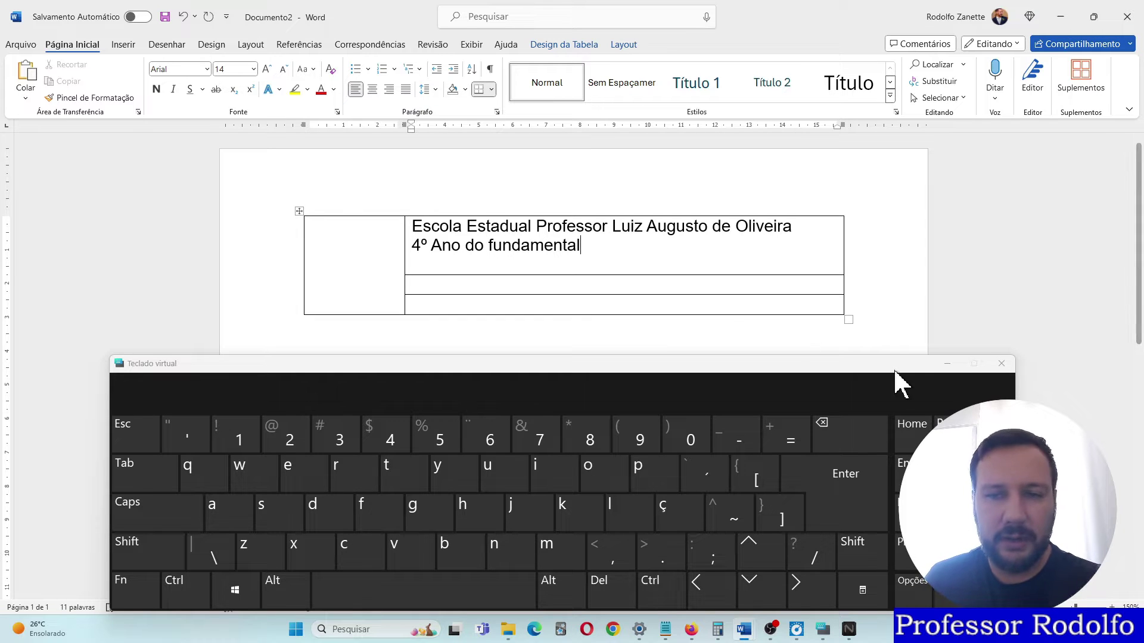
left_click(1002, 363)
Center the school name and "4º Ano do fundamental" lines in the top cell.
left_click_drag(590, 253, 376, 128)
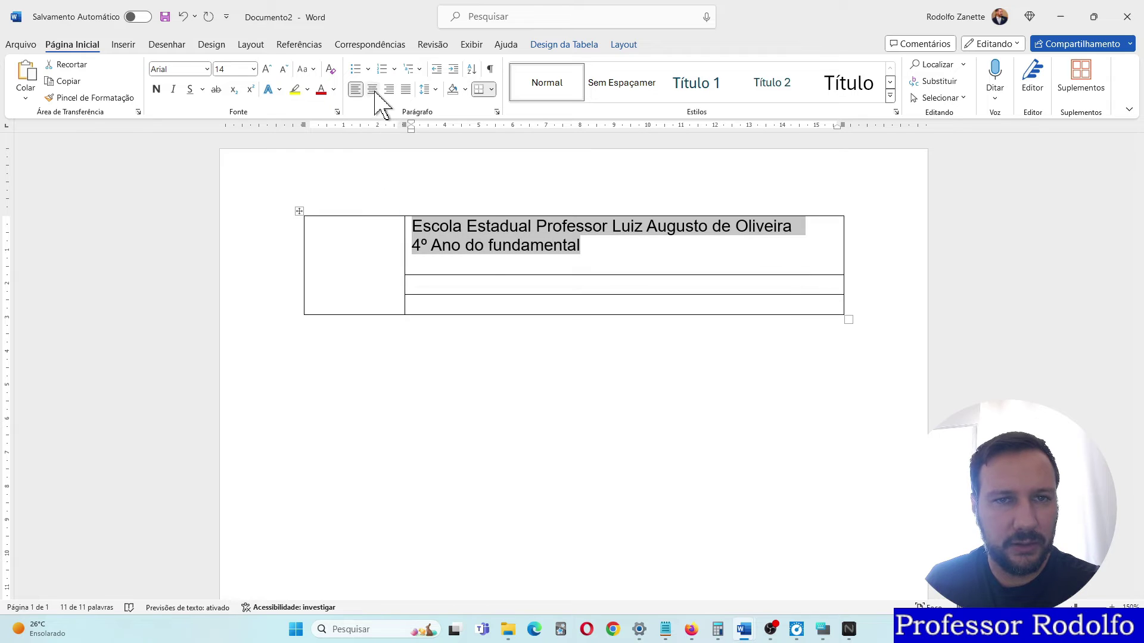
left_click(373, 90)
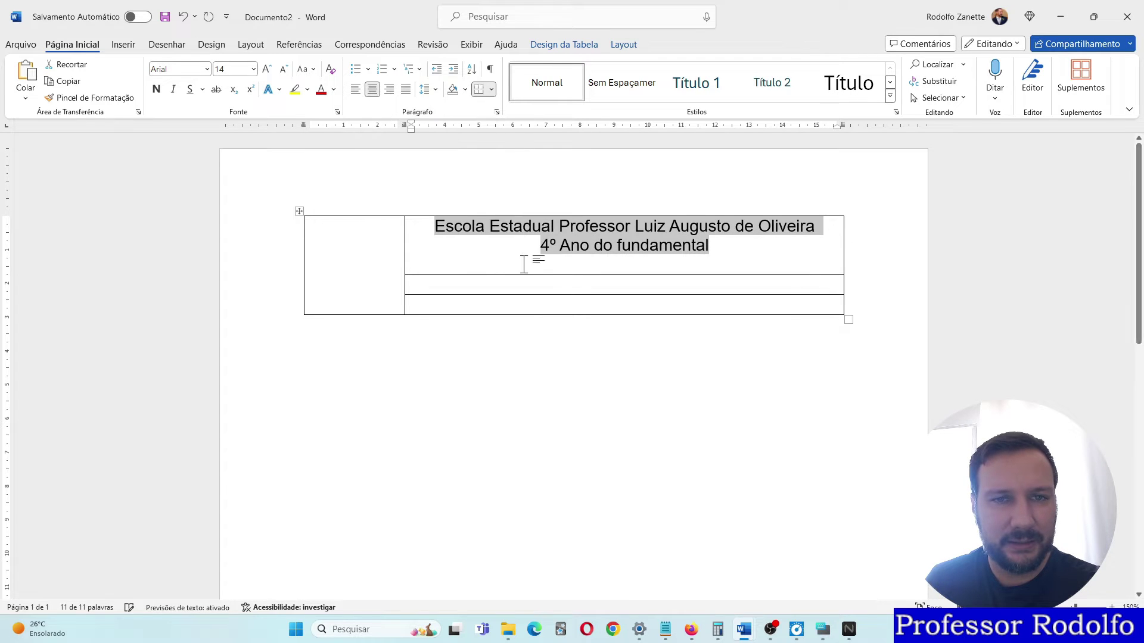
left_click(557, 247)
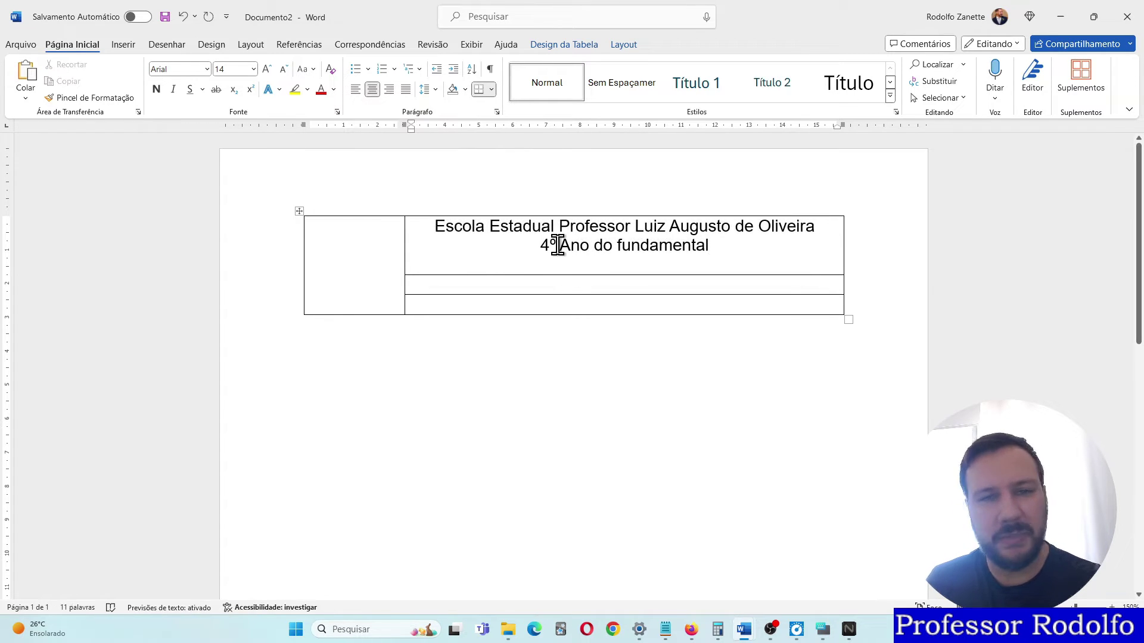
Enter the label "Nome:" in the second row of the header table, with a capital N.
left_click(439, 284)
type("nome")
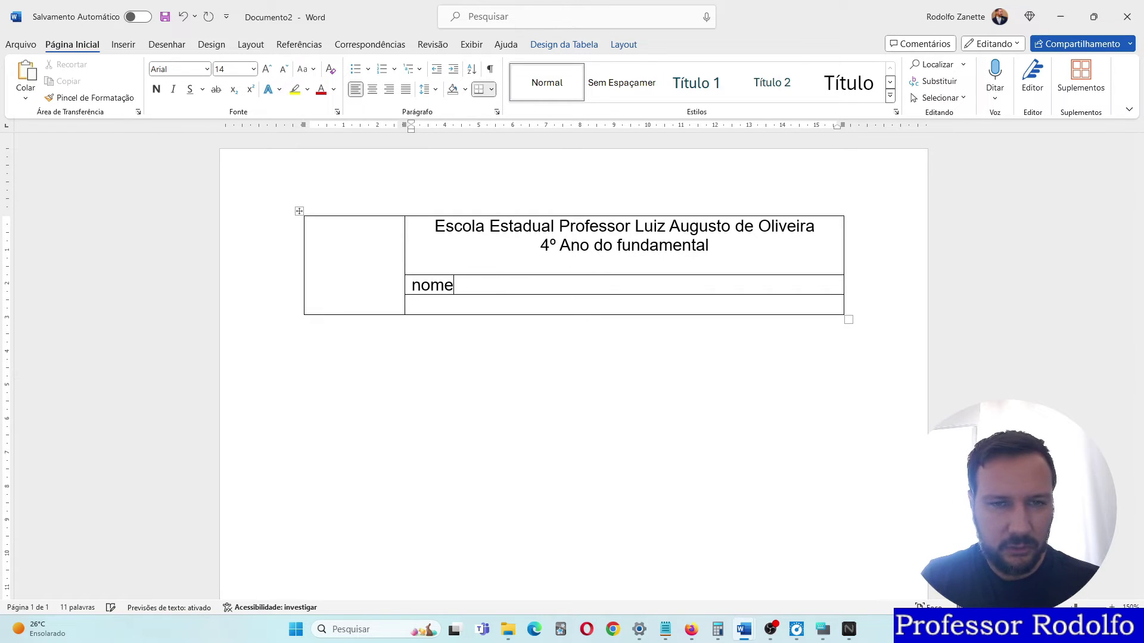
key("BackSpace")
key("BackSpace")
key("BackSpace")
key("BackSpace")
type("Nome")
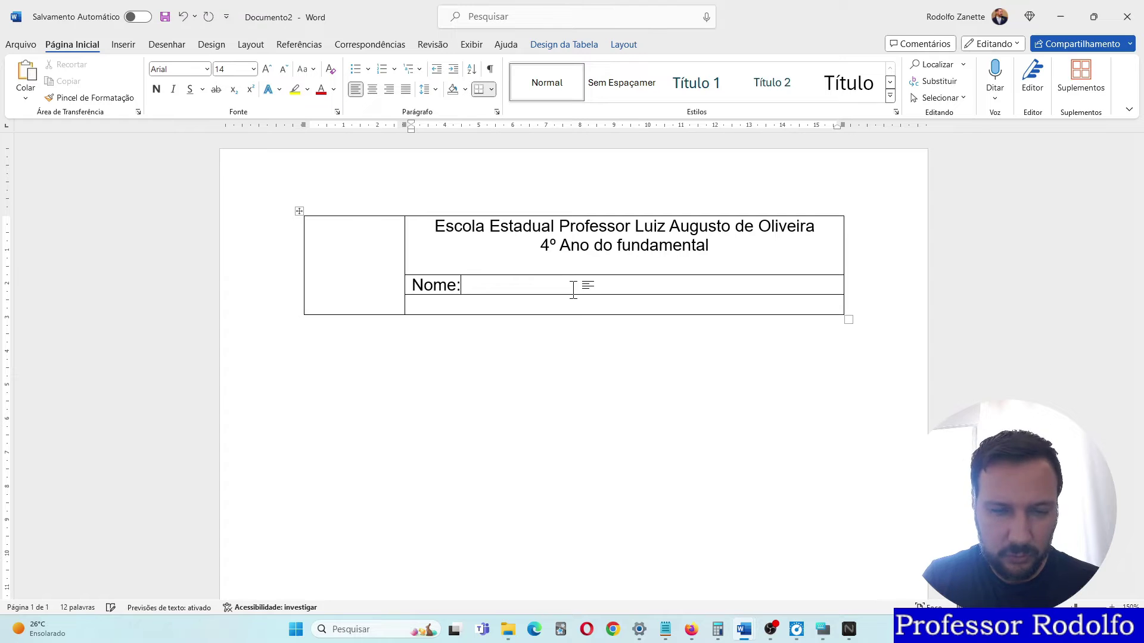
Enter the label "Professora:" in the last row of the header table.
left_click(437, 305)
type("Pr")
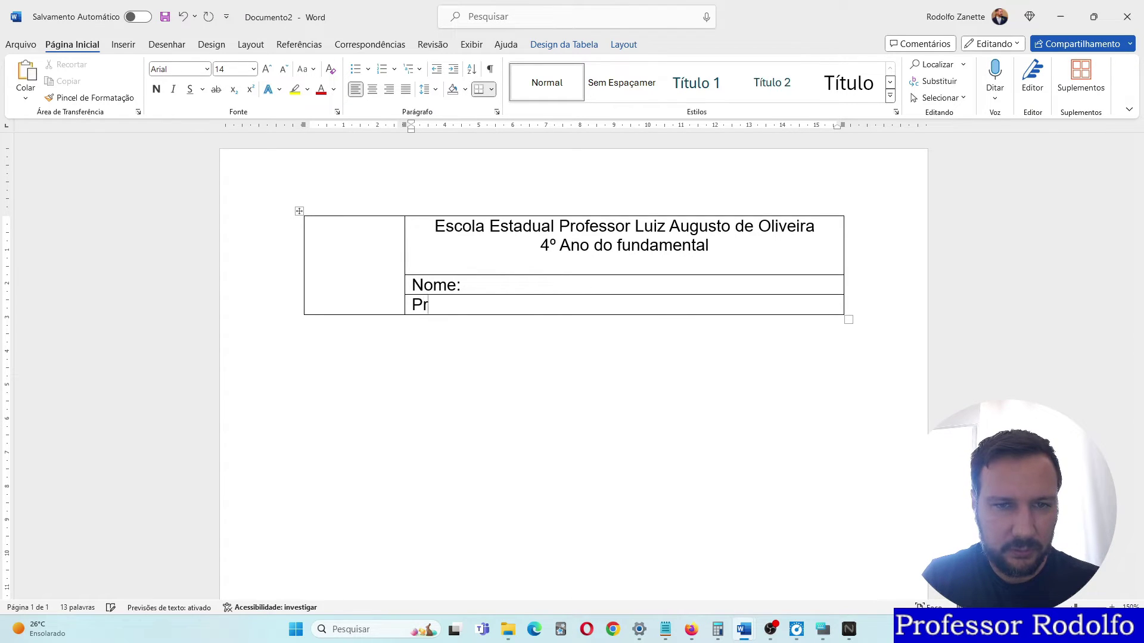
type("ofessora")
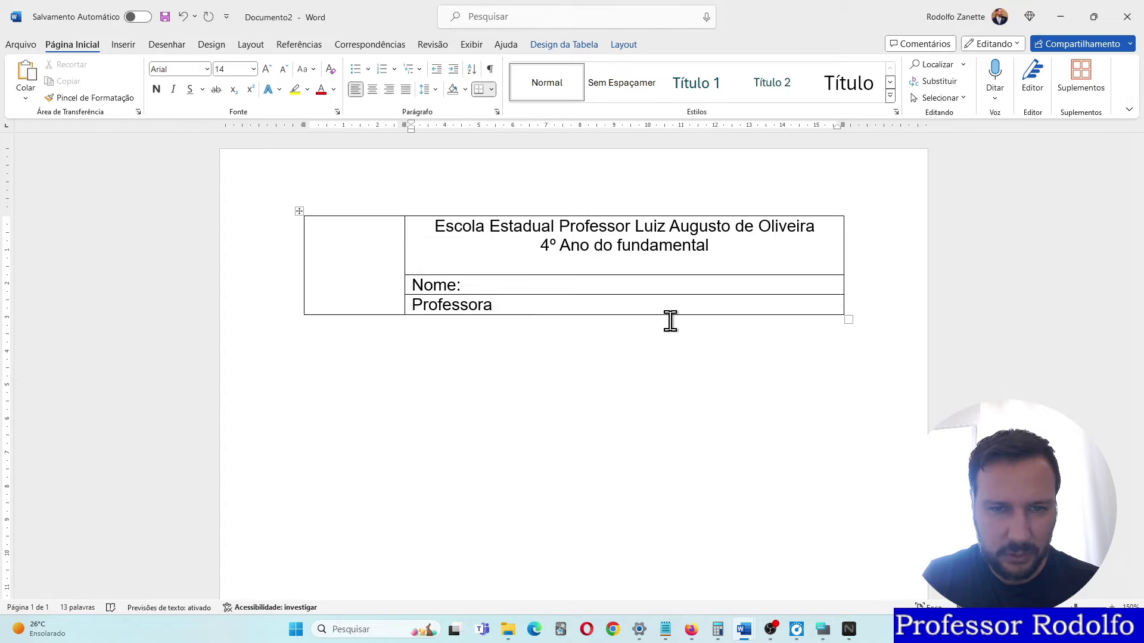
type(":")
left_click(848, 631)
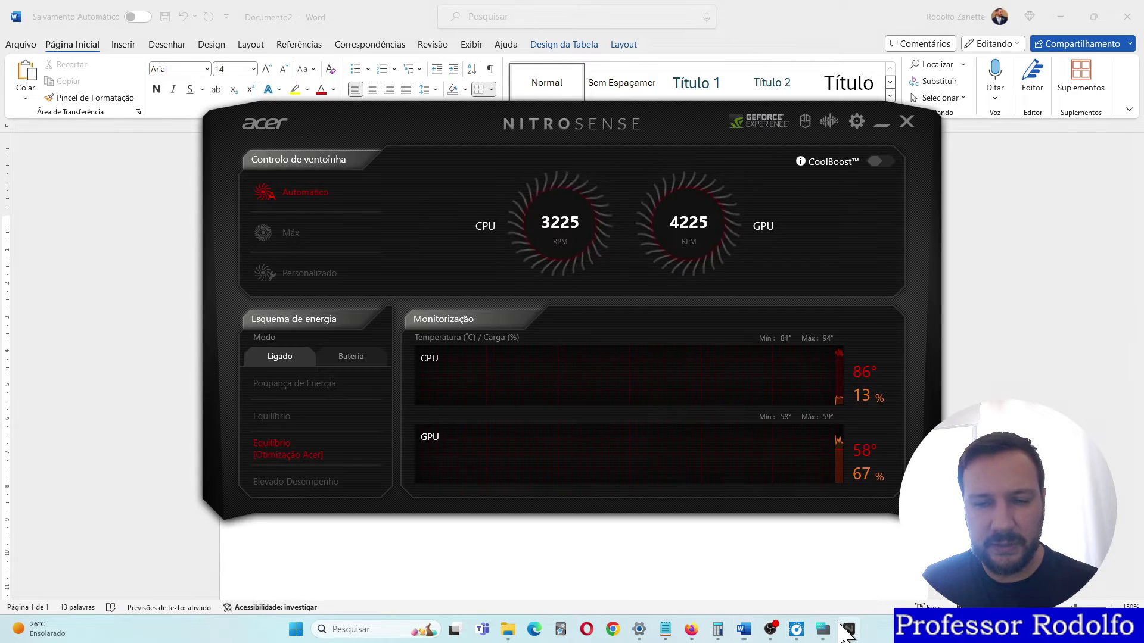
left_click(906, 122)
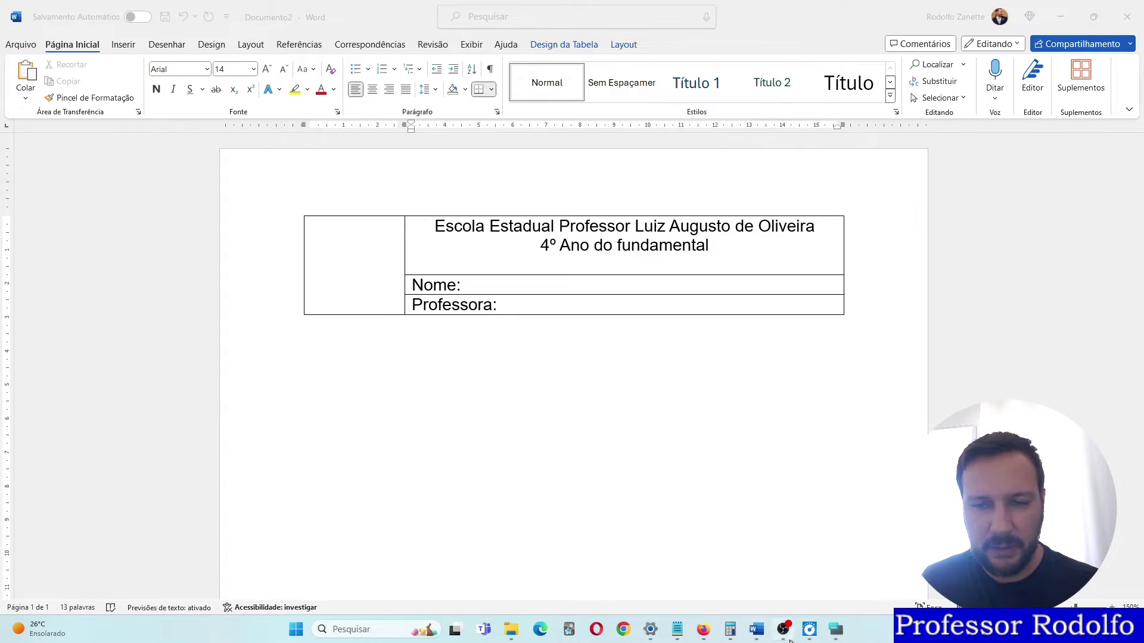
left_click(835, 629)
left_click(156, 557)
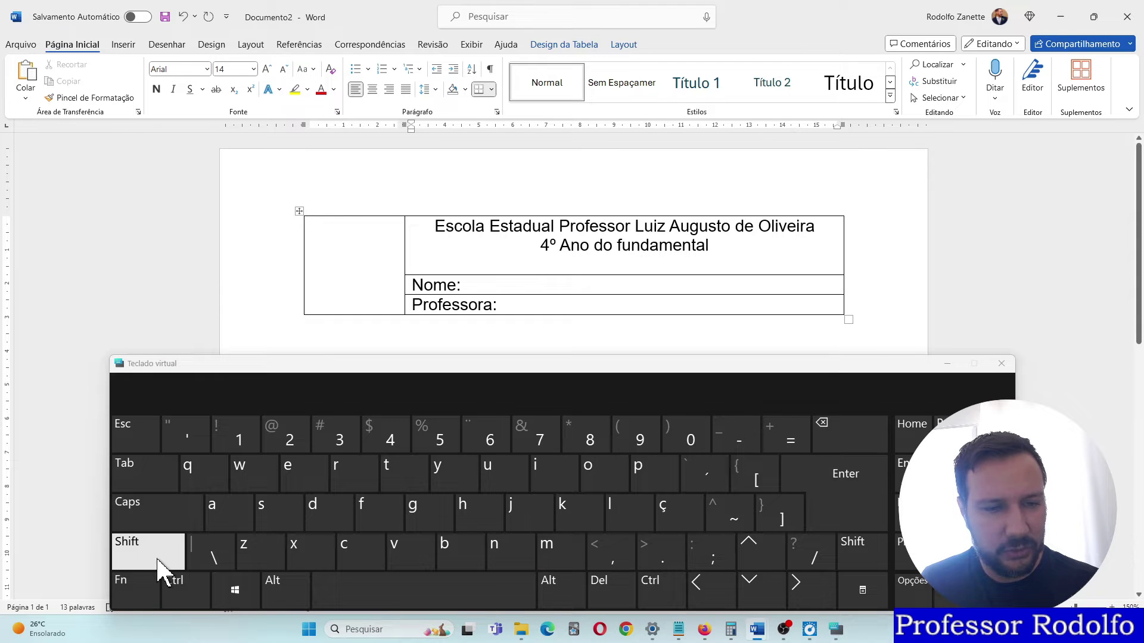
key("shift")
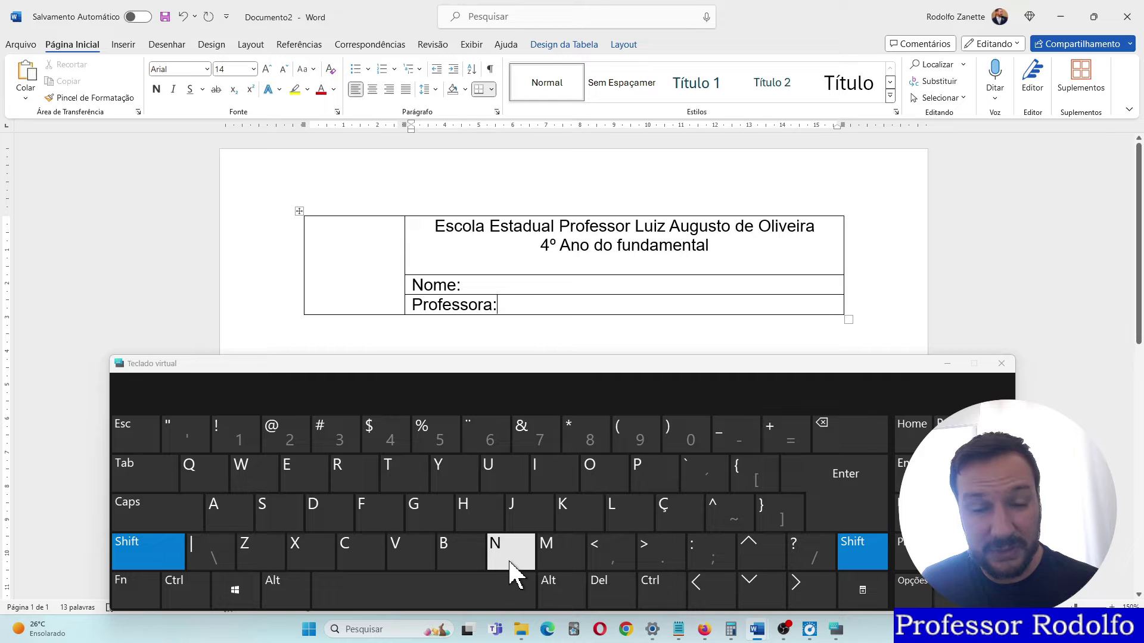
left_click(486, 307)
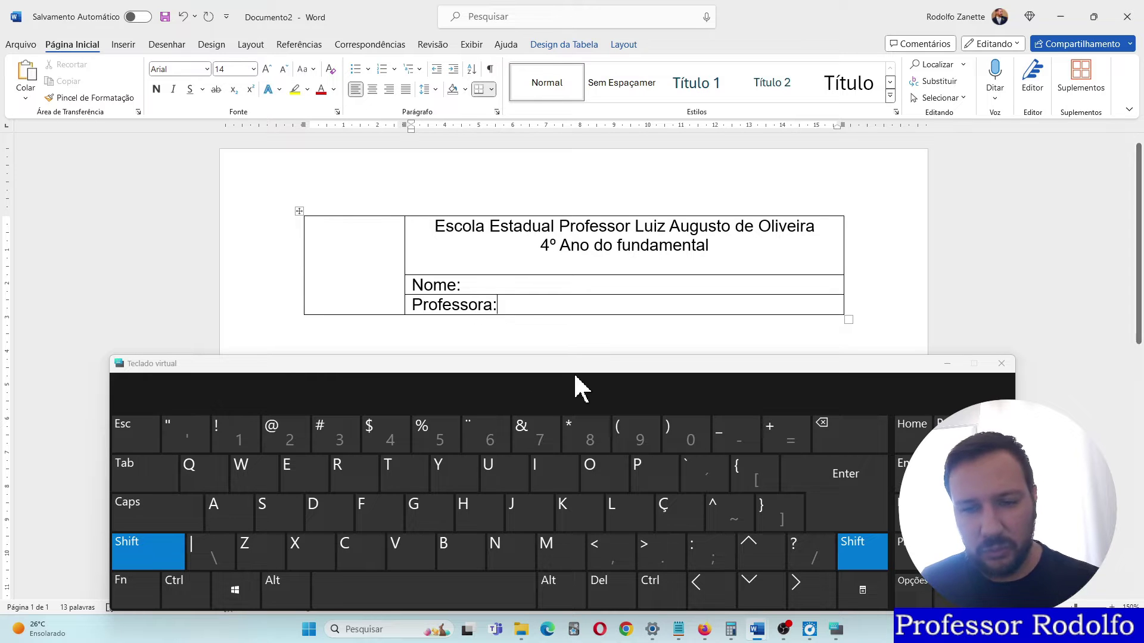
key("shift")
left_click(952, 370)
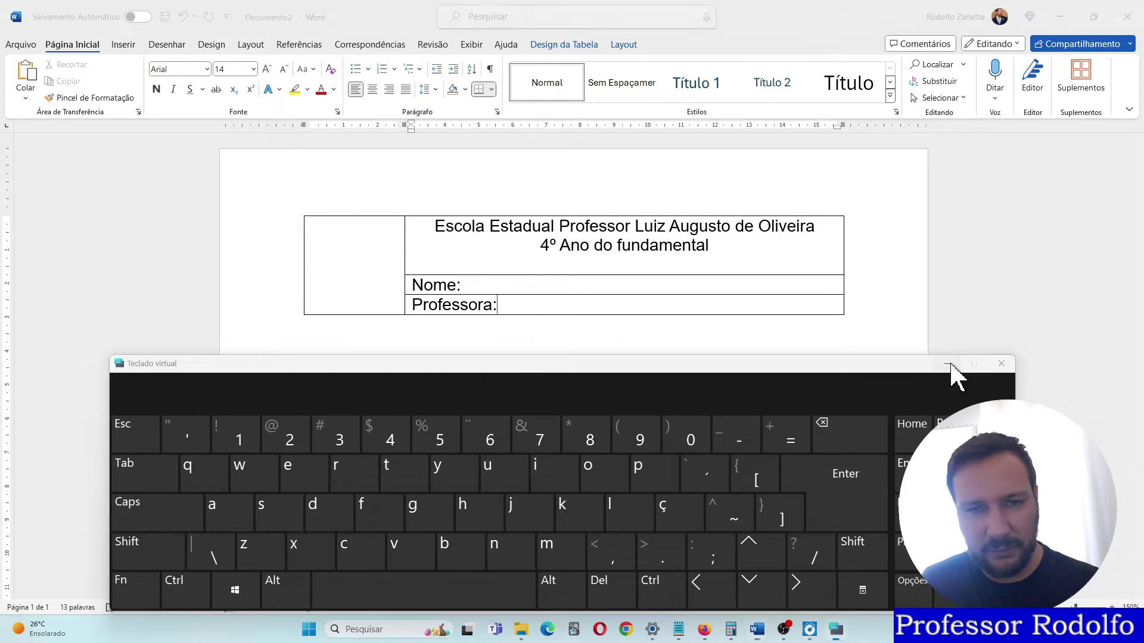
Delete the colon after "Professora" and re-enter it from the on-screen keyboard.
key("BackSpace")
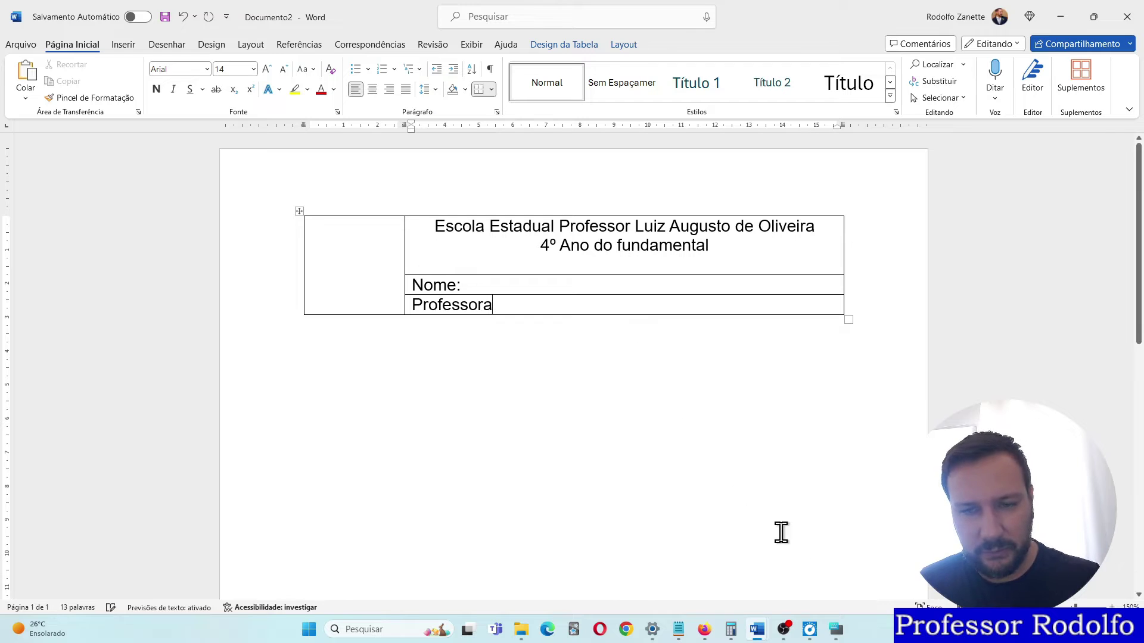
left_click(837, 628)
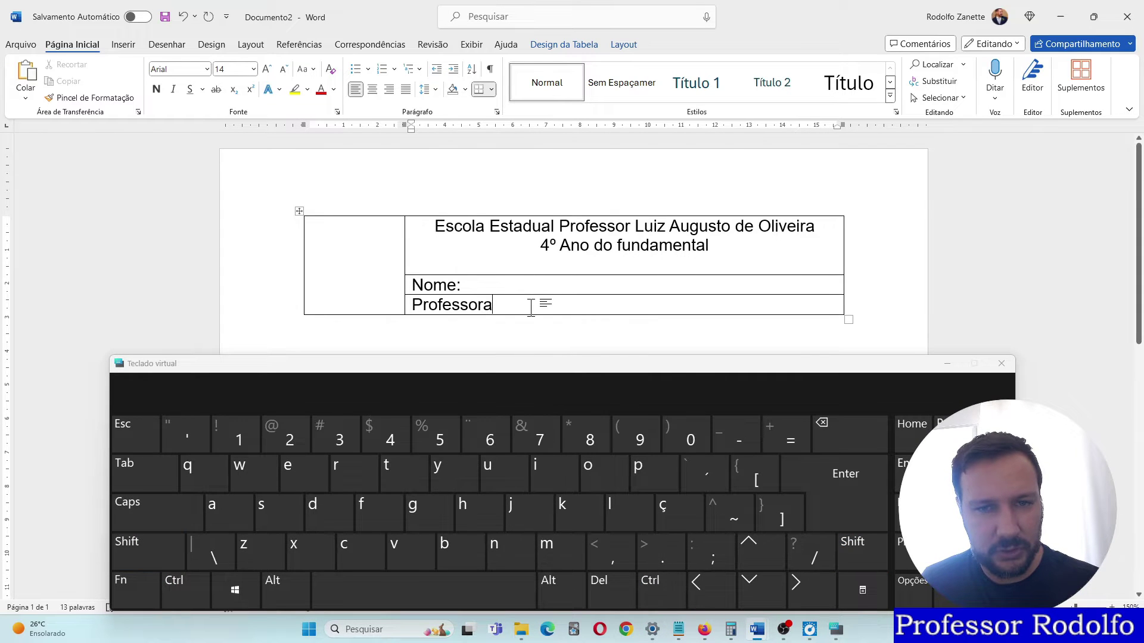
key("shift")
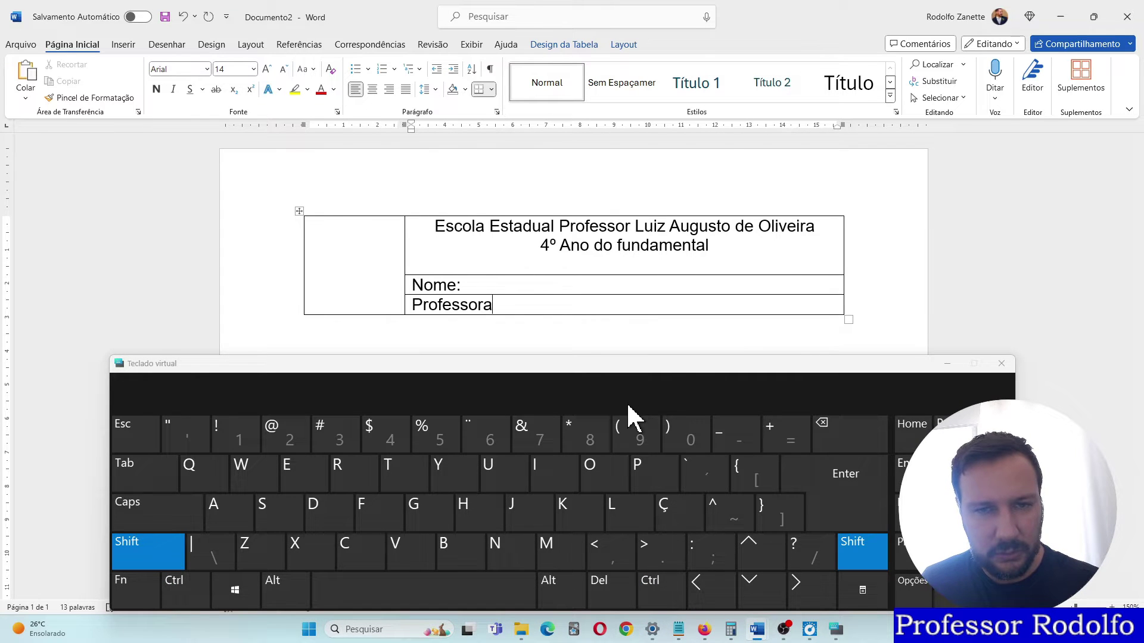
left_click(709, 557)
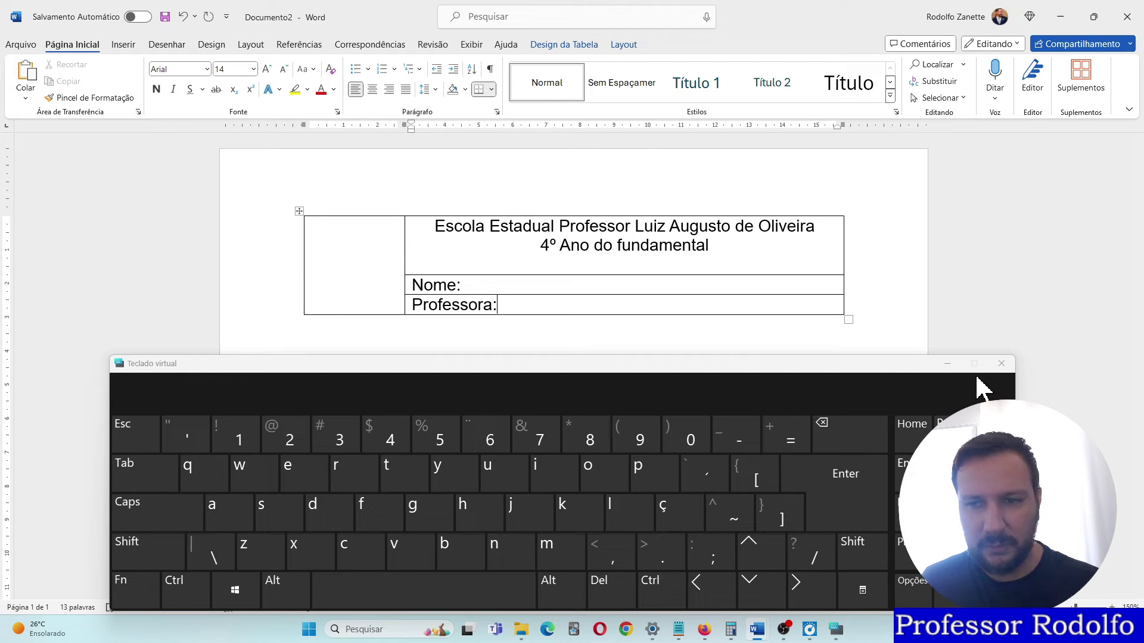
left_click(1002, 363)
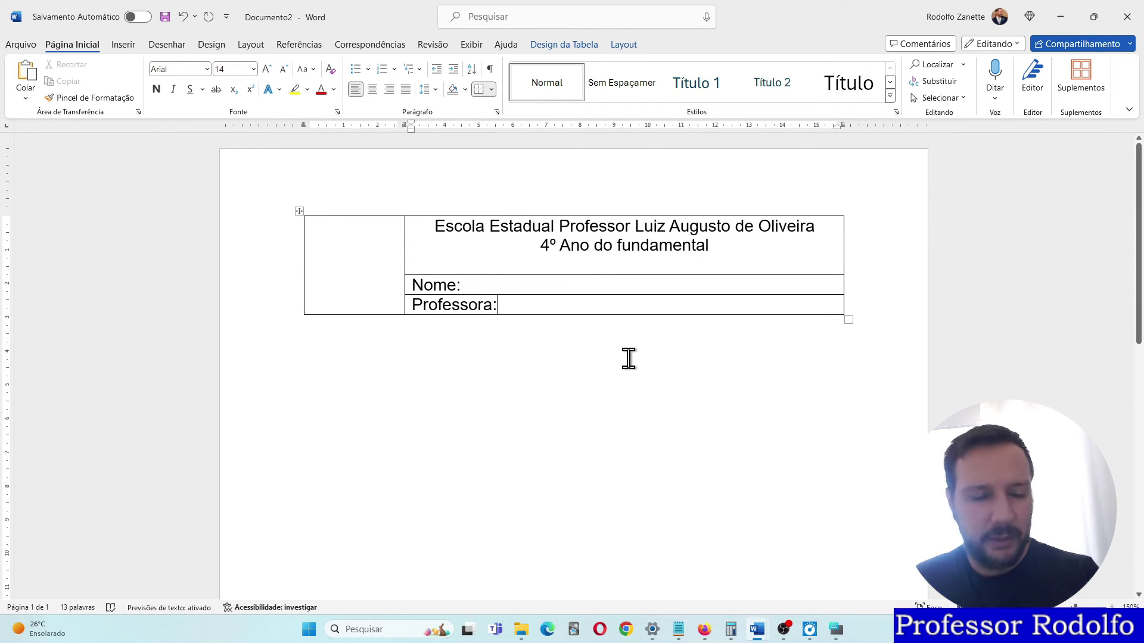
key("ctrl+super+o")
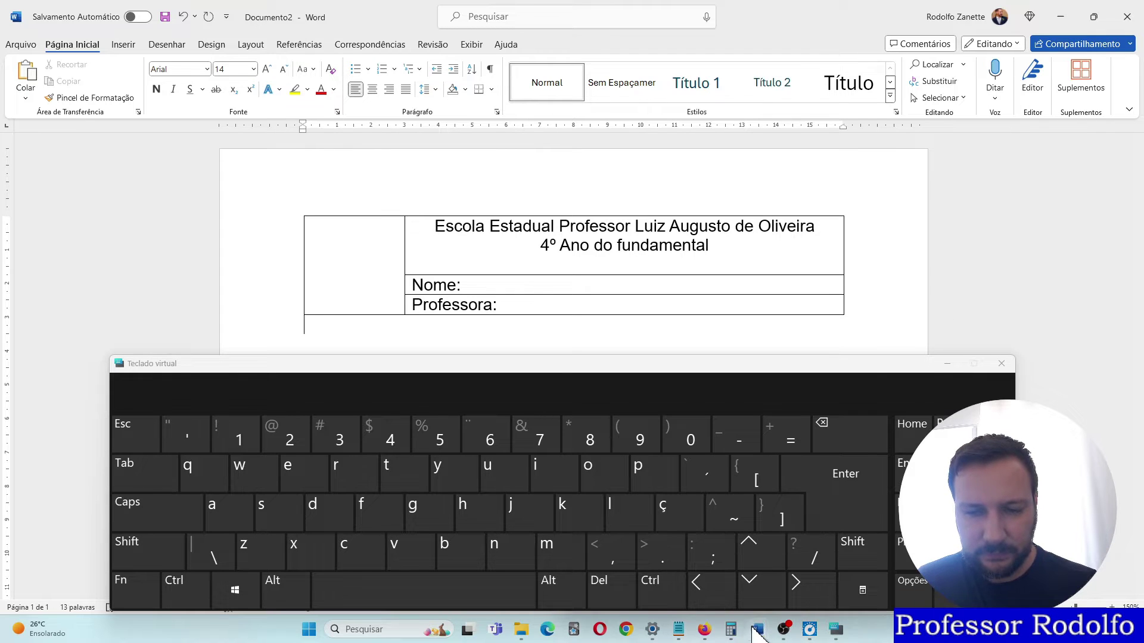
left_click(948, 365)
Consult the header of the existing Portuguese exam and add "série:" well after "Professora:" on the same row.
mouse_move(757, 629)
left_click(724, 583)
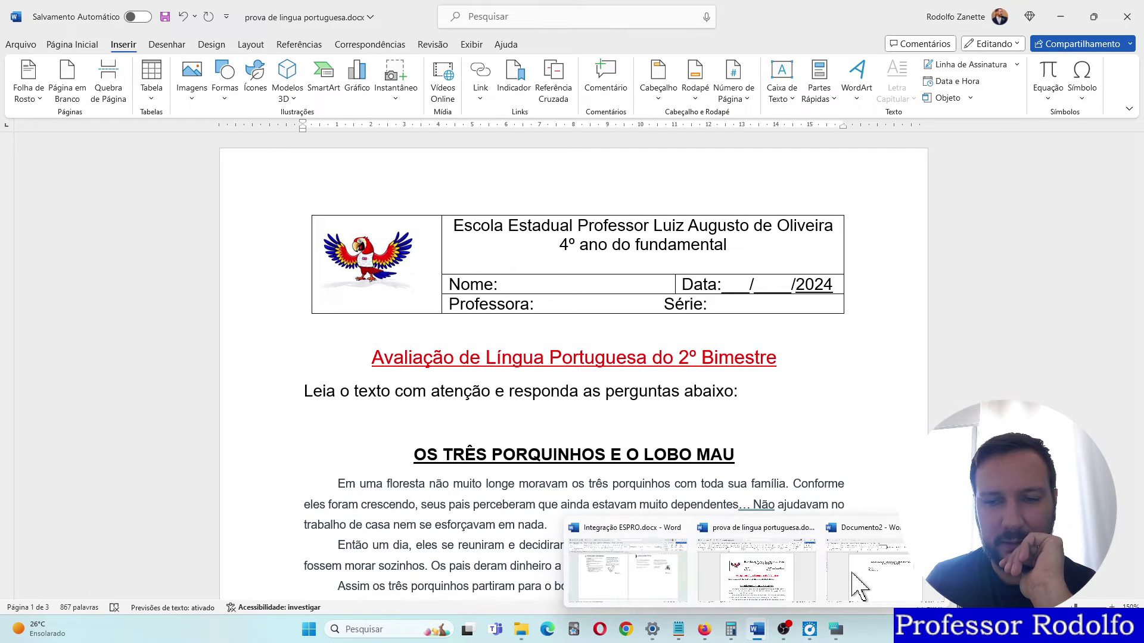
left_click(858, 587)
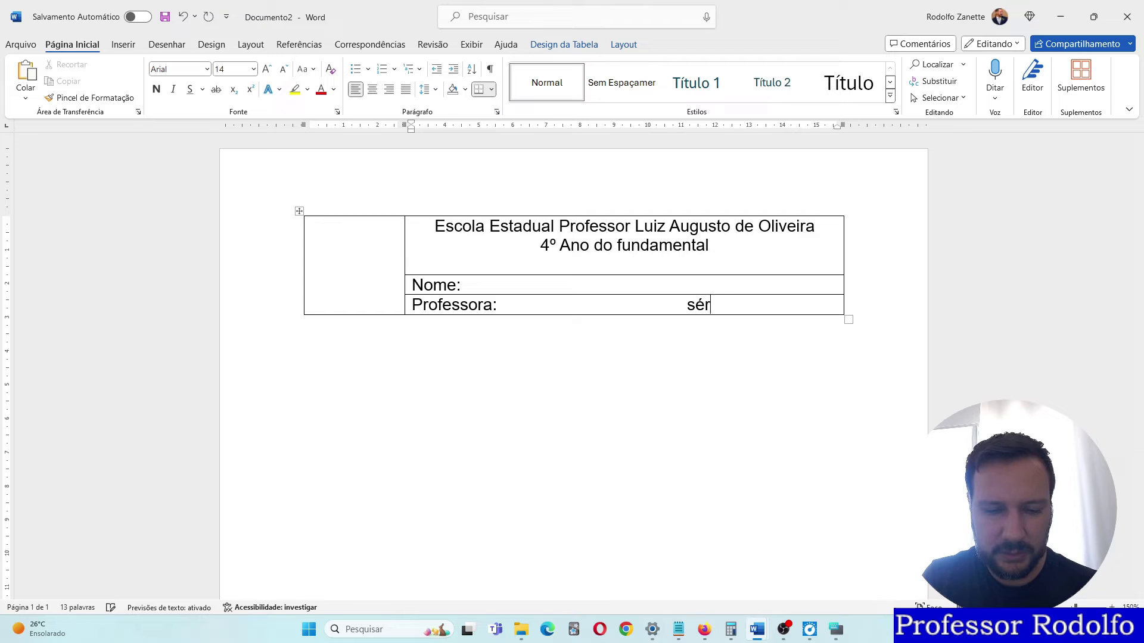
key("BackSpace")
type("e:")
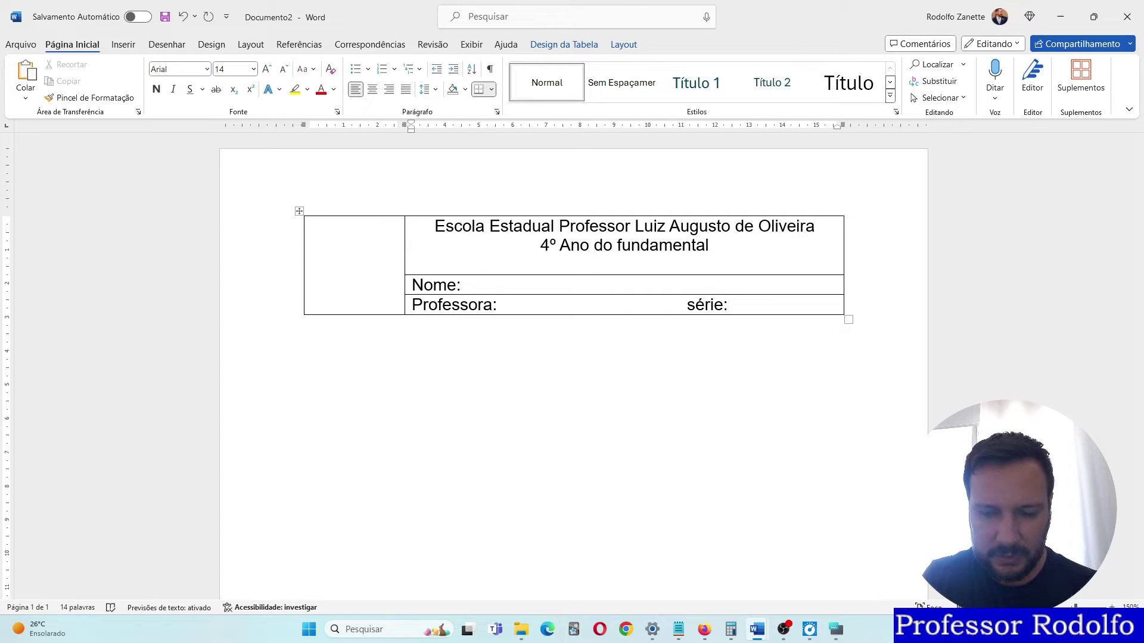
Consult the existing exam's header again, try to draw a vertical divider in the Nome row above "série:", and undo it.
left_click(740, 289)
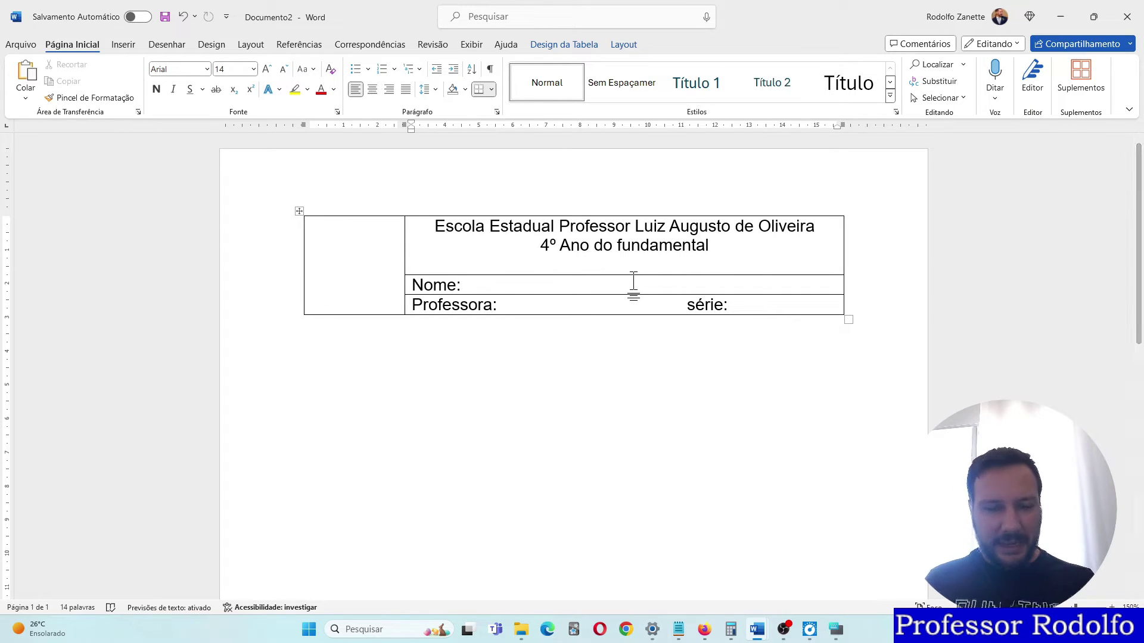
mouse_move(752, 623)
left_click(752, 595)
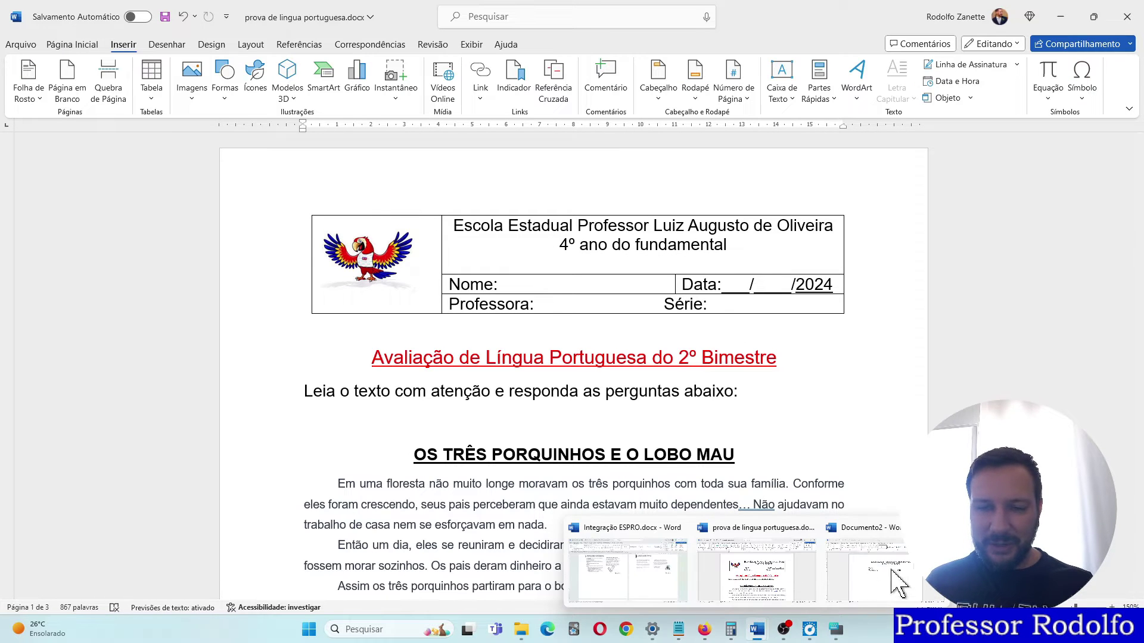
left_click(843, 557)
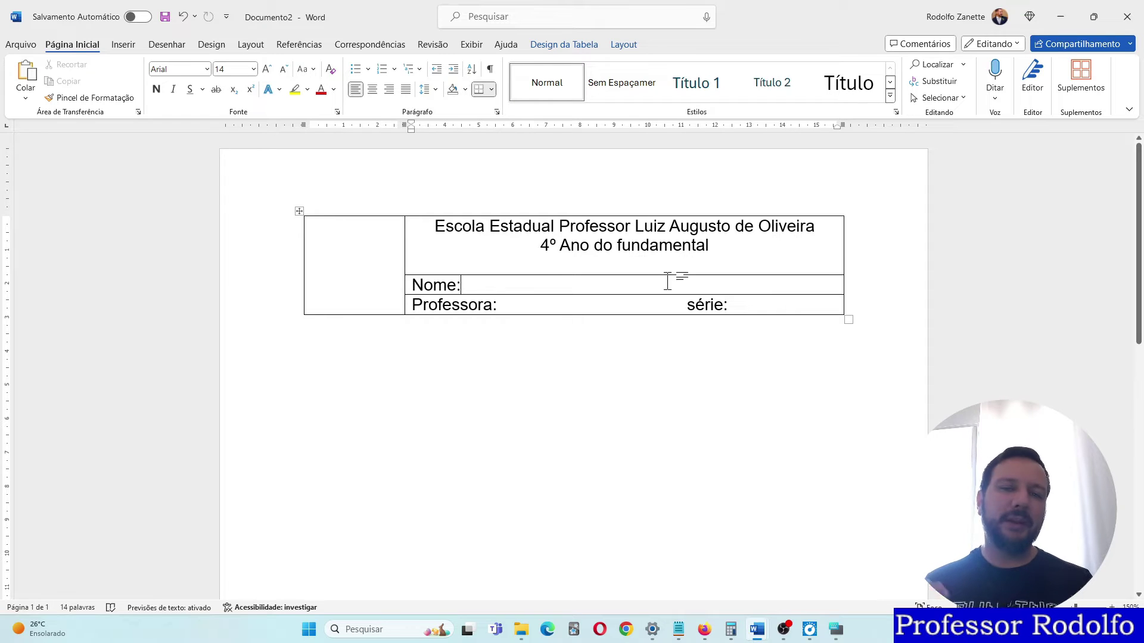
left_click(300, 209)
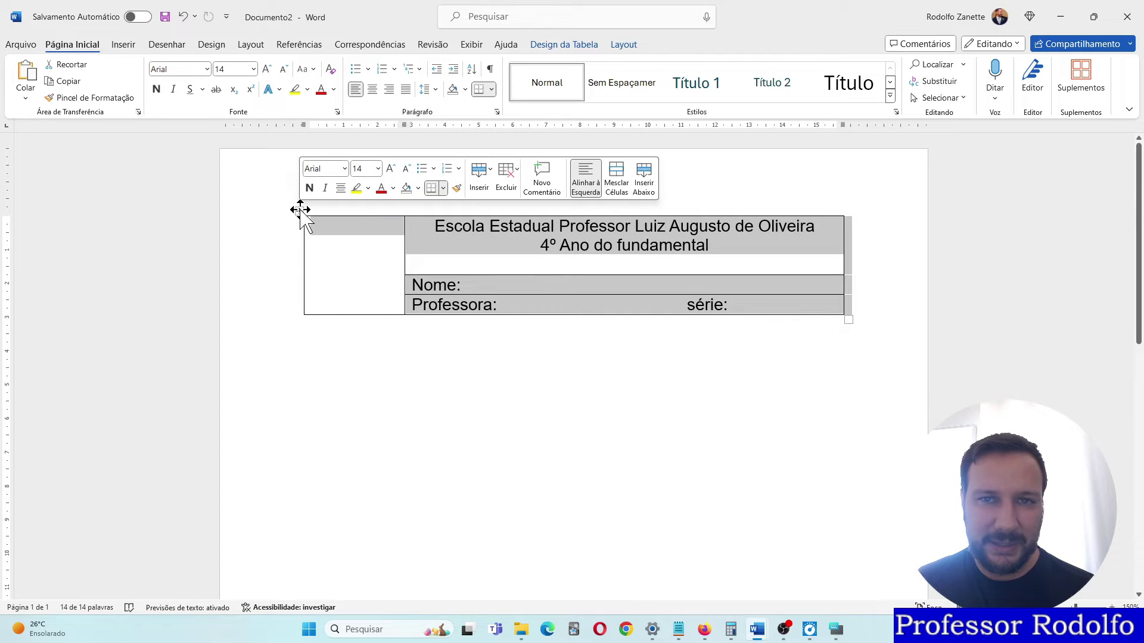
left_click(624, 46)
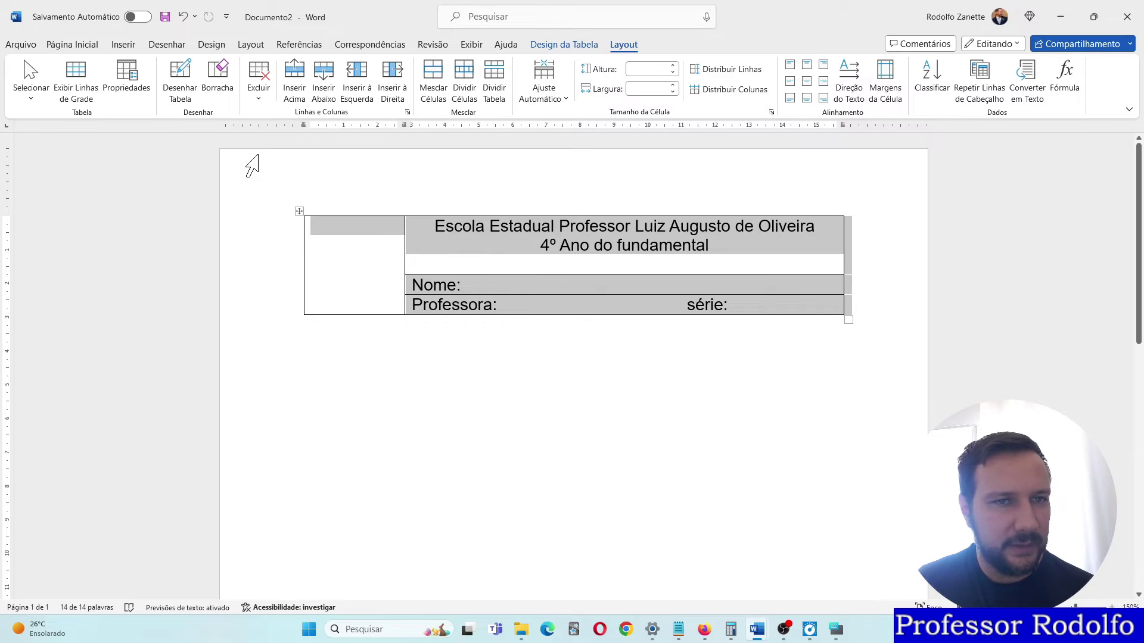
left_click(182, 95)
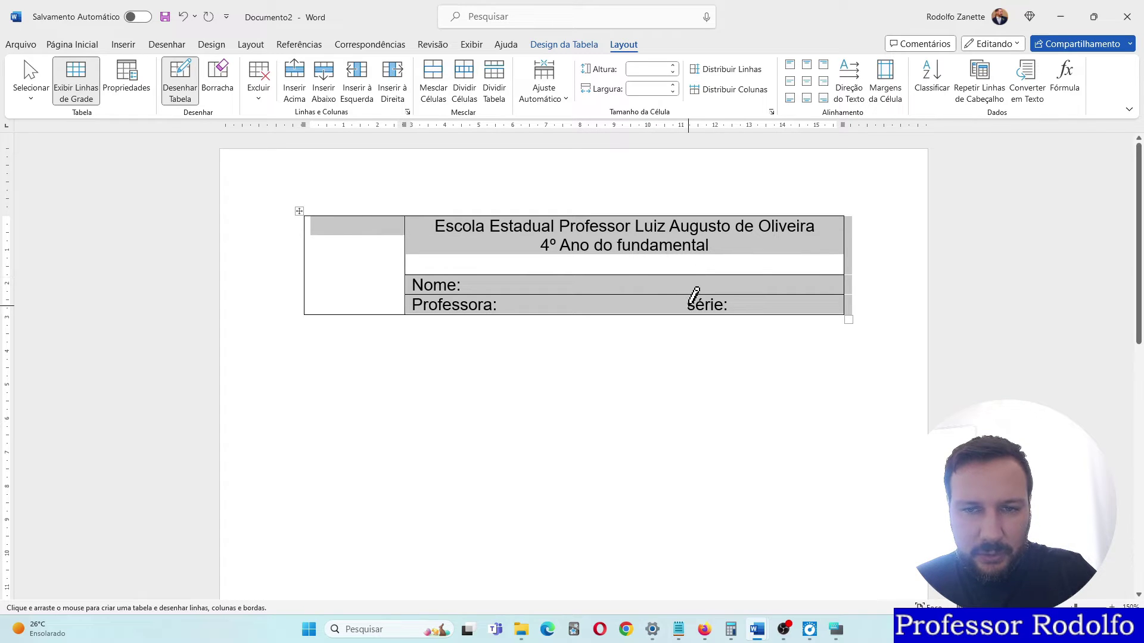
mouse_move(690, 277)
left_mouse_down()
mouse_move(690, 293)
mouse_move(693, 267)
mouse_move(691, 288)
left_mouse_up()
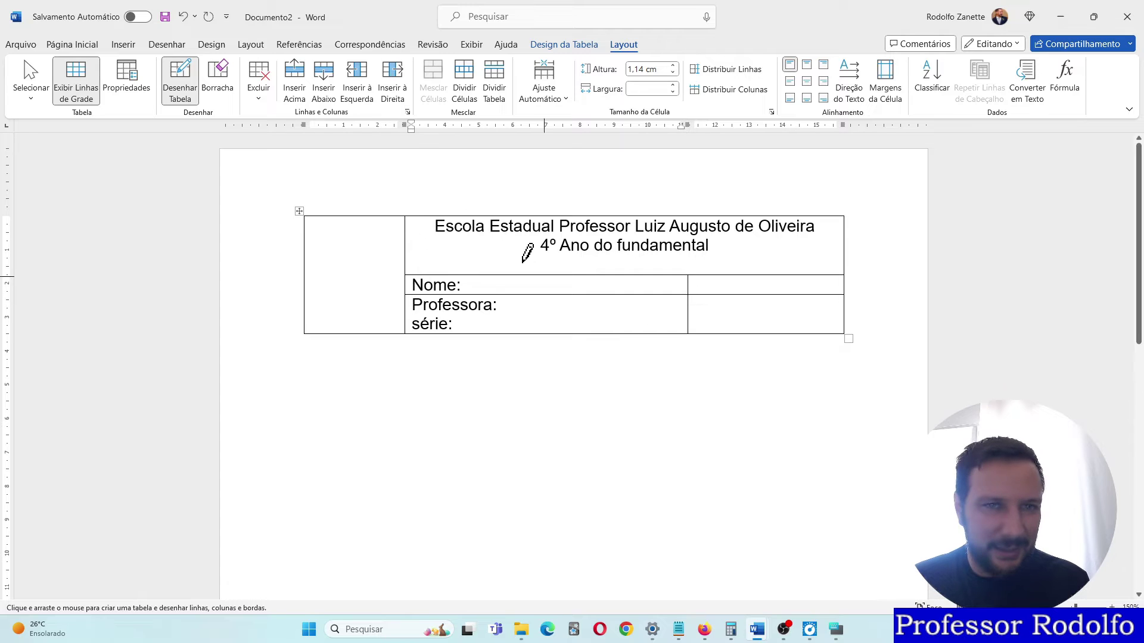
left_click(183, 17)
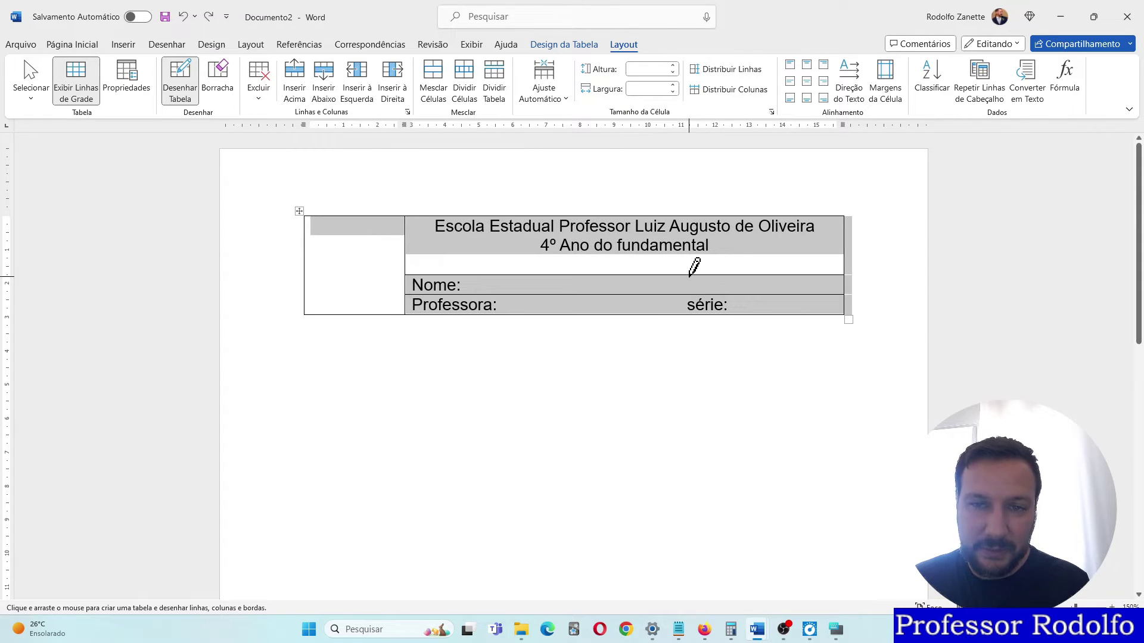
Draw a vertical divider across the Nome row just above the start of "série:", redoing it once for alignment, and leave table drawing mode.
left_click_drag(689, 276, 690, 295)
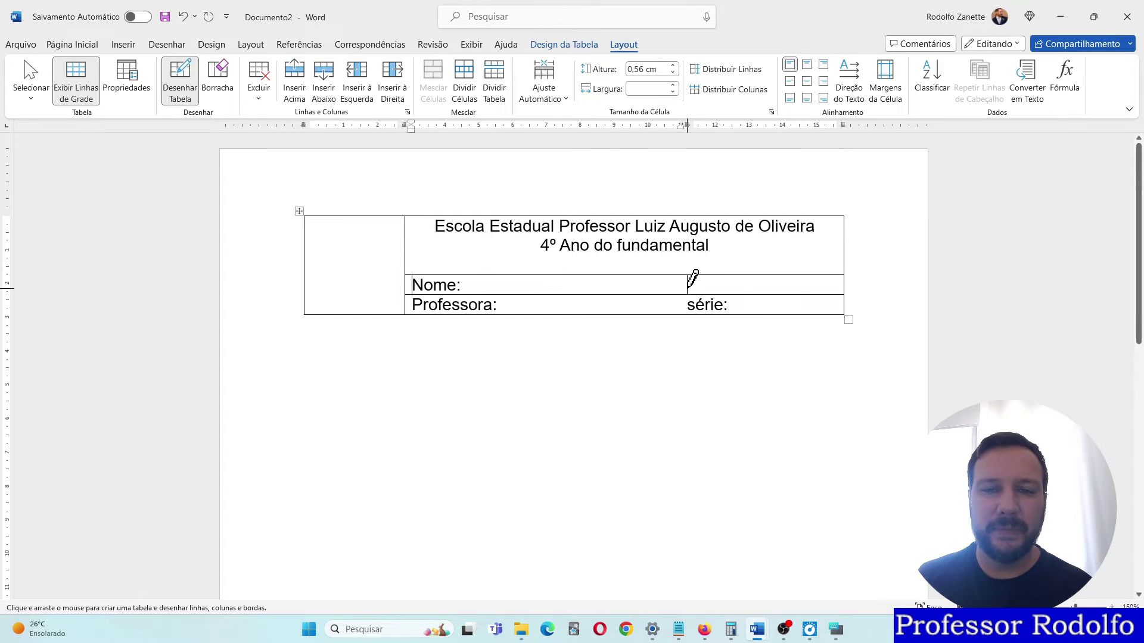
left_click(184, 16)
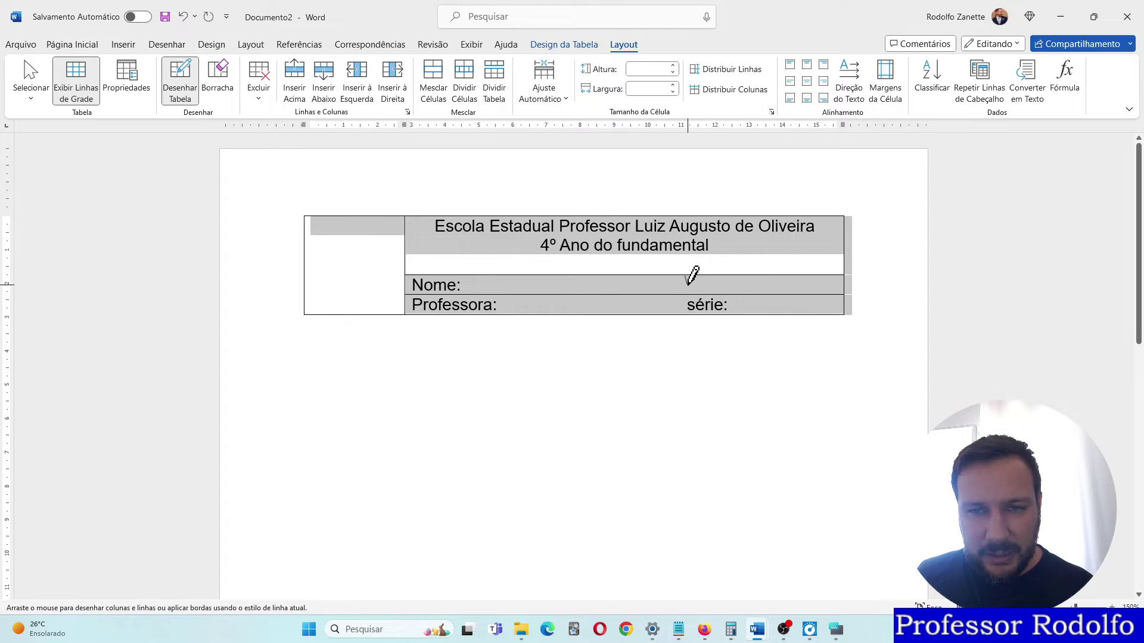
left_click_drag(687, 290, 687, 294)
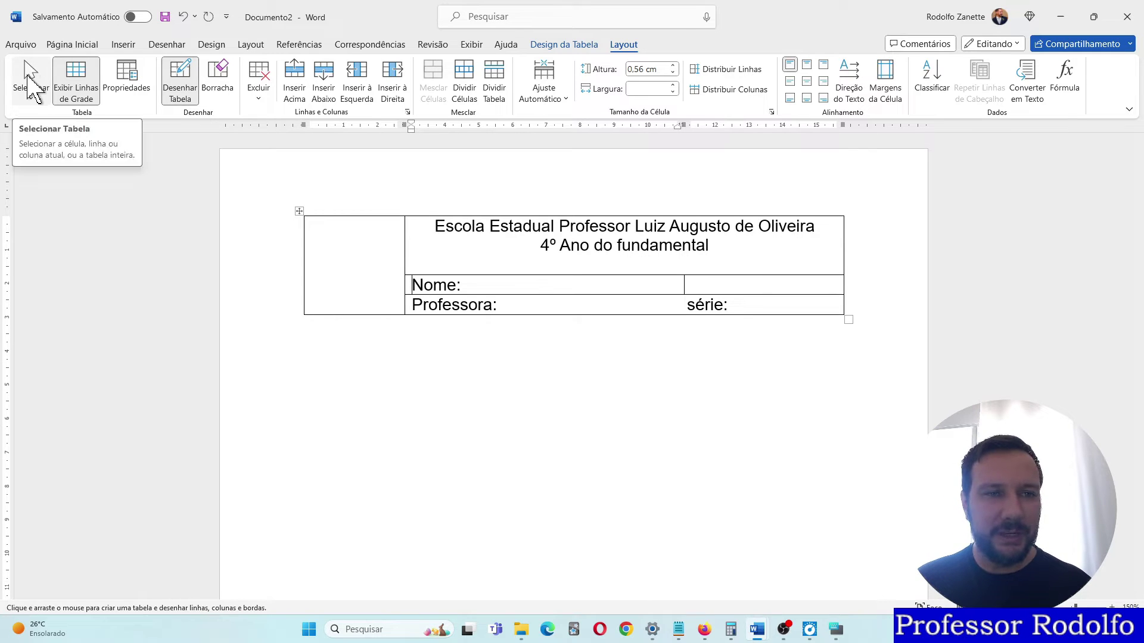
left_click(30, 69)
left_click(703, 280)
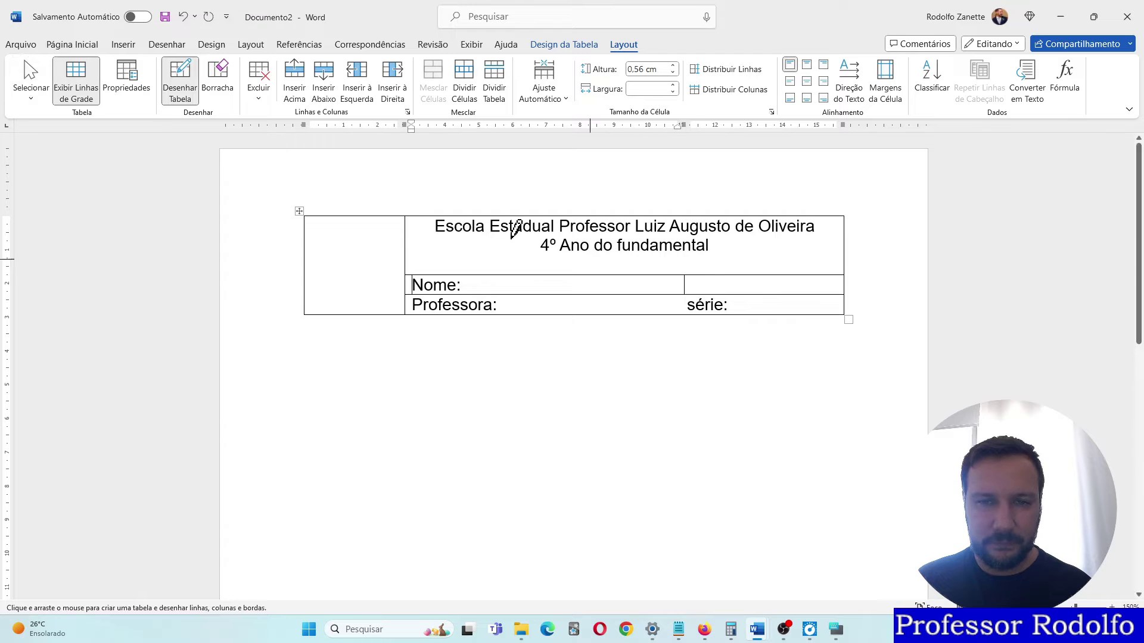
left_click(31, 84)
left_click(64, 115)
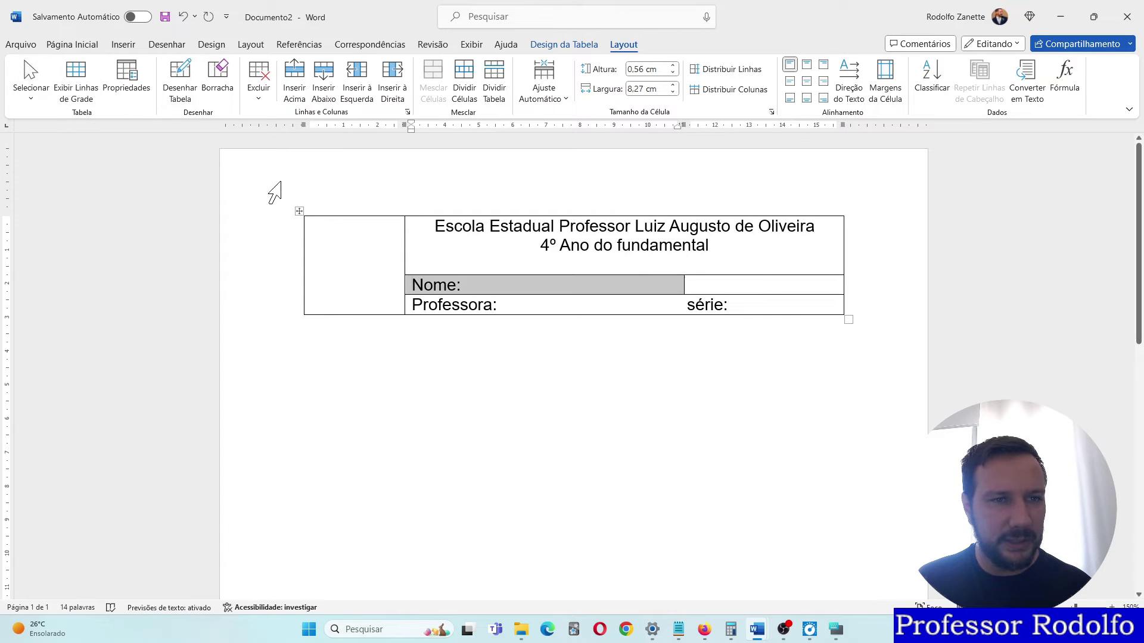
Enter the label "Data:" in the new cell beside Nome.
left_click(739, 285)
left_click_drag(712, 287, 609, 284)
left_click(784, 290)
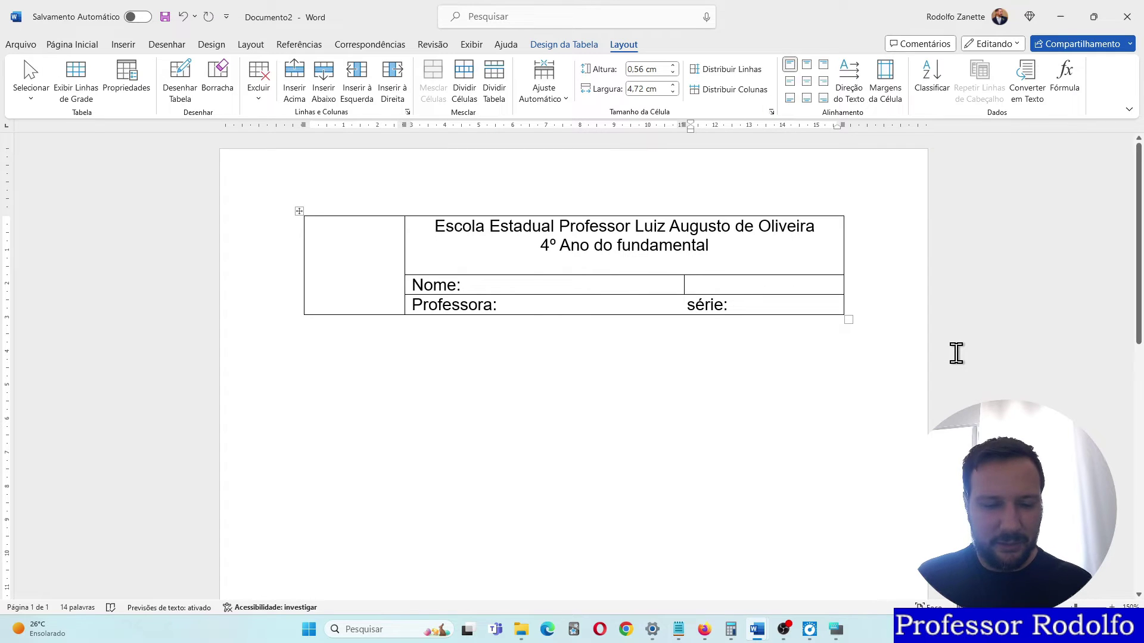
type("Data:")
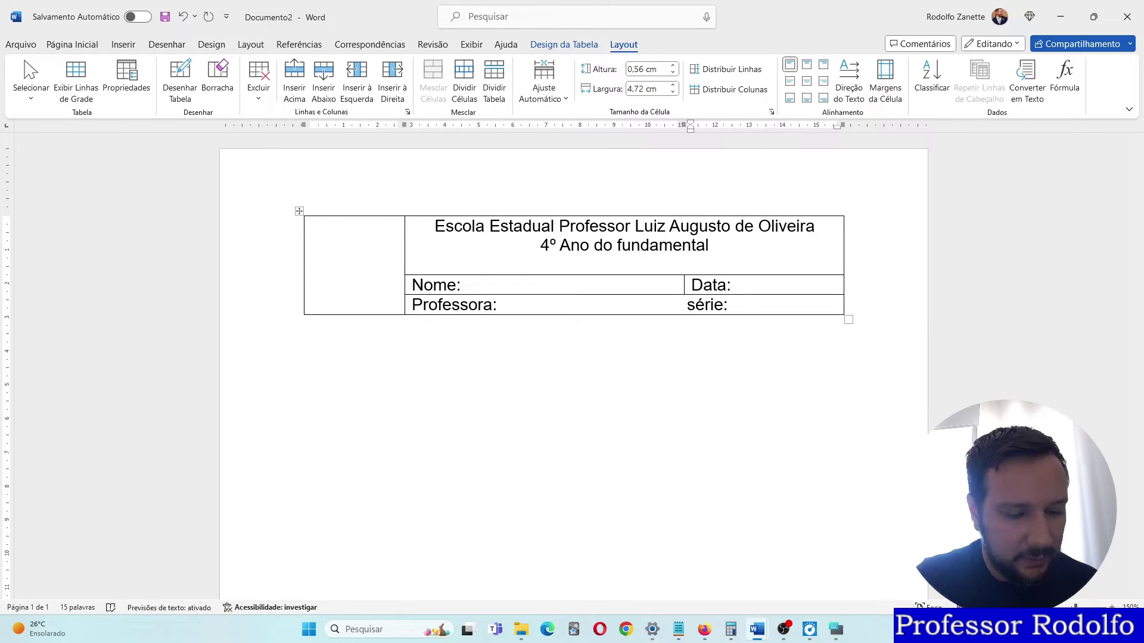
Add the day and month blanks "___/___/" after "Data:", using the on-screen keyboard for reference, and put the keyboard away.
left_click(836, 629)
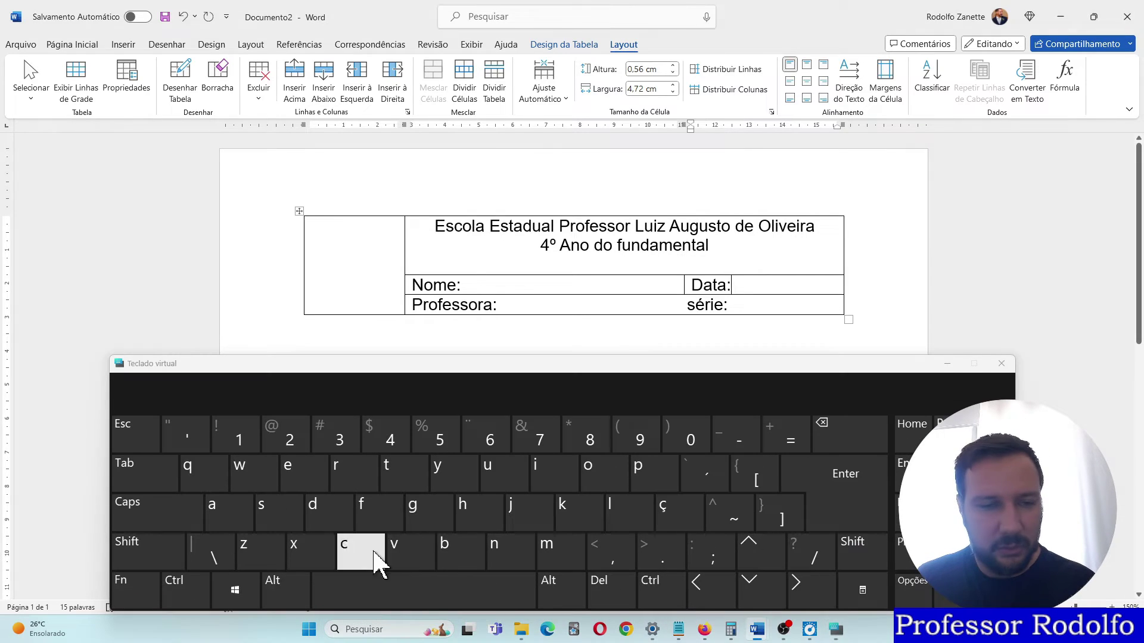
left_click(147, 562)
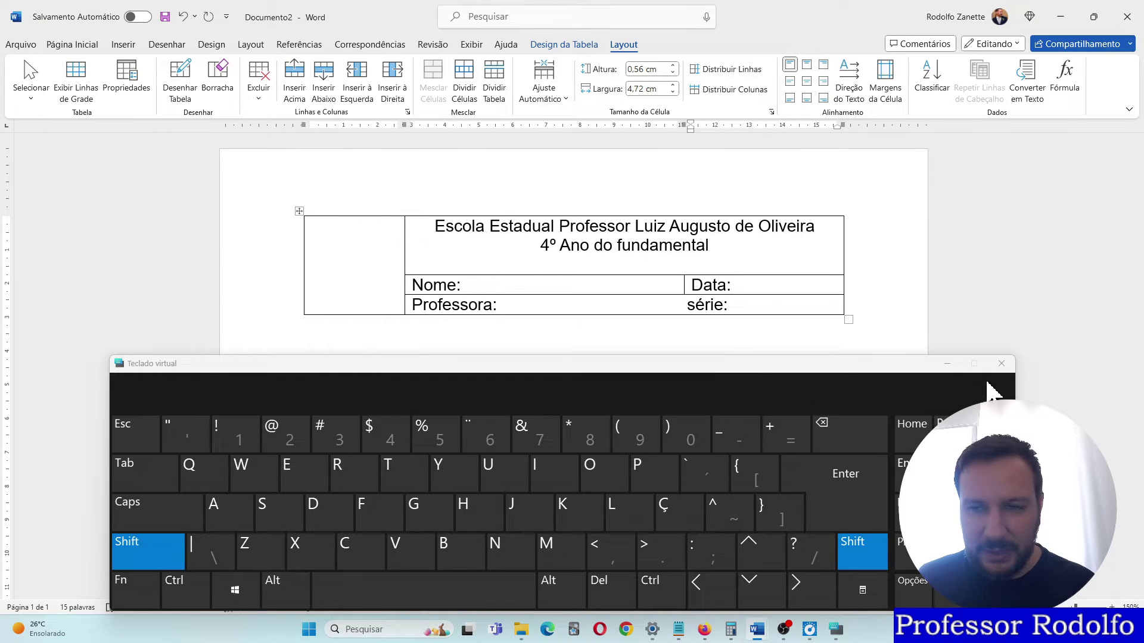
left_click(739, 441)
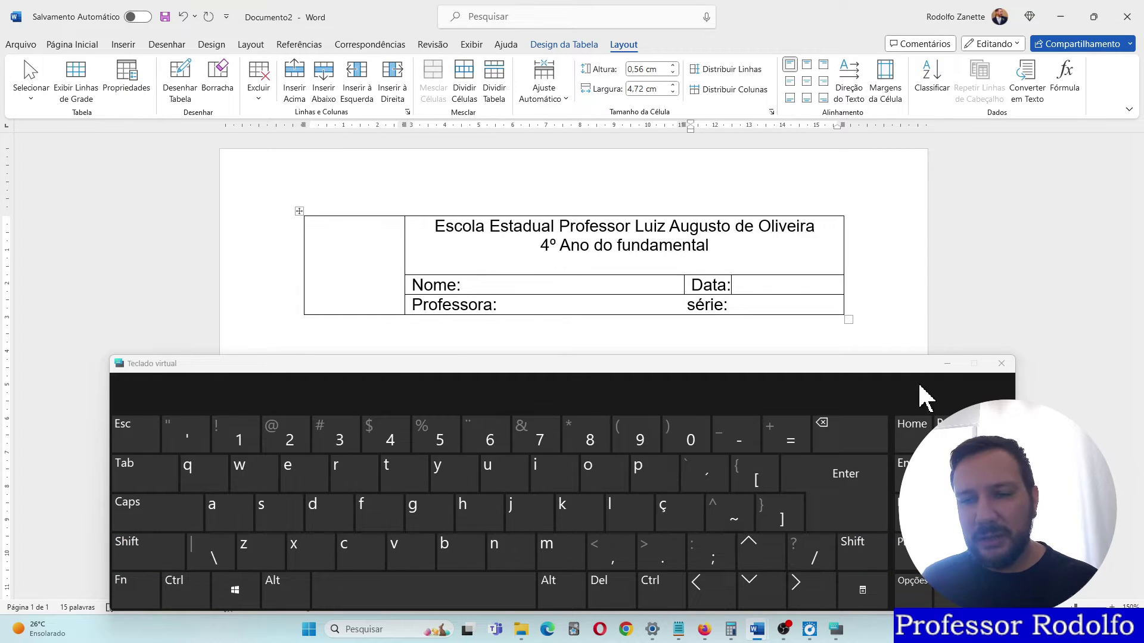
left_click(940, 365)
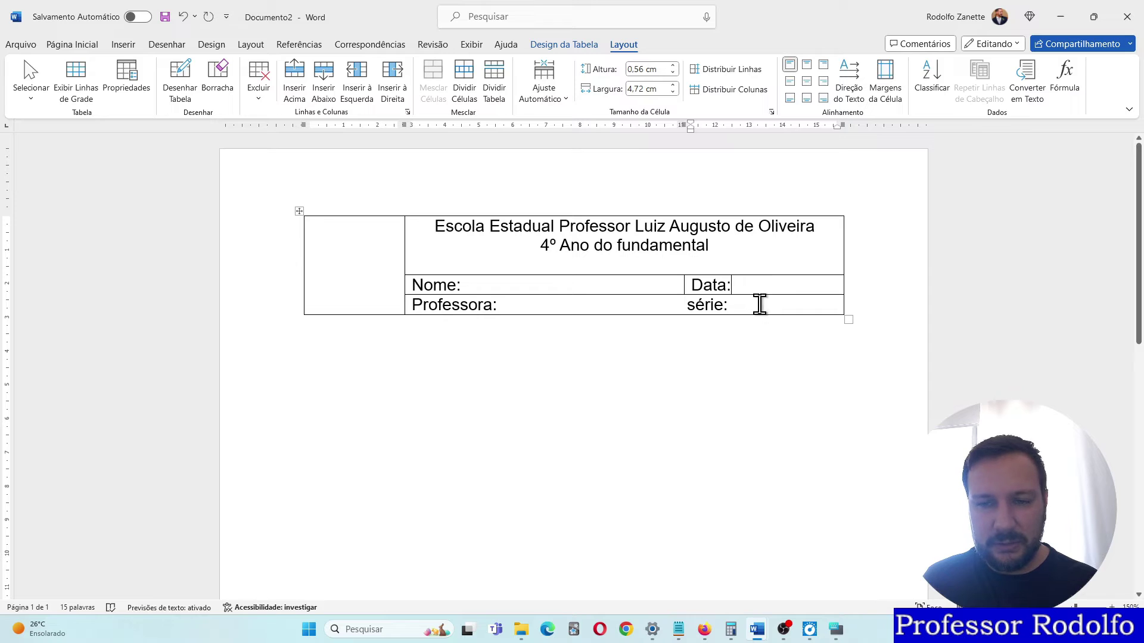
left_click(836, 629)
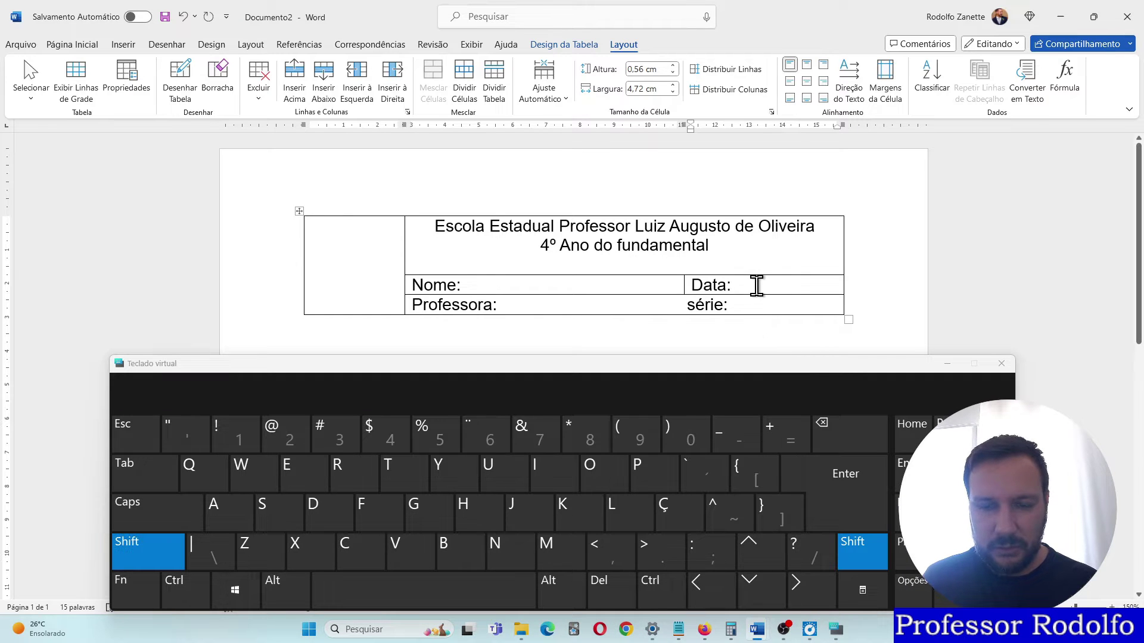
type("___")
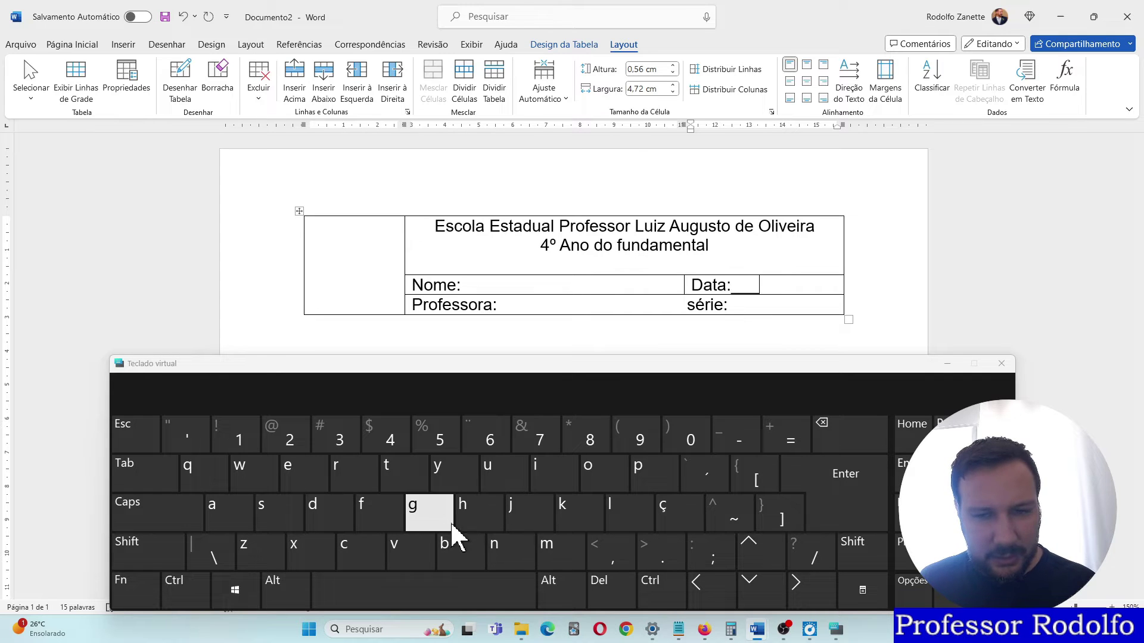
left_click(813, 561)
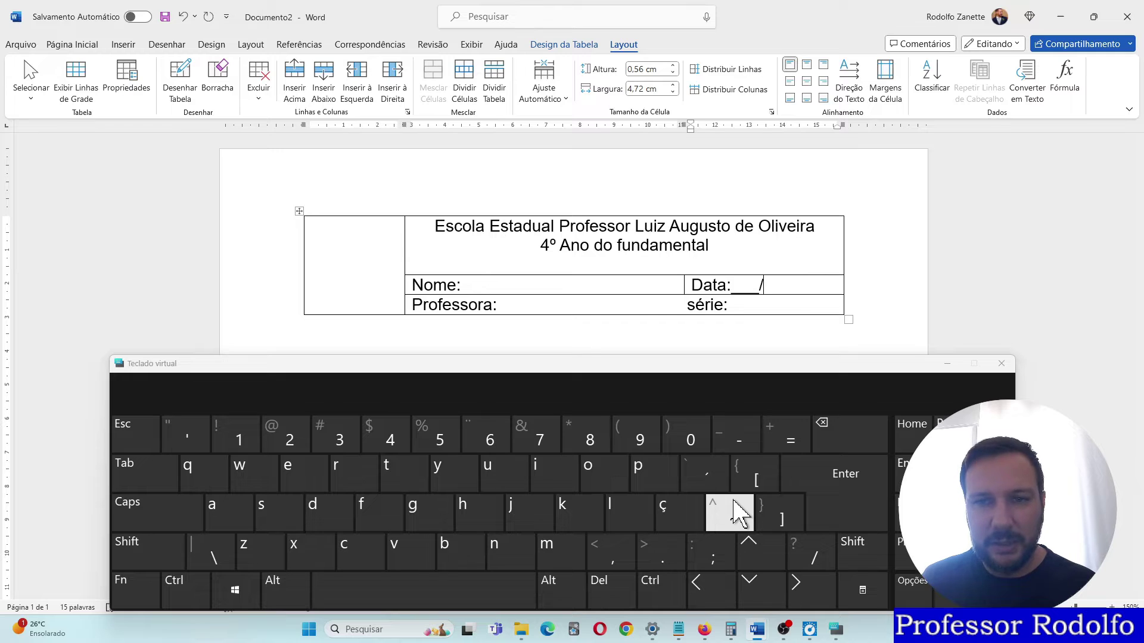
key("shift")
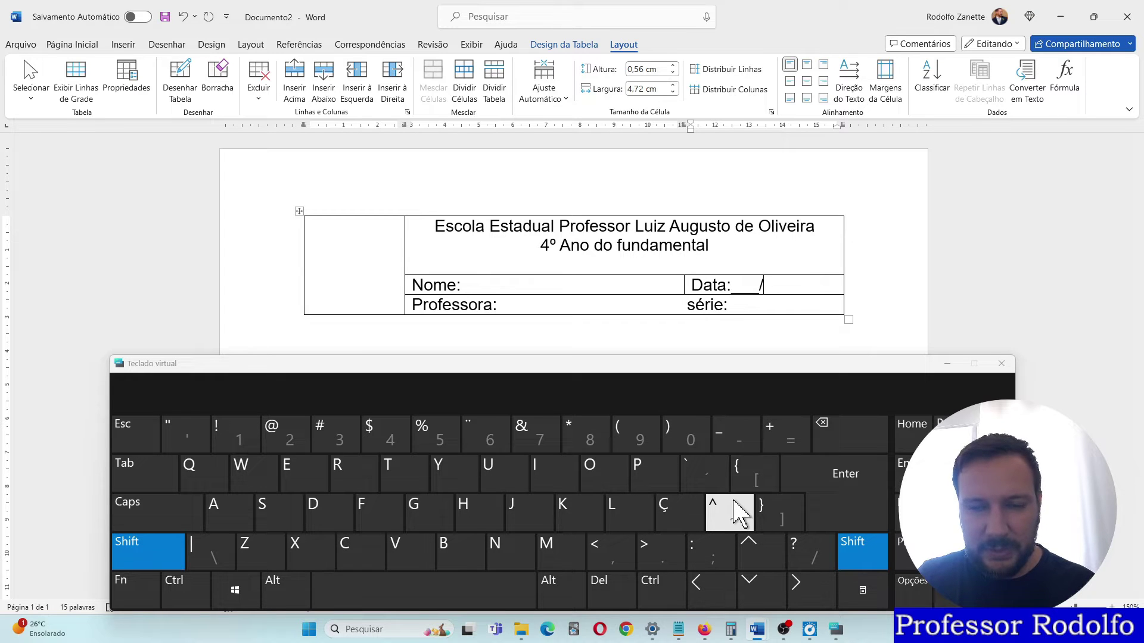
left_click(740, 514)
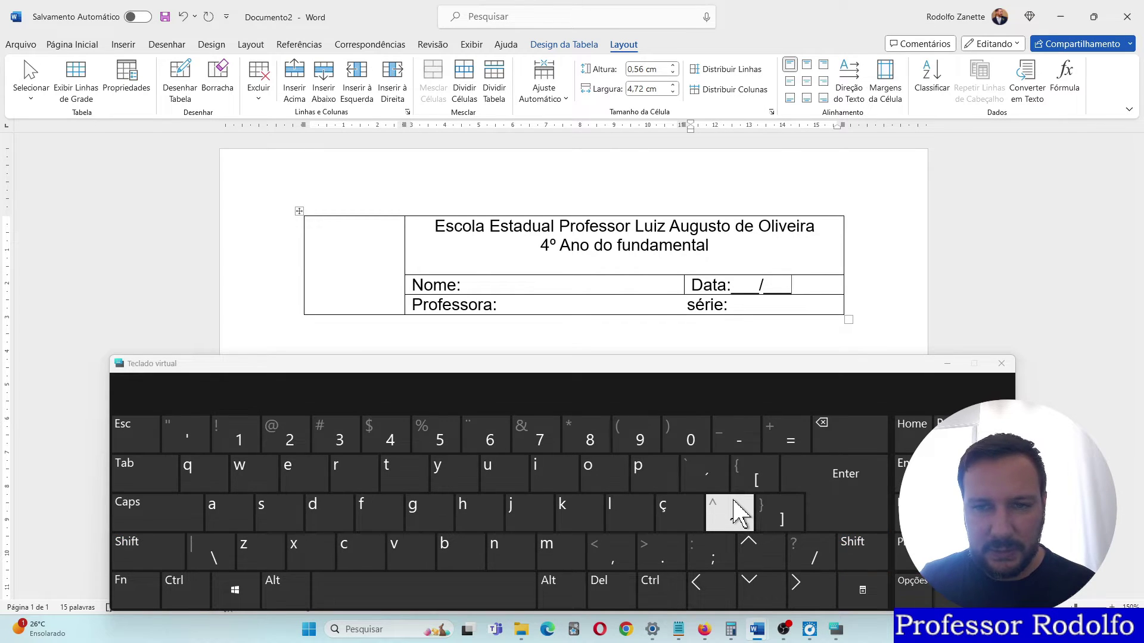
left_click(807, 548)
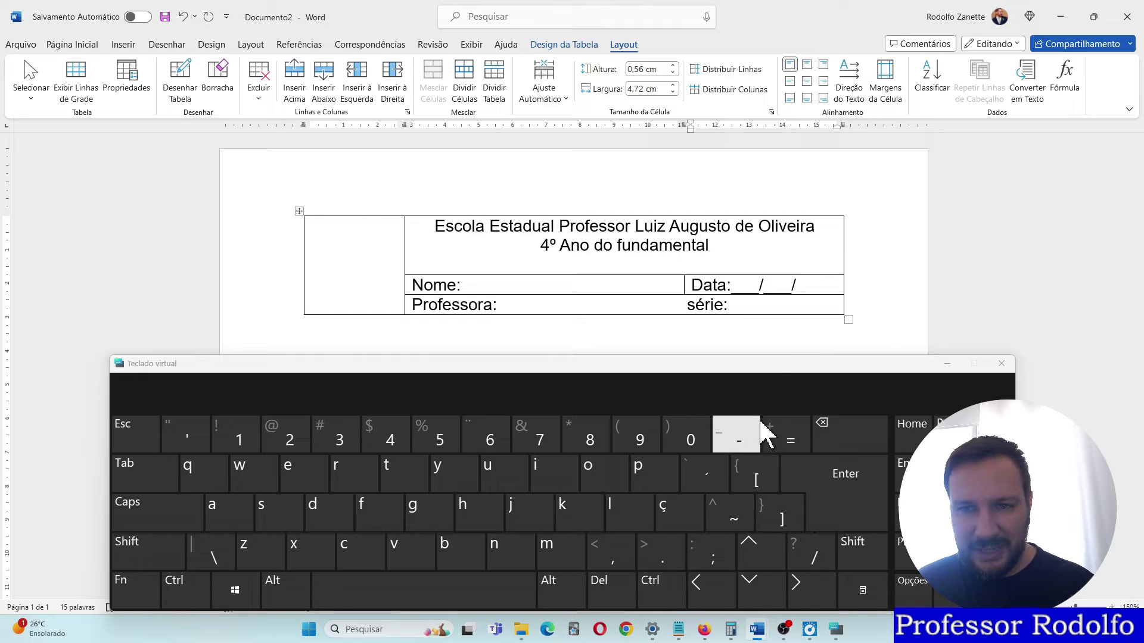
left_click(946, 365)
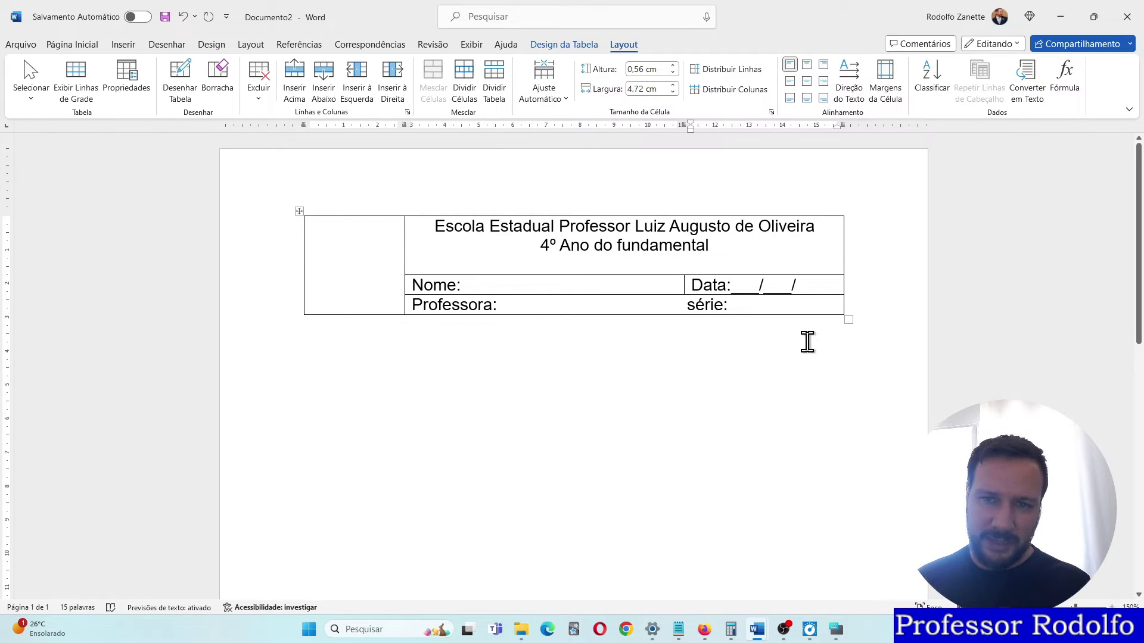
Turn on underlining and add the year "2024" at the end of the date blanks in the Data cell.
left_click(68, 47)
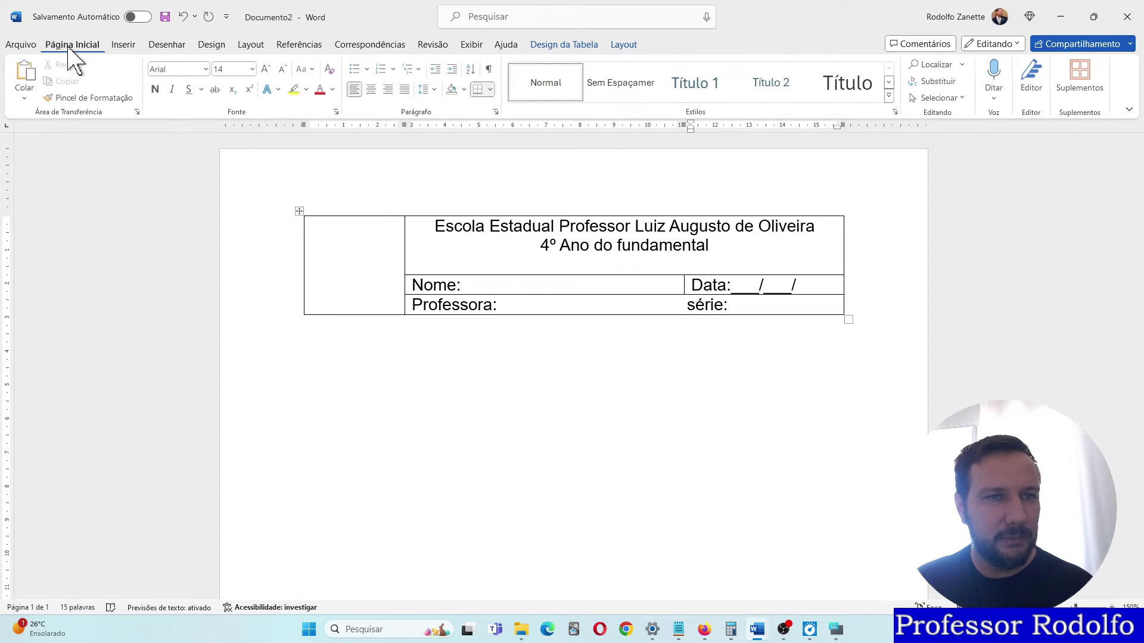
left_click(189, 90)
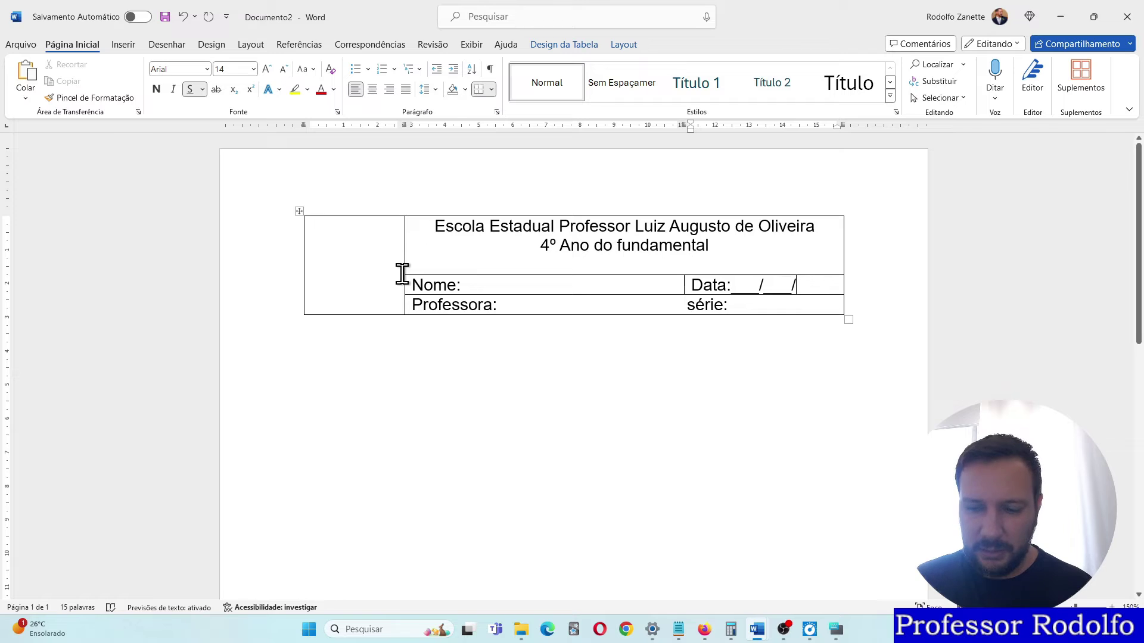
type("2024")
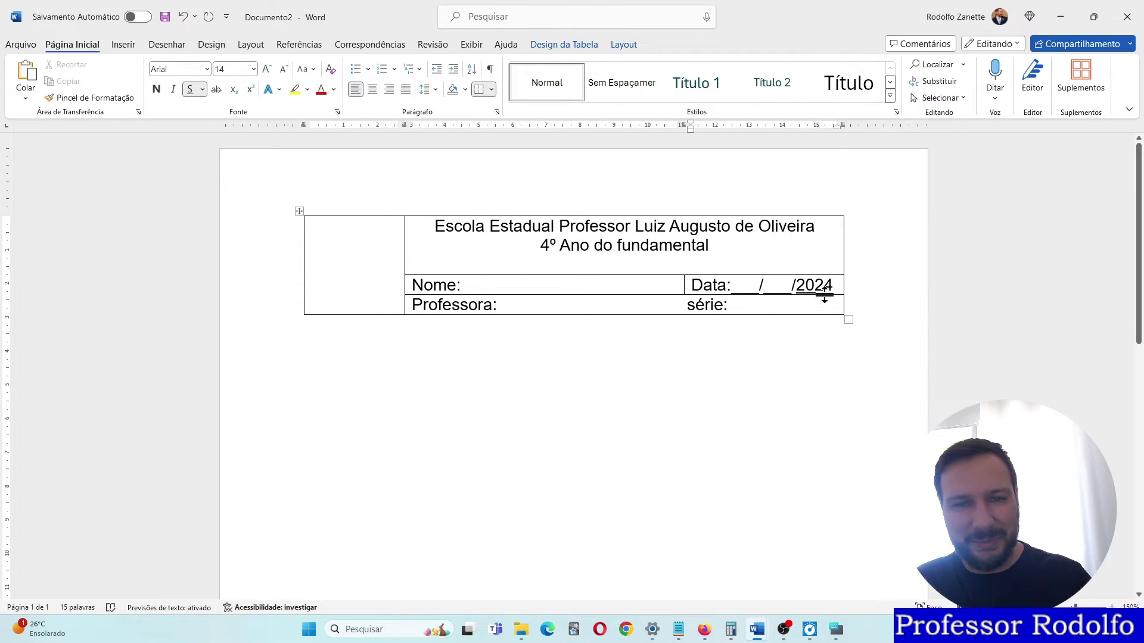
left_click(601, 406)
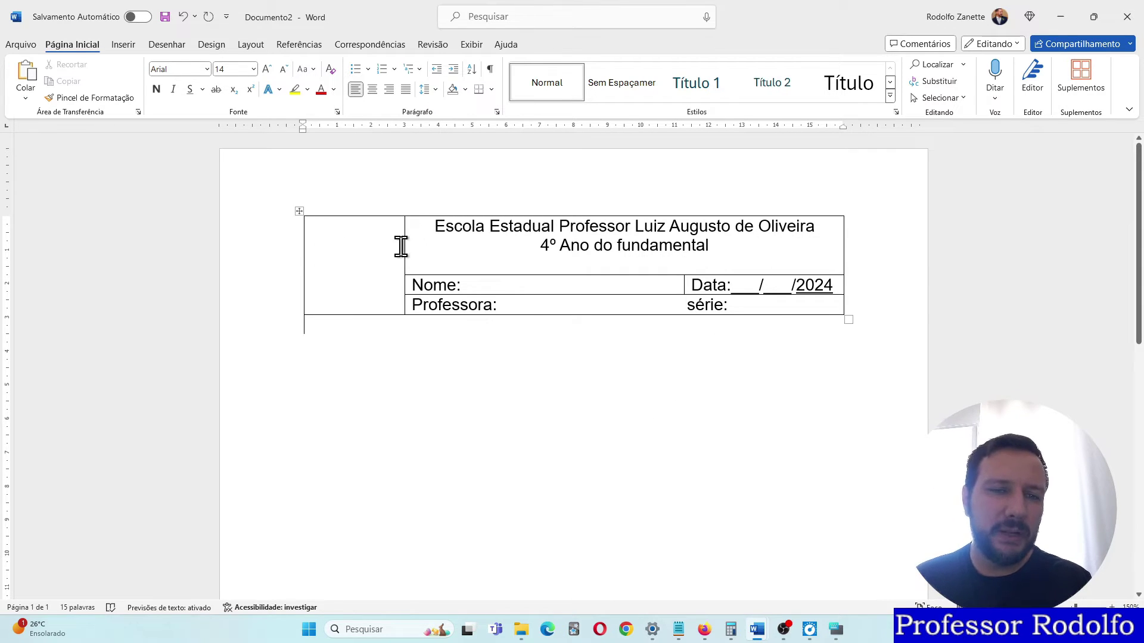
left_click(836, 629)
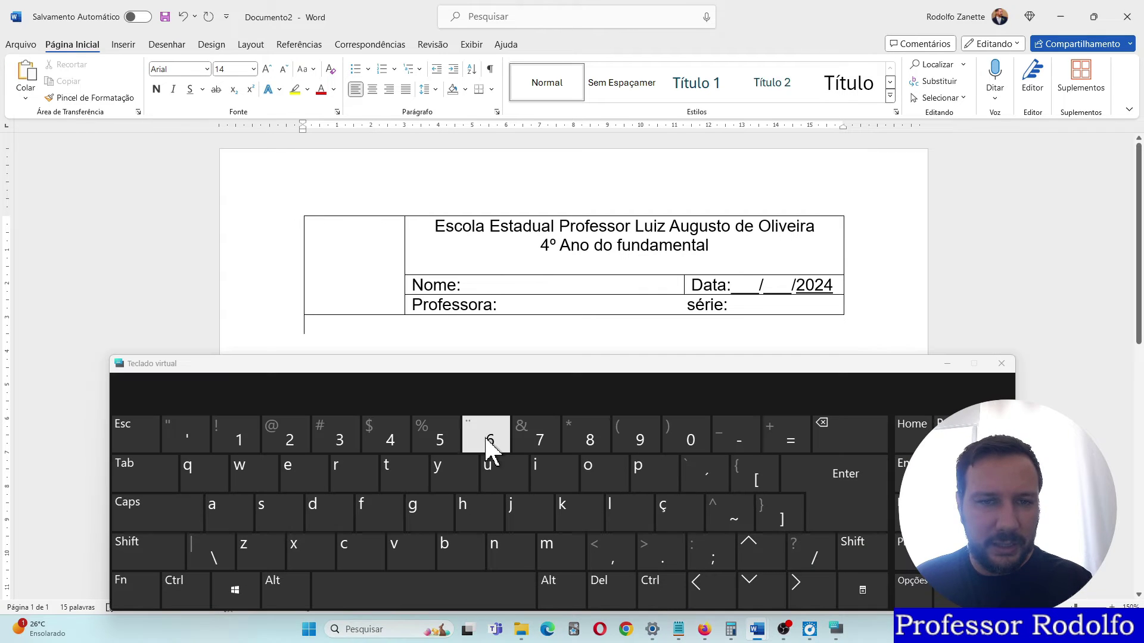
left_click(953, 363)
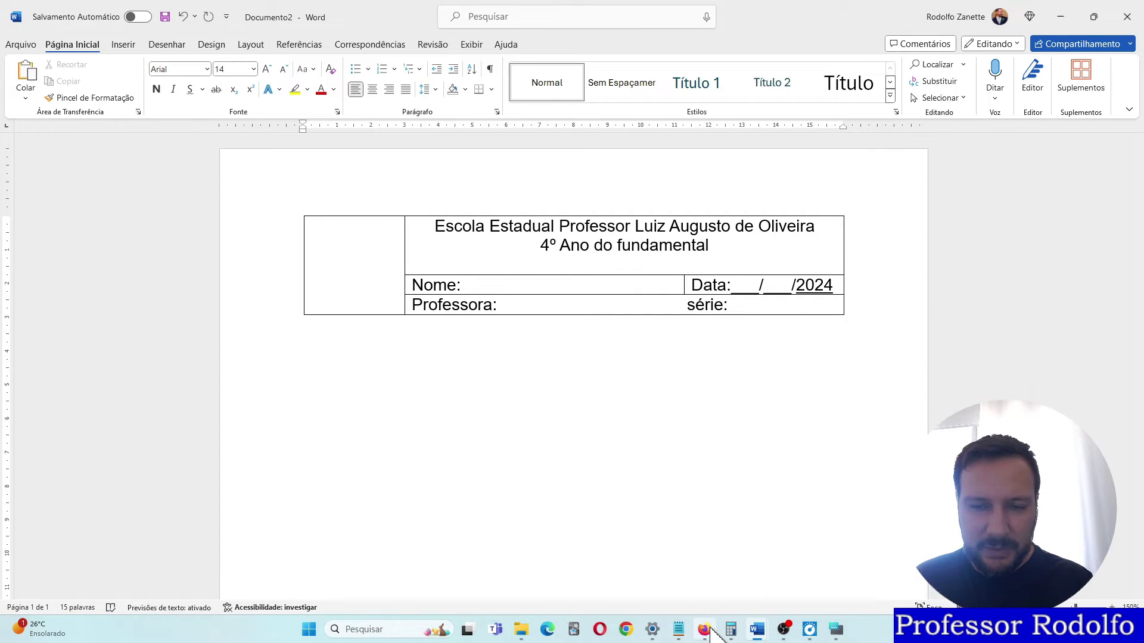
Switch to Chrome with a personal profile and search Google for "logo escola professor augusto de oliveira".
left_click(626, 630)
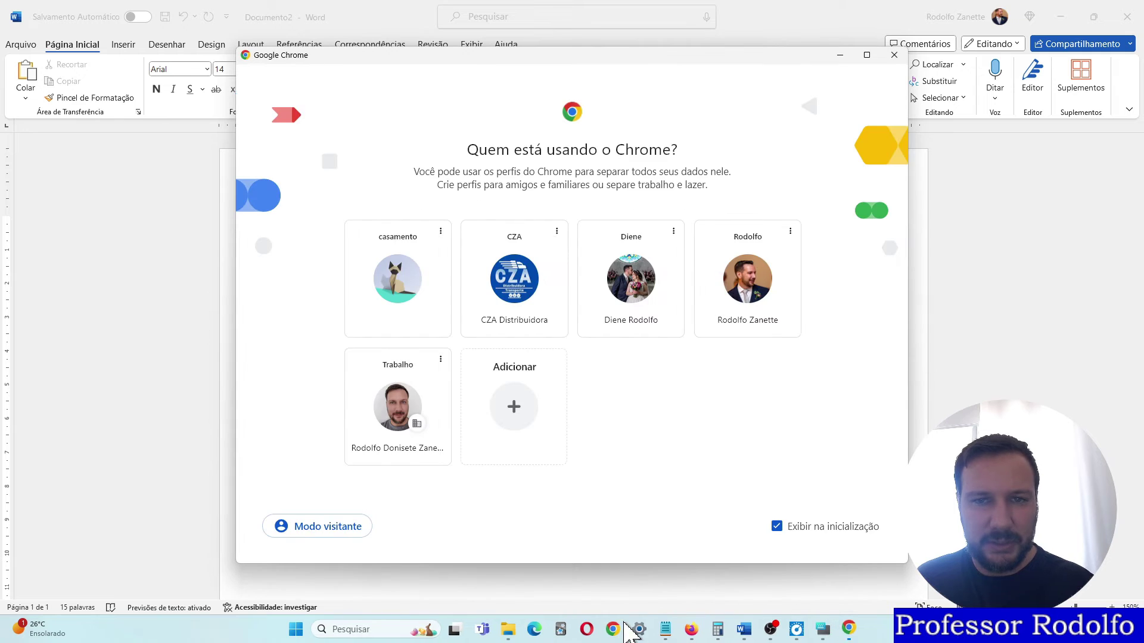
left_click(732, 311)
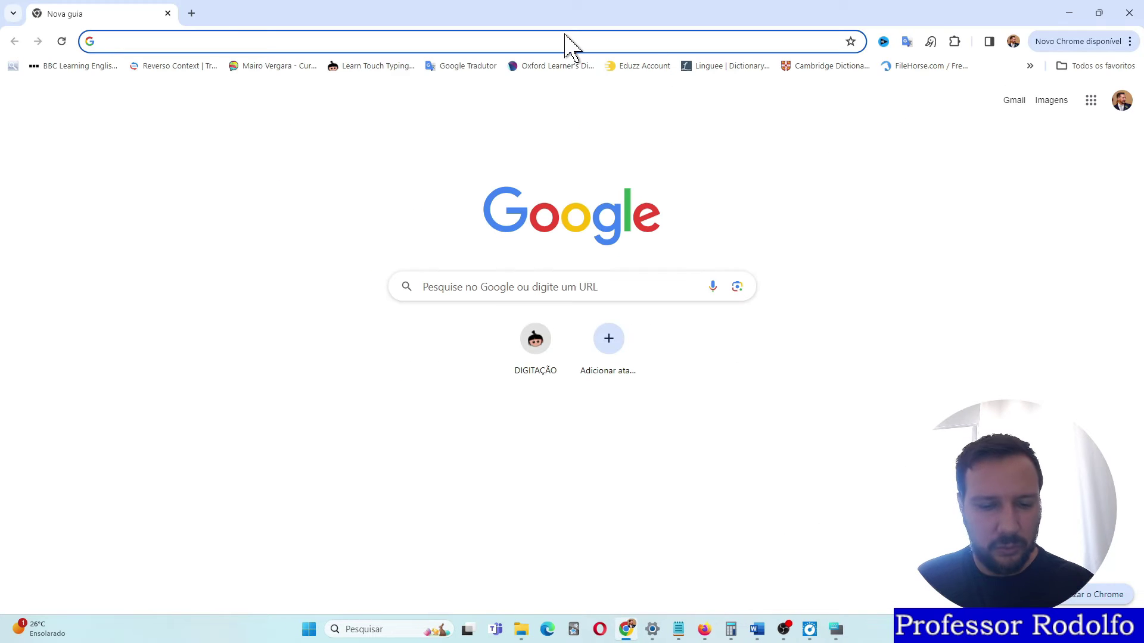
type("logo")
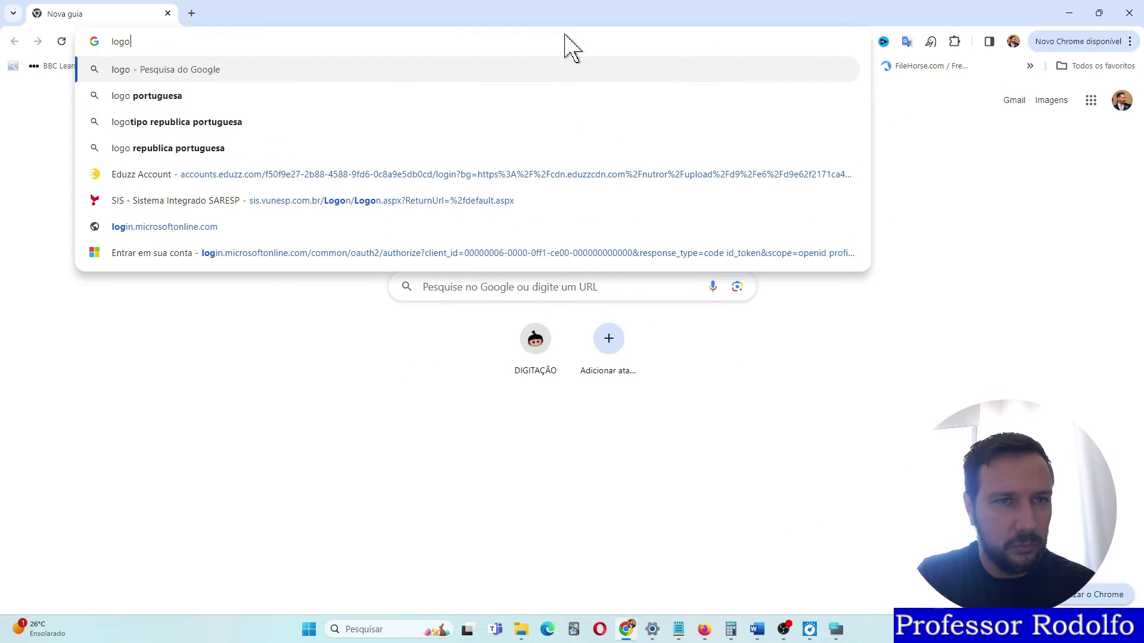
type(" escola professora")
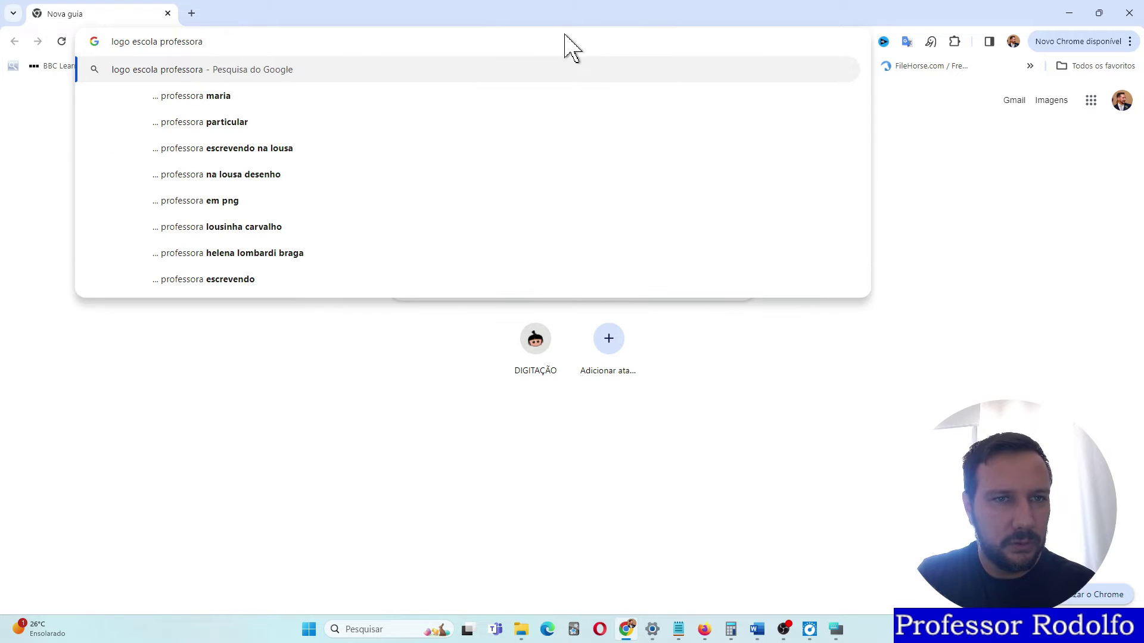
key("BackSpace")
type("au")
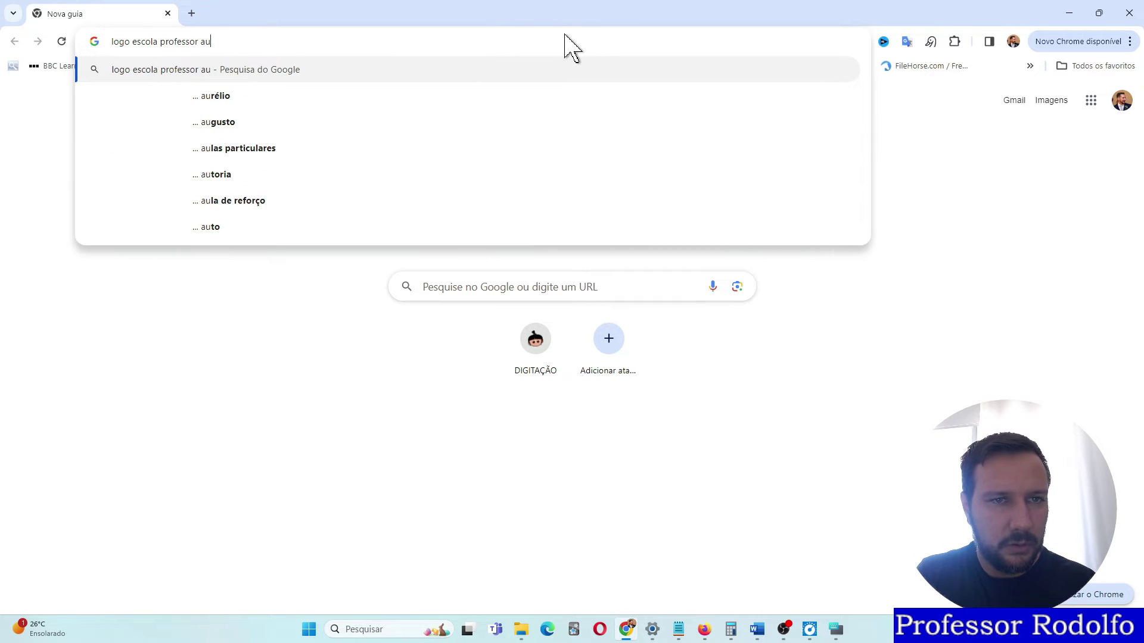
type("gusto de oliv")
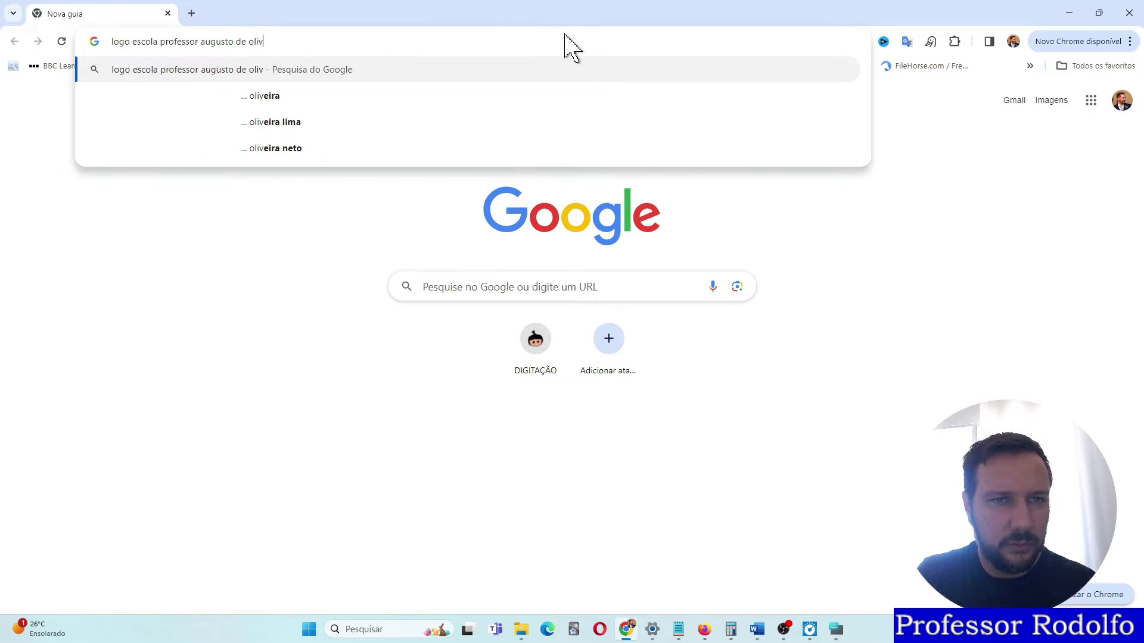
type("eira")
key("Return")
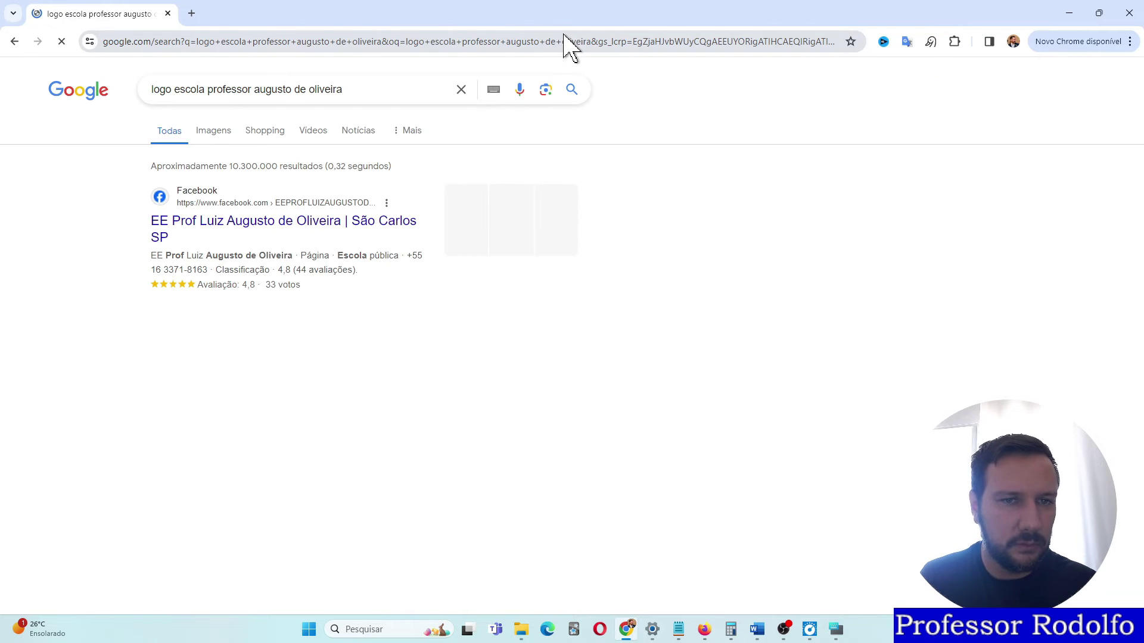
Show the image results, enlarge the red parrot mascot of EE Prof Luiz Augusto de Oliveira, and copy that image.
left_click(213, 131)
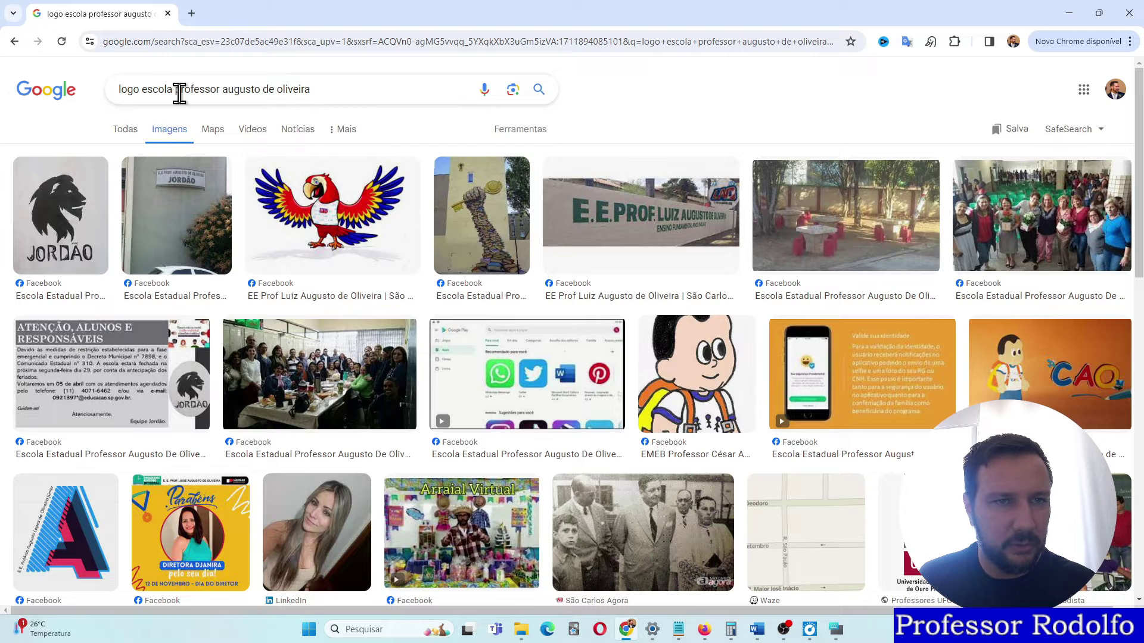
left_click(305, 238)
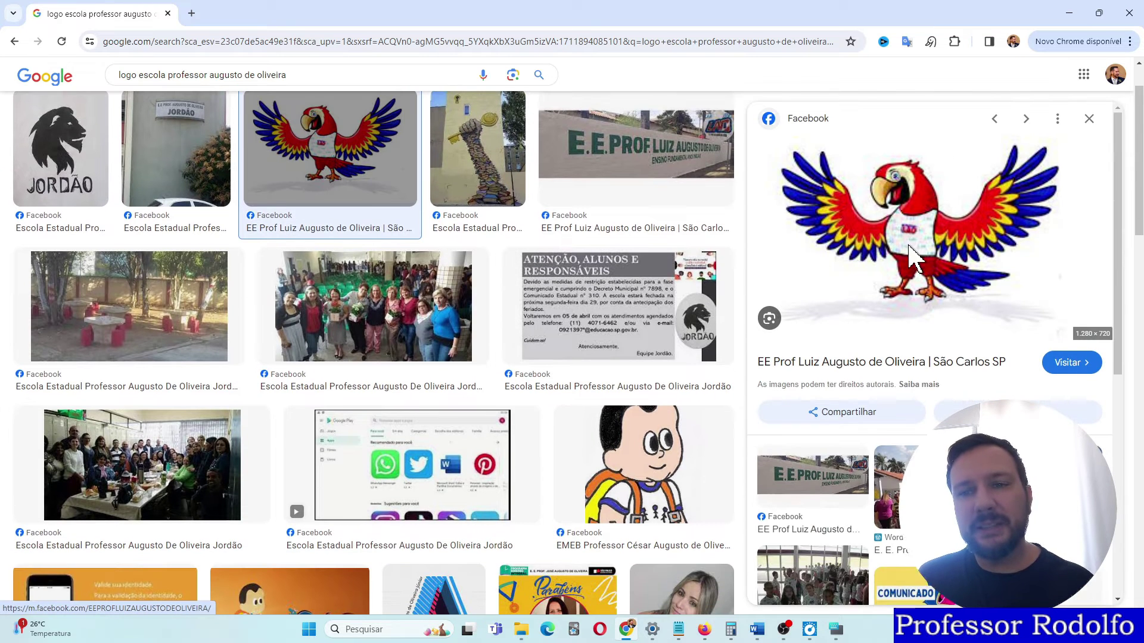
right_click(867, 218)
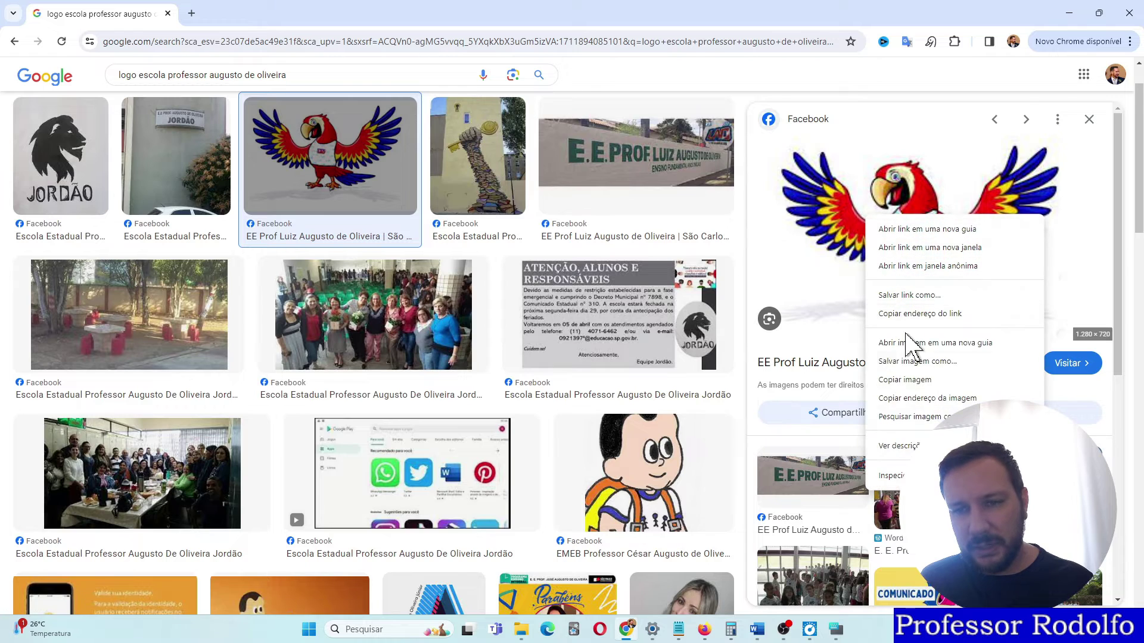
left_click(910, 382)
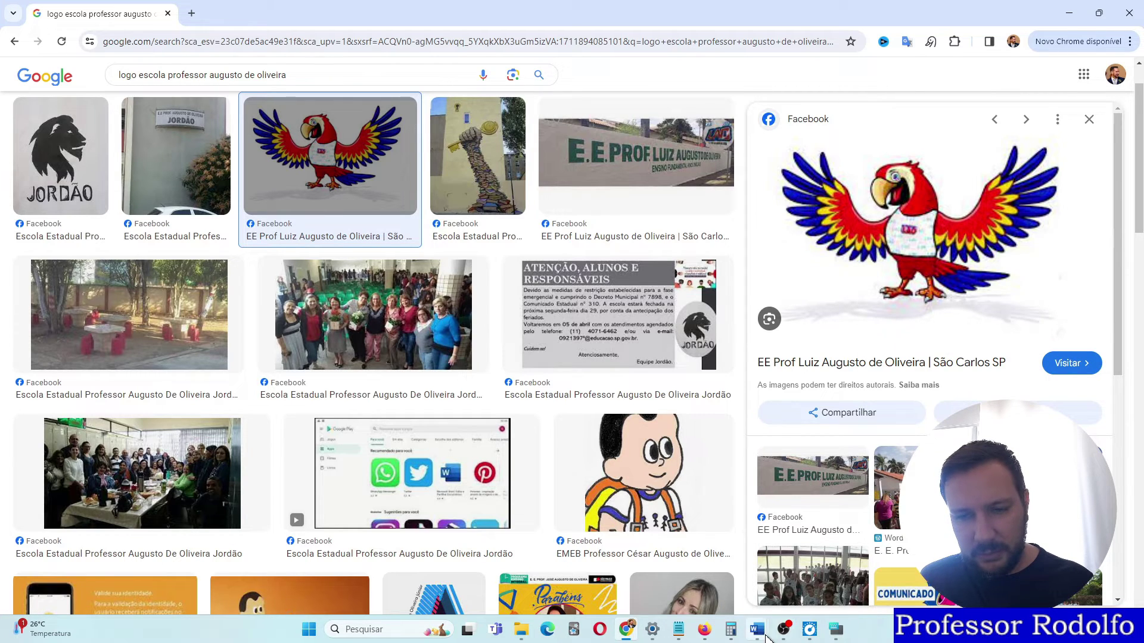
Switch to the unsaved Word document Documento2 containing the new exam header table.
mouse_move(761, 639)
left_click(757, 569)
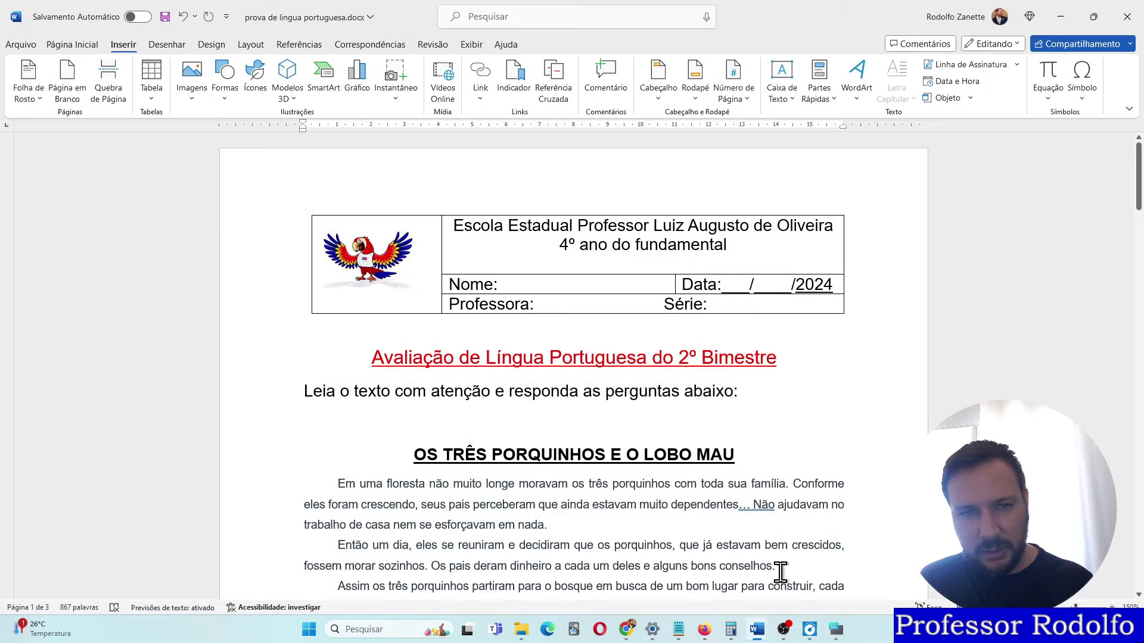
left_click(868, 575)
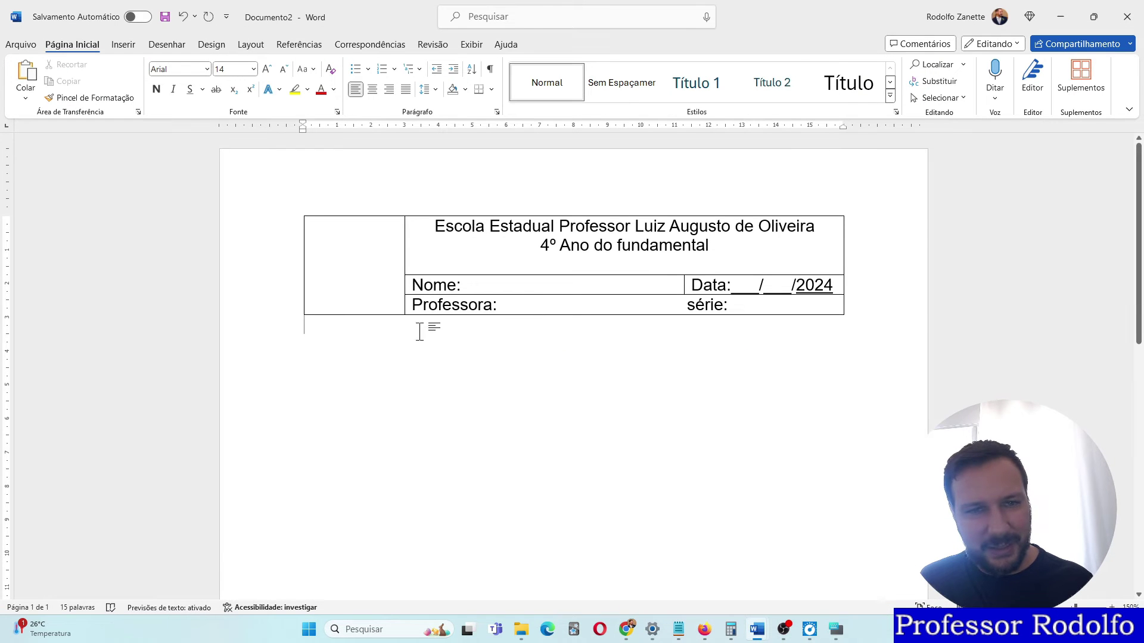
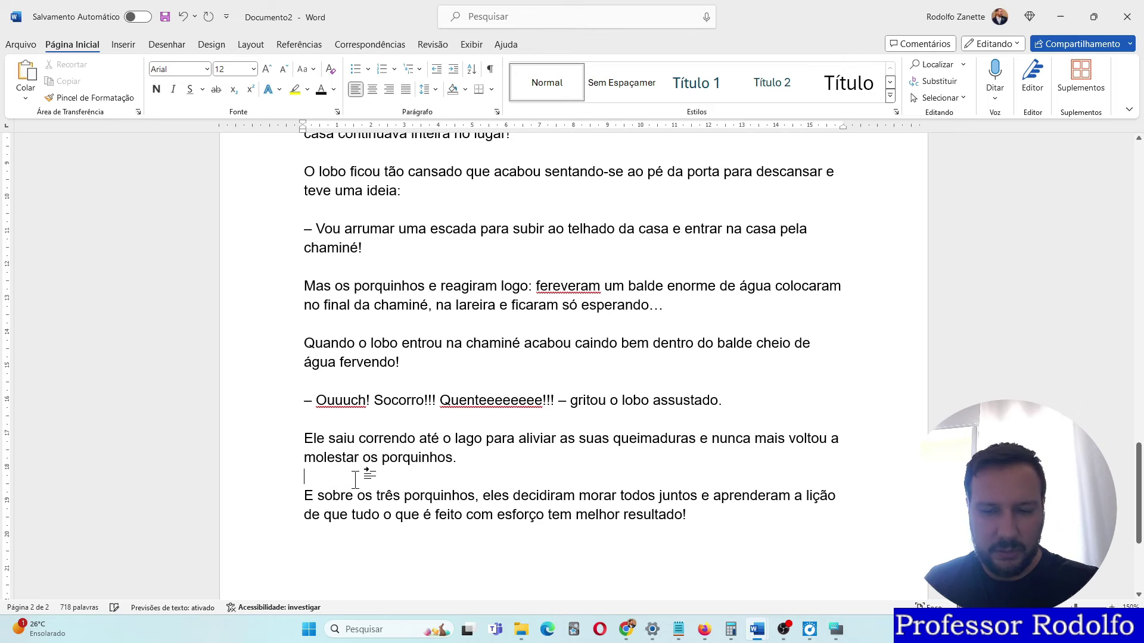
Remove the blank lines between the story's closing paragraphs, from "Como os três porquinhos não abriram" to the final paragraph.
key("BackSpace")
left_click(365, 418)
key("BackSpace")
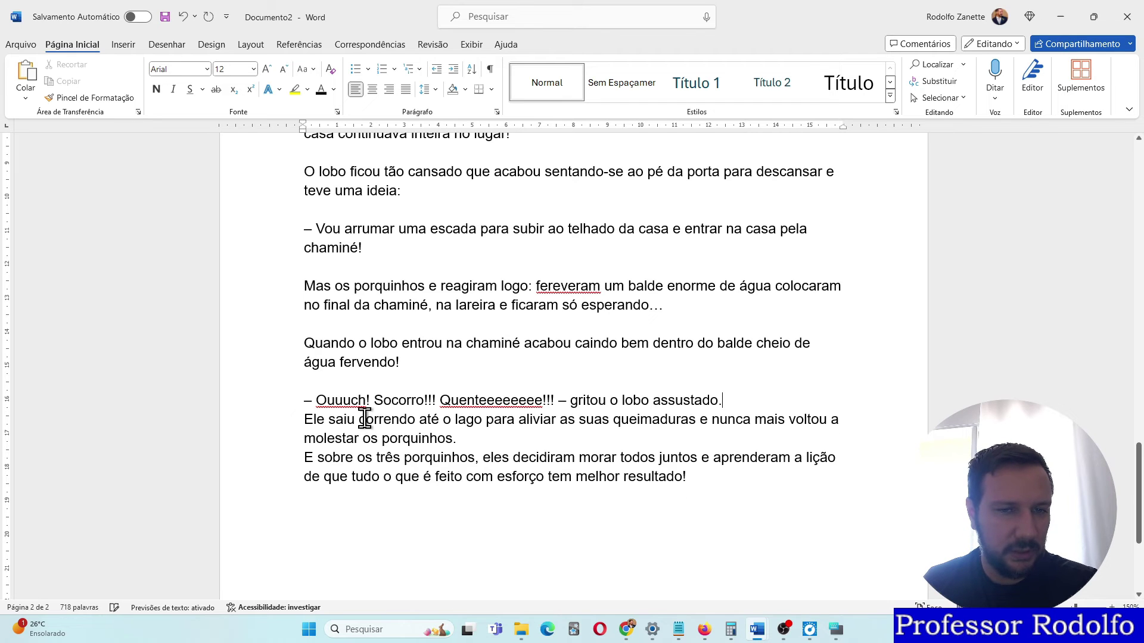
key("BackSpace")
left_click(378, 325)
key("BackSpace")
left_click(378, 271)
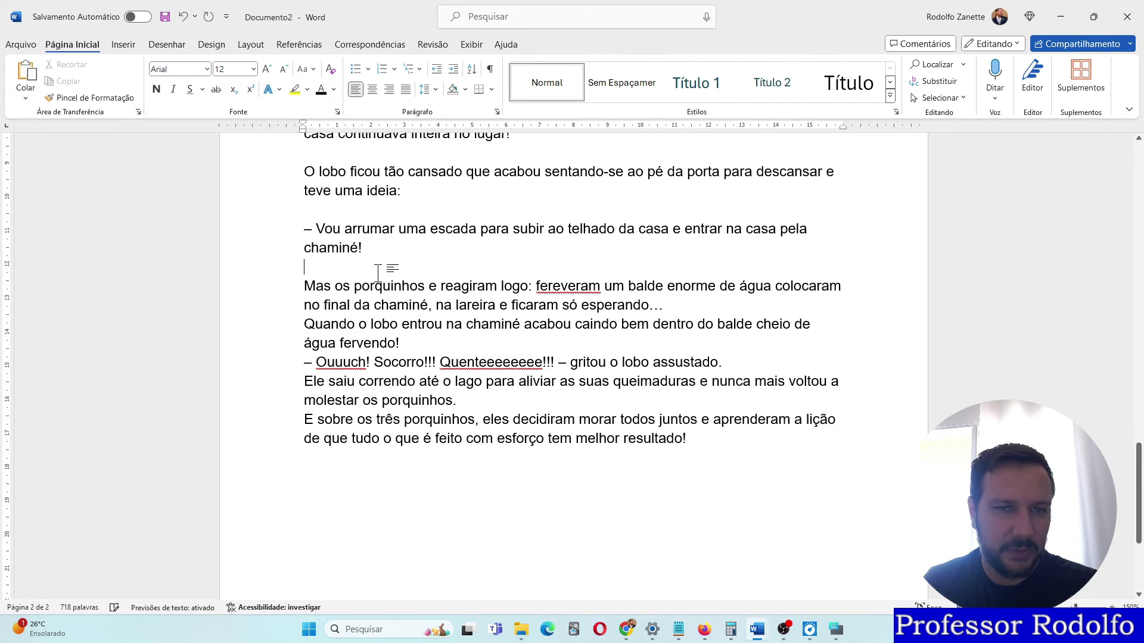
key("BackSpace")
left_click(370, 212)
key("BackSpace")
scroll(370, 238, "up", 2)
left_click(370, 245)
key("BackSpace")
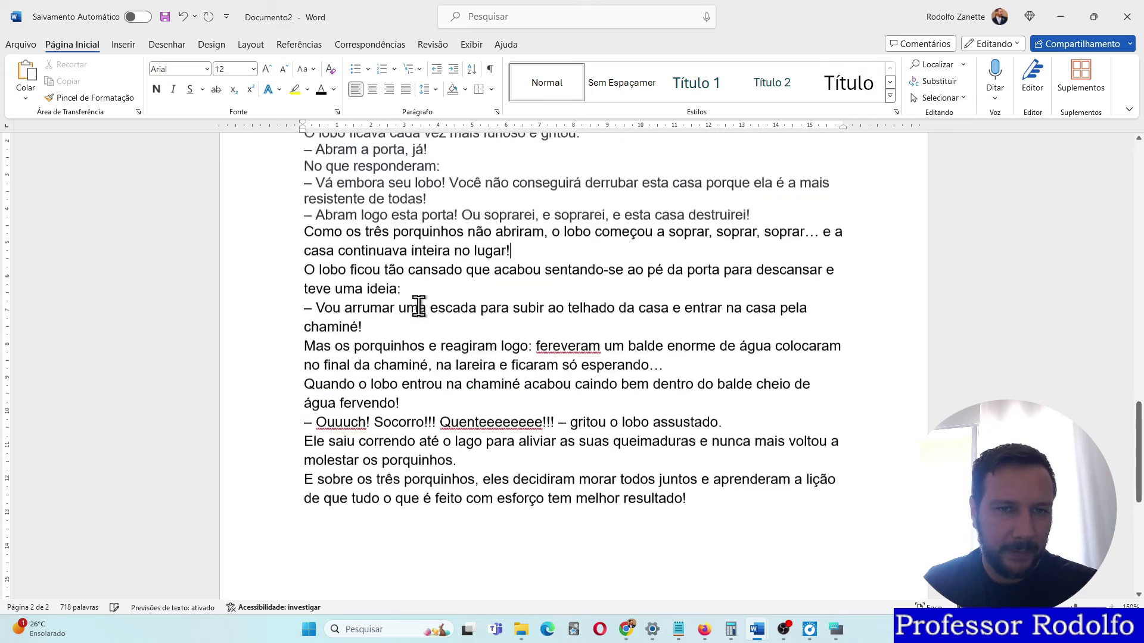
Justify the whole story text, from "Em uma floresta" to "melhor resultado!".
scroll(417, 345, "up", 5)
scroll(438, 377, "down", 7)
scroll(453, 366, "up", 2)
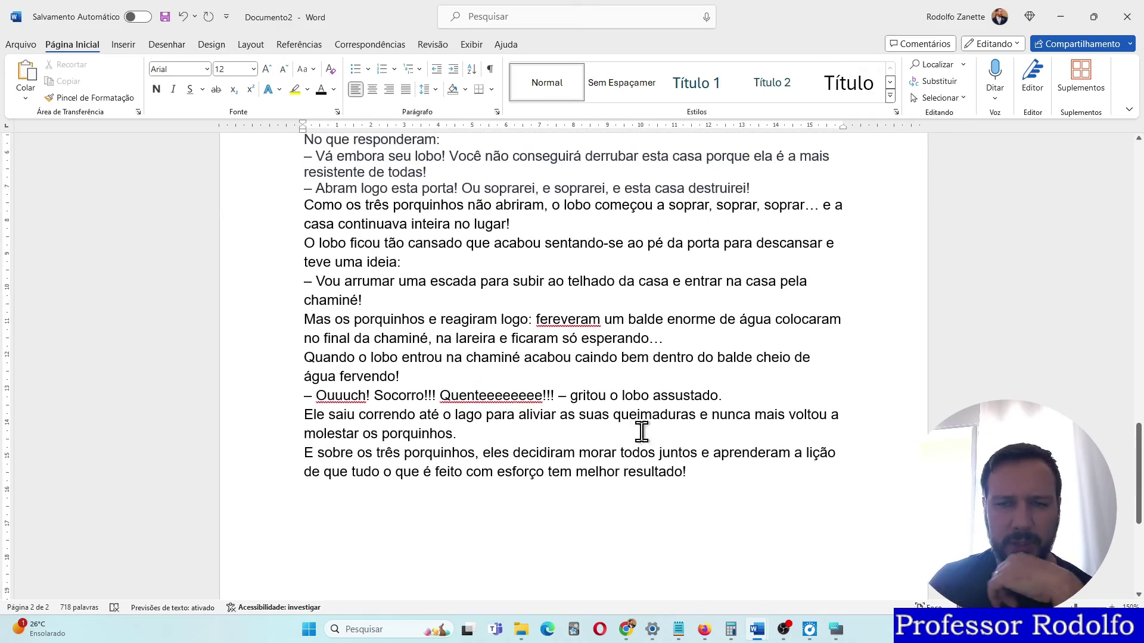
left_click_drag(685, 471, 305, 233)
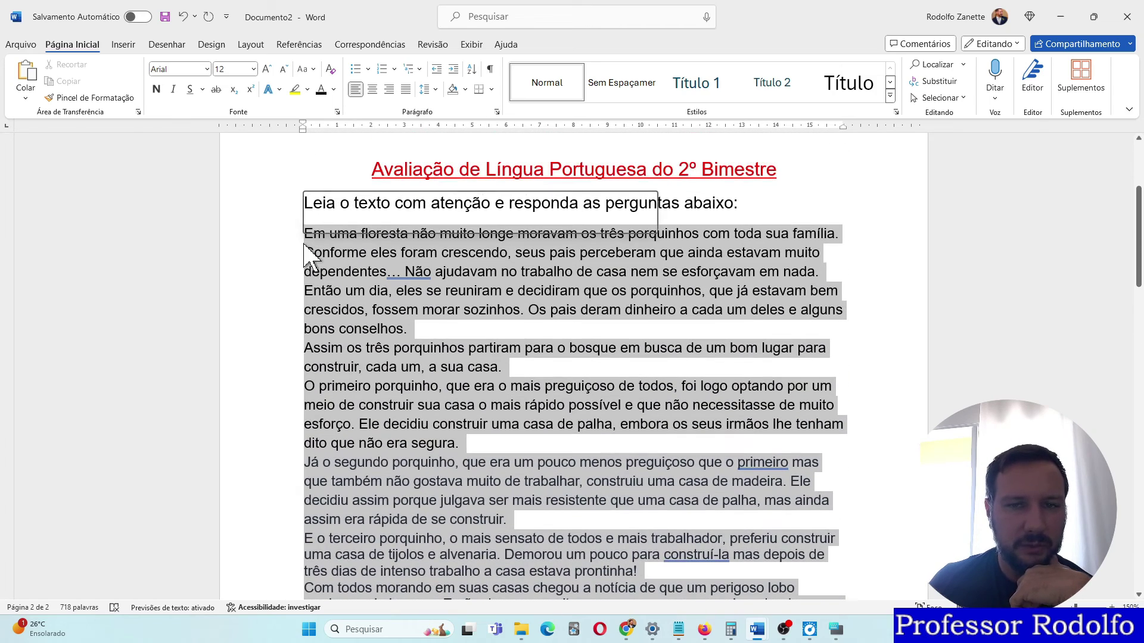
left_click(405, 88)
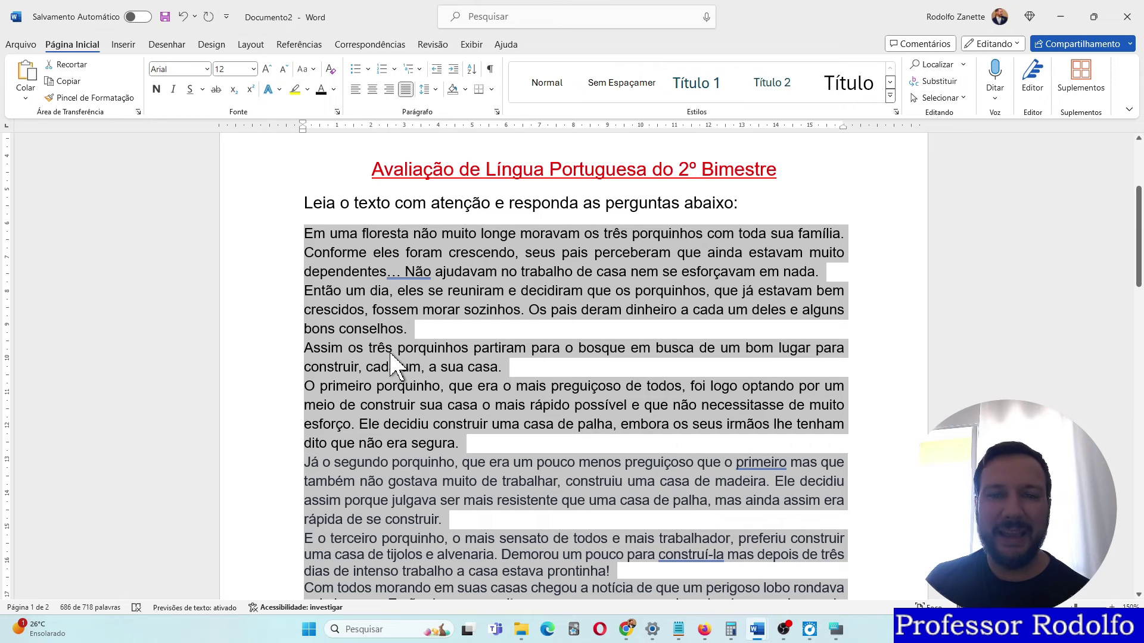
Try a 1 cm first-line indent on the selected story paragraphs, check it through the text, and undo it.
scroll(324, 207, "up", 4)
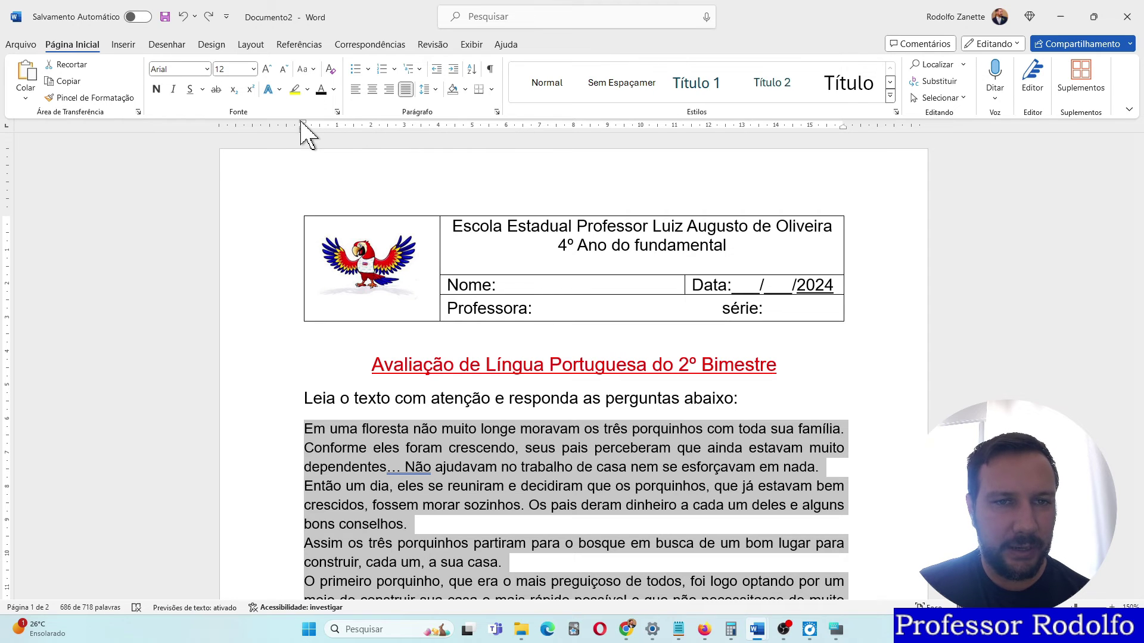
left_click_drag(303, 125, 337, 125)
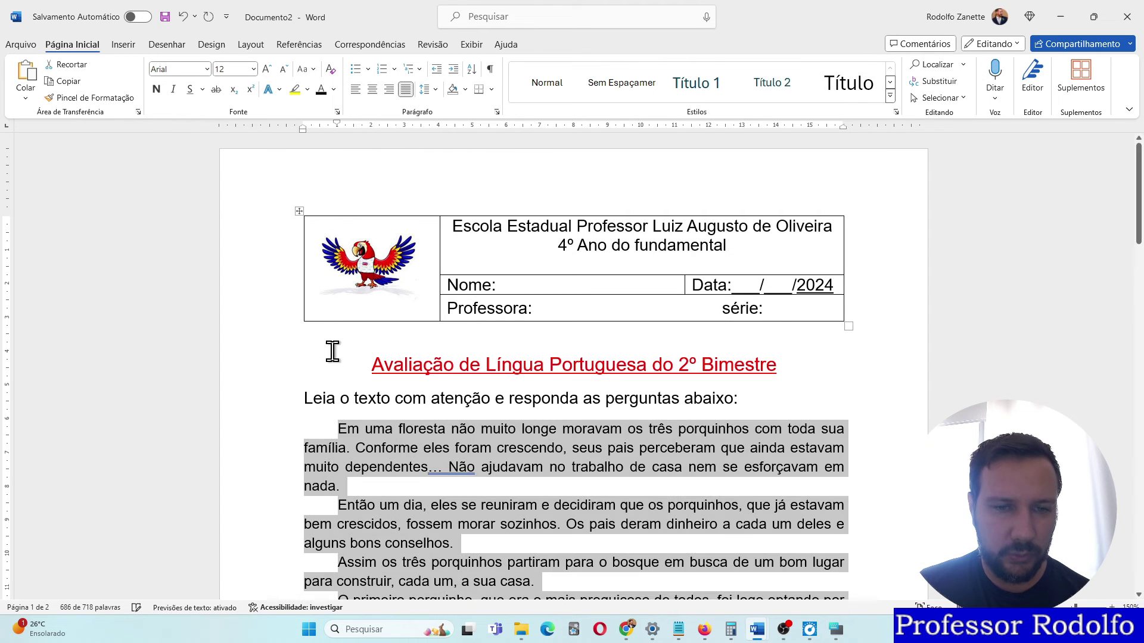
scroll(333, 352, "down", 15)
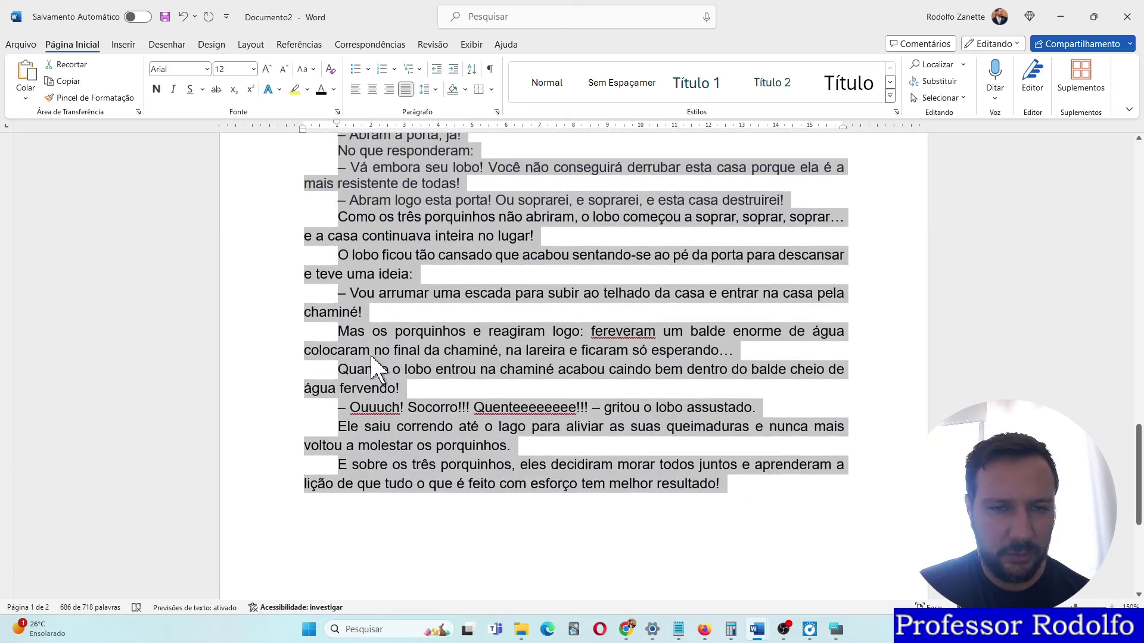
scroll(371, 363, "up", 10)
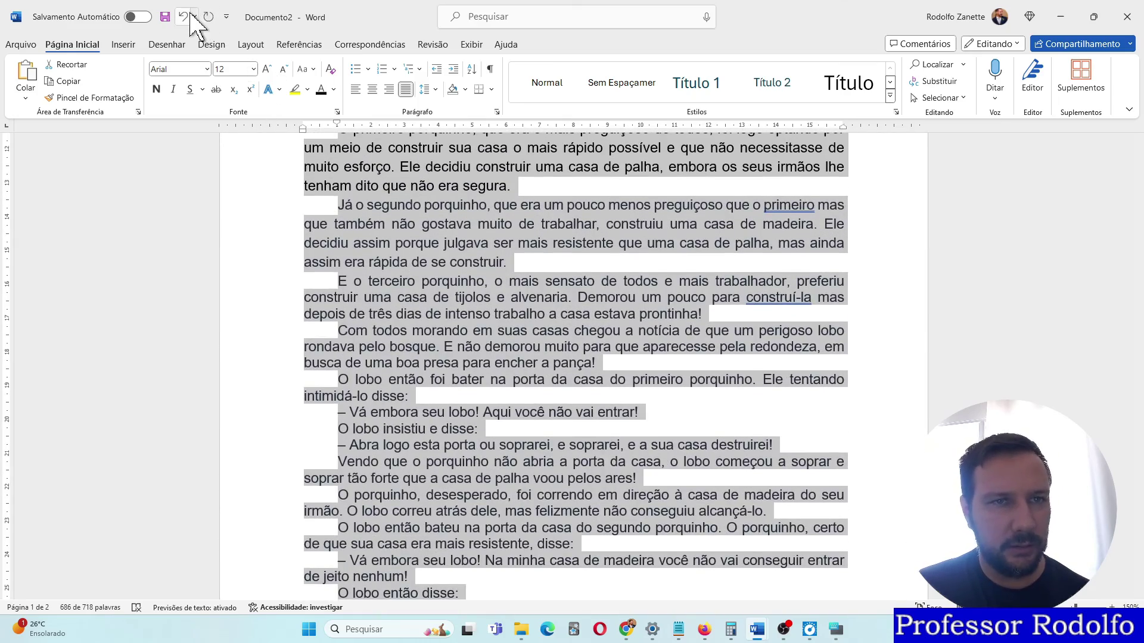
left_click(183, 17)
scroll(405, 221, "up", 6)
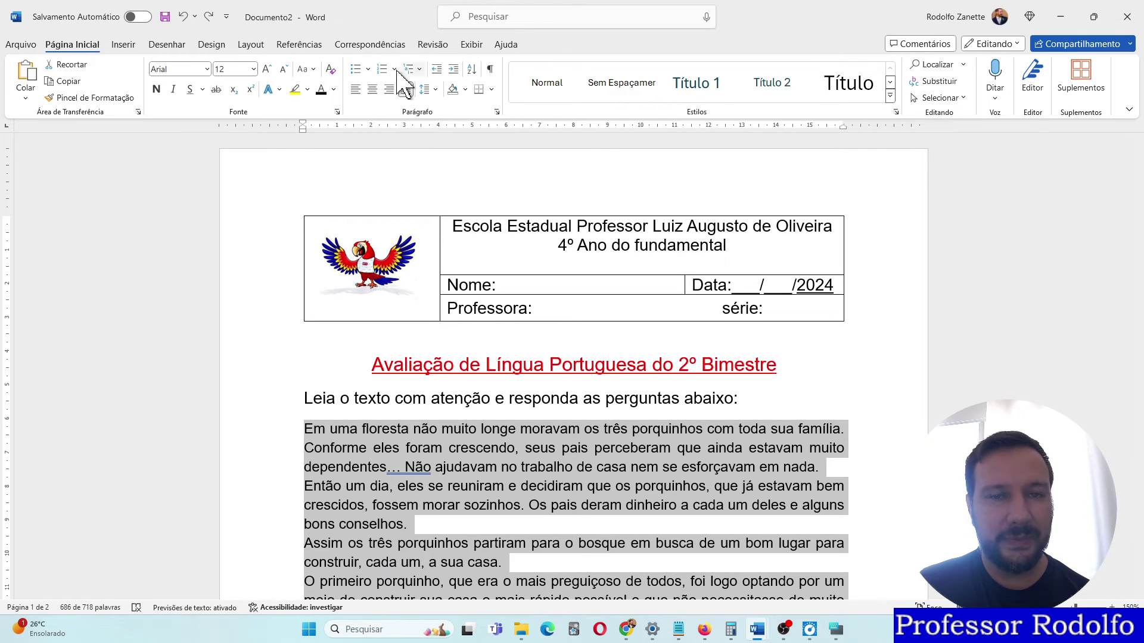
Open the paragraph settings for the selected story text and set the right indent to 1 cm.
left_click(496, 112)
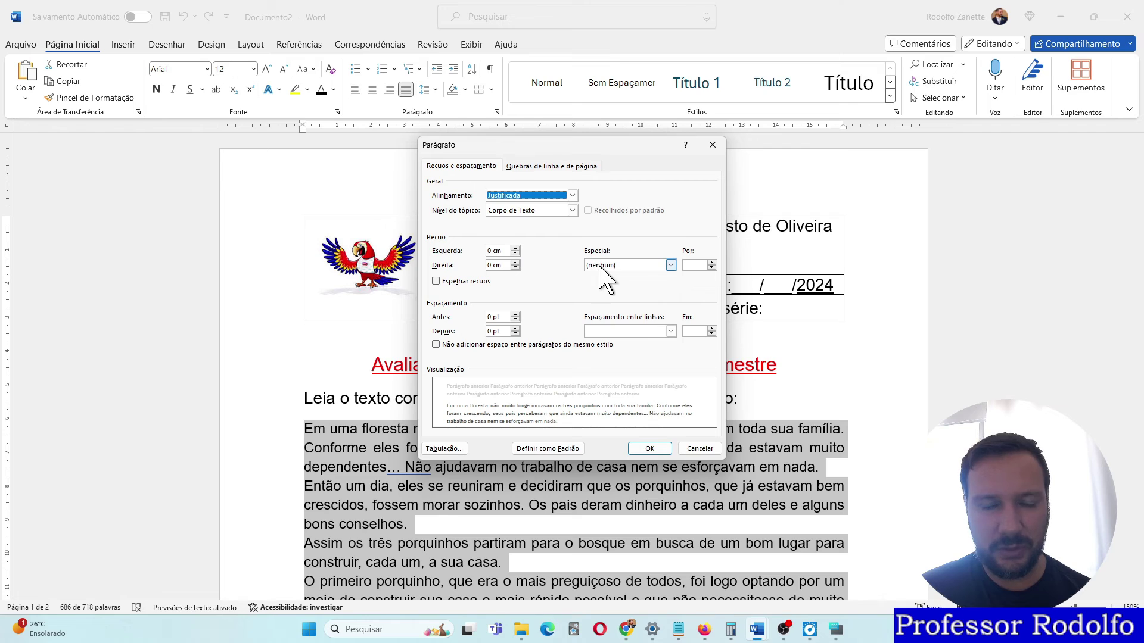
left_click(515, 263)
left_click(515, 262)
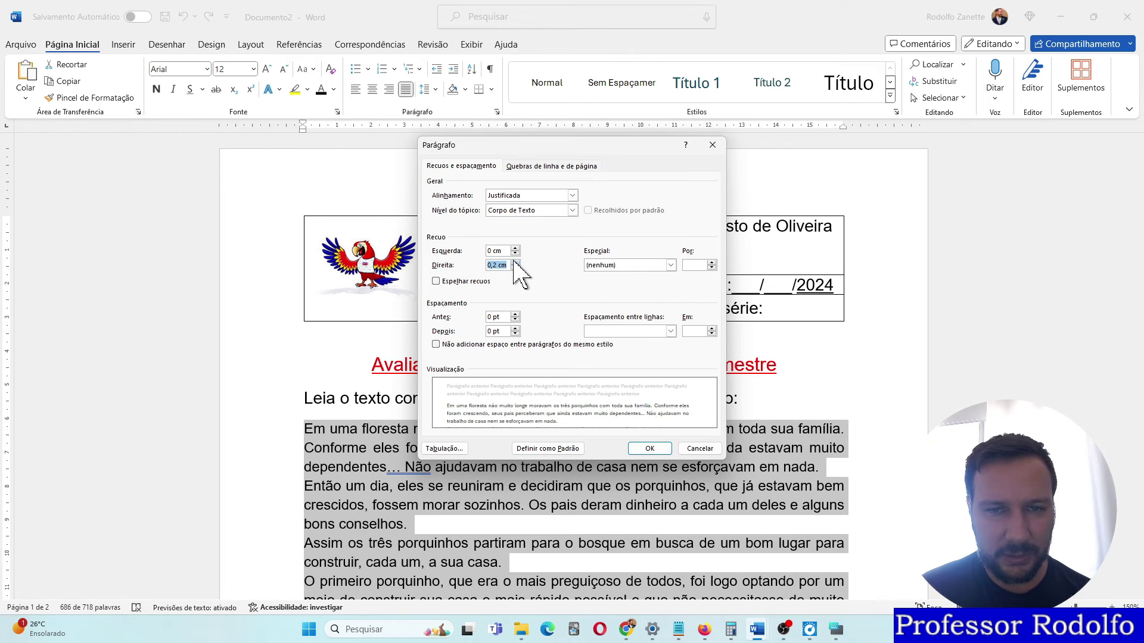
left_click(516, 263)
left_click(515, 263)
left_click(515, 263)
left_click(515, 262)
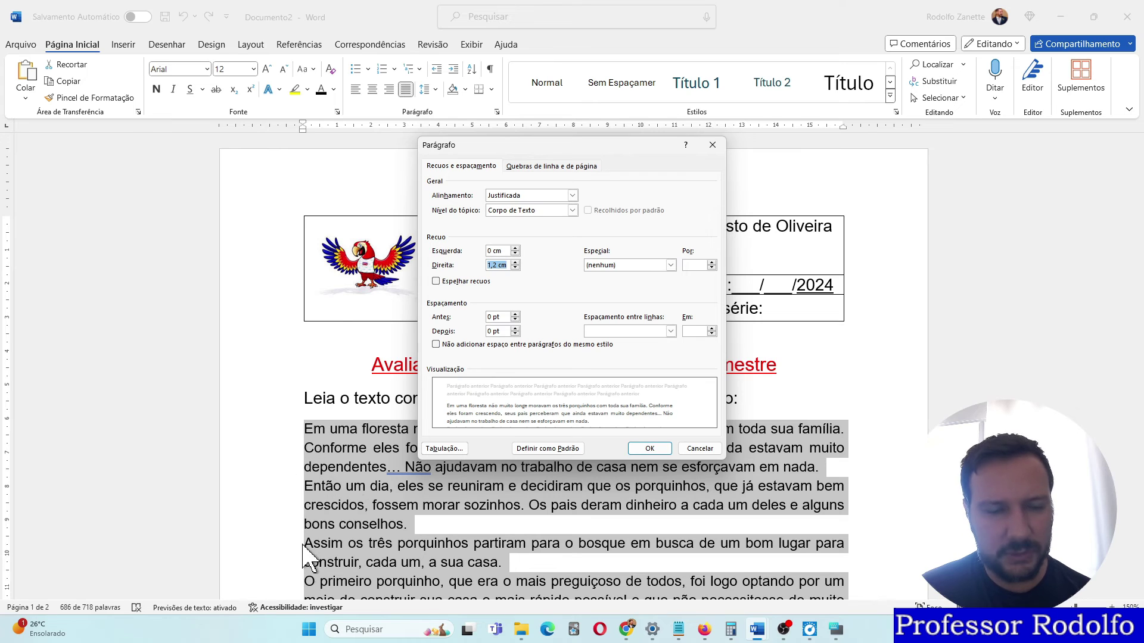
left_click(516, 267)
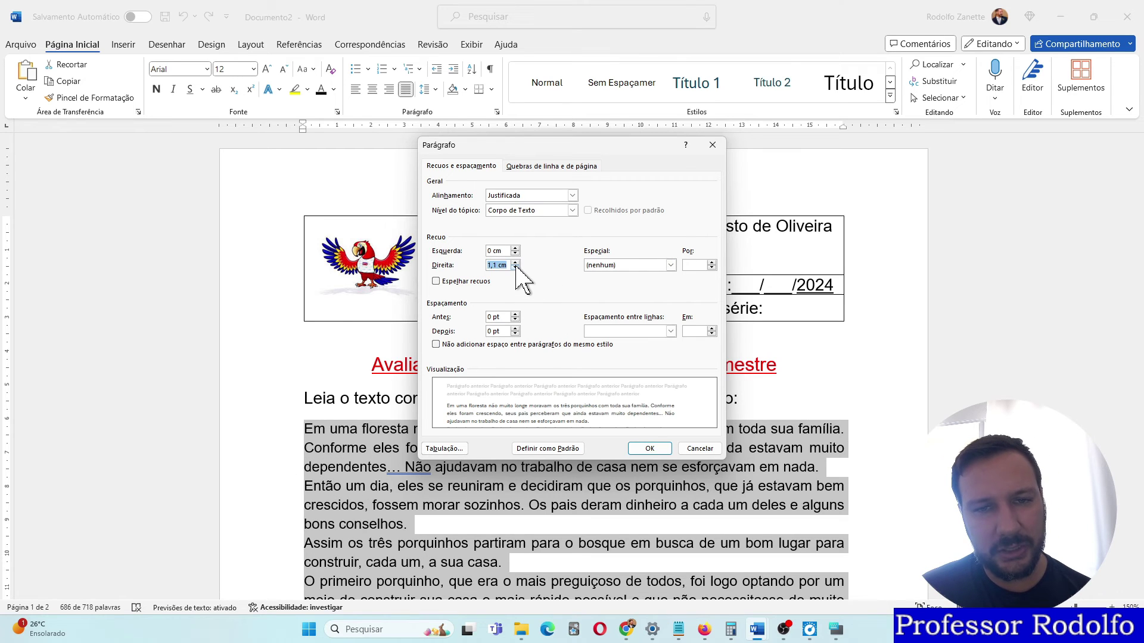
left_click(515, 268)
left_click(516, 267)
left_click(516, 267)
left_click(515, 268)
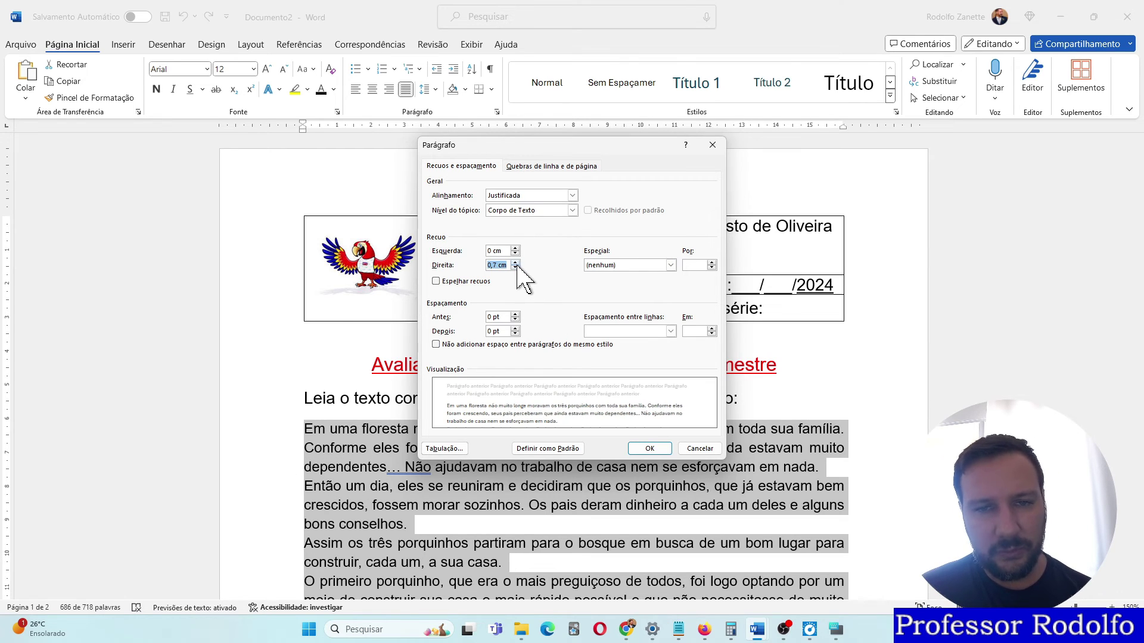
left_click(516, 264)
left_click(516, 263)
left_click(516, 264)
left_click(515, 263)
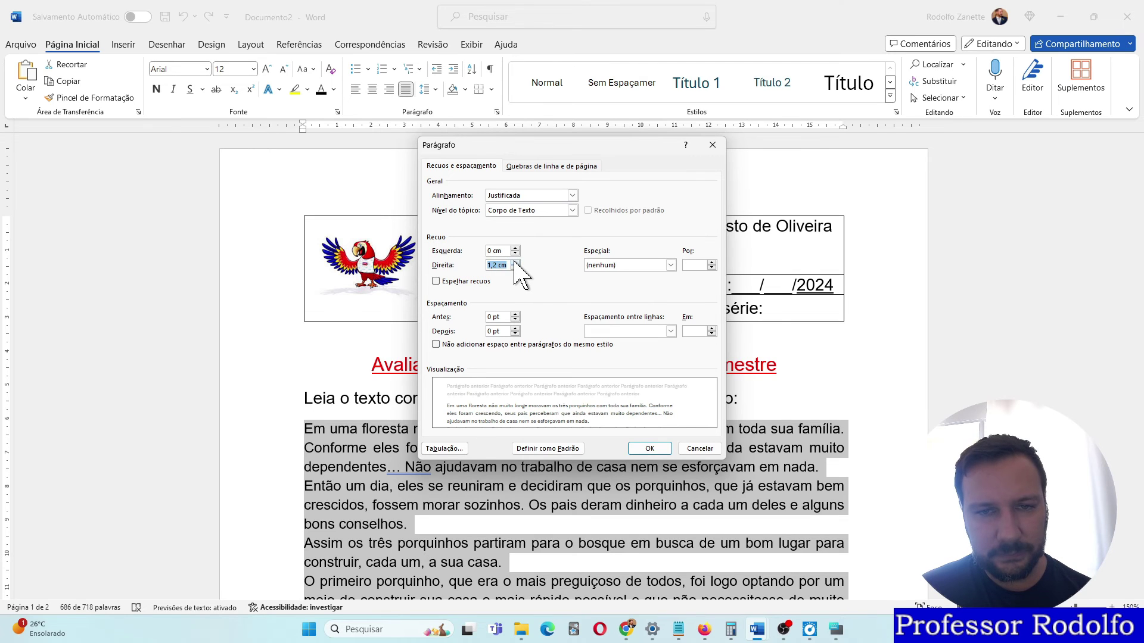
left_click(515, 267)
left_click(516, 268)
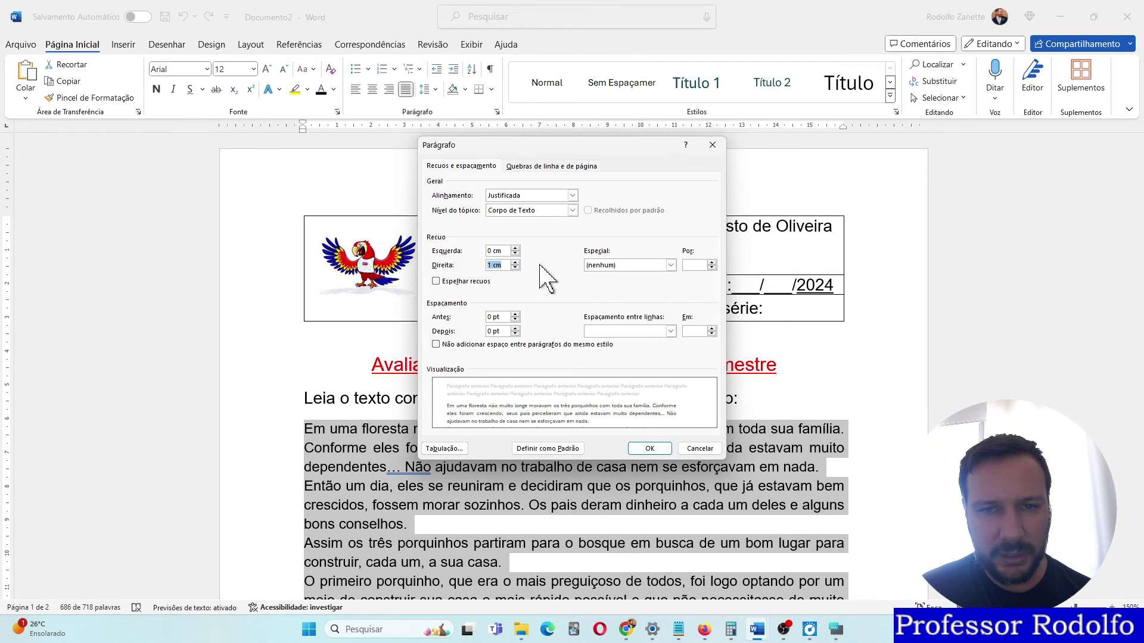
Give the story paragraphs a special first-line indent of 1,25 cm and apply the paragraph settings.
left_click(610, 267)
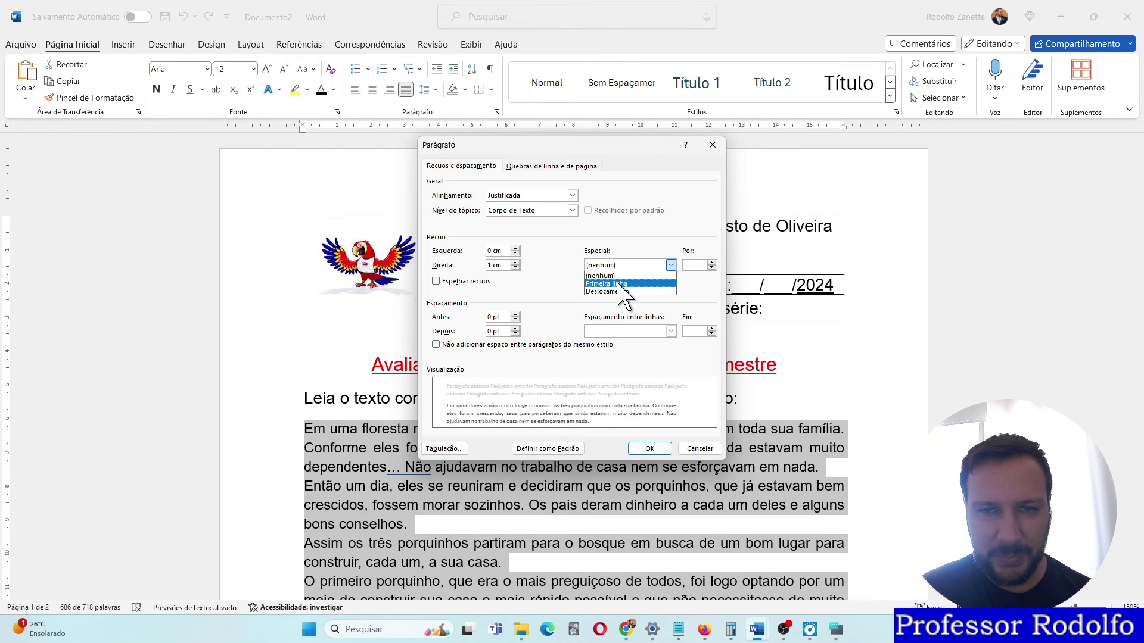
left_click(617, 283)
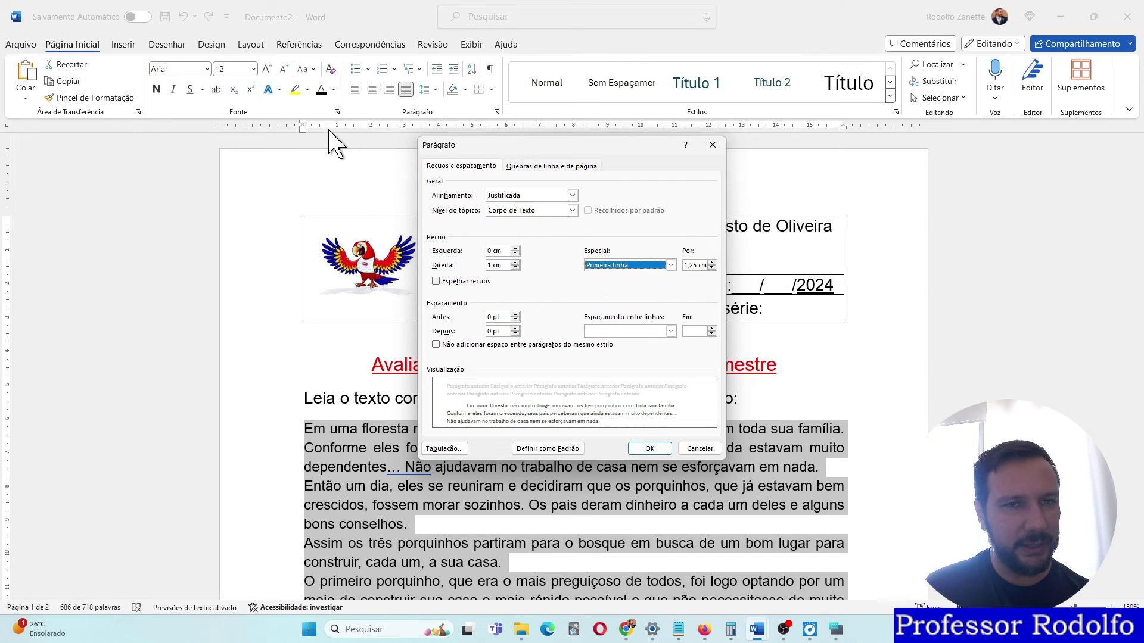
left_click(649, 449)
Review the paragraph indents and justification throughout the story, including the wolf song lines.
scroll(670, 456, "down", 15)
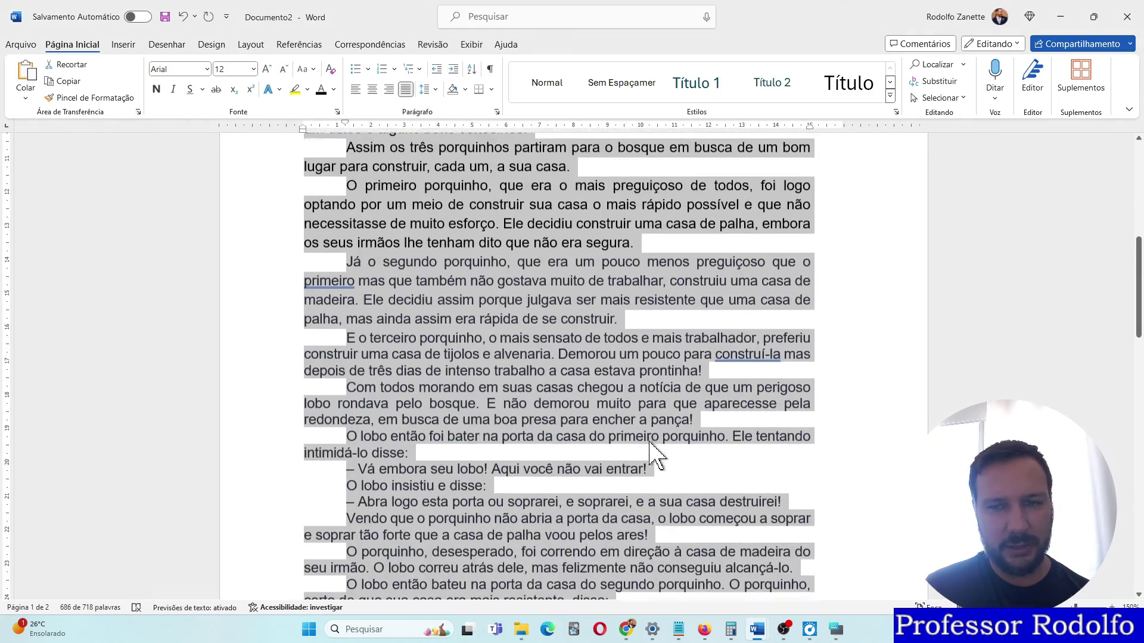
scroll(661, 451, "down", 15)
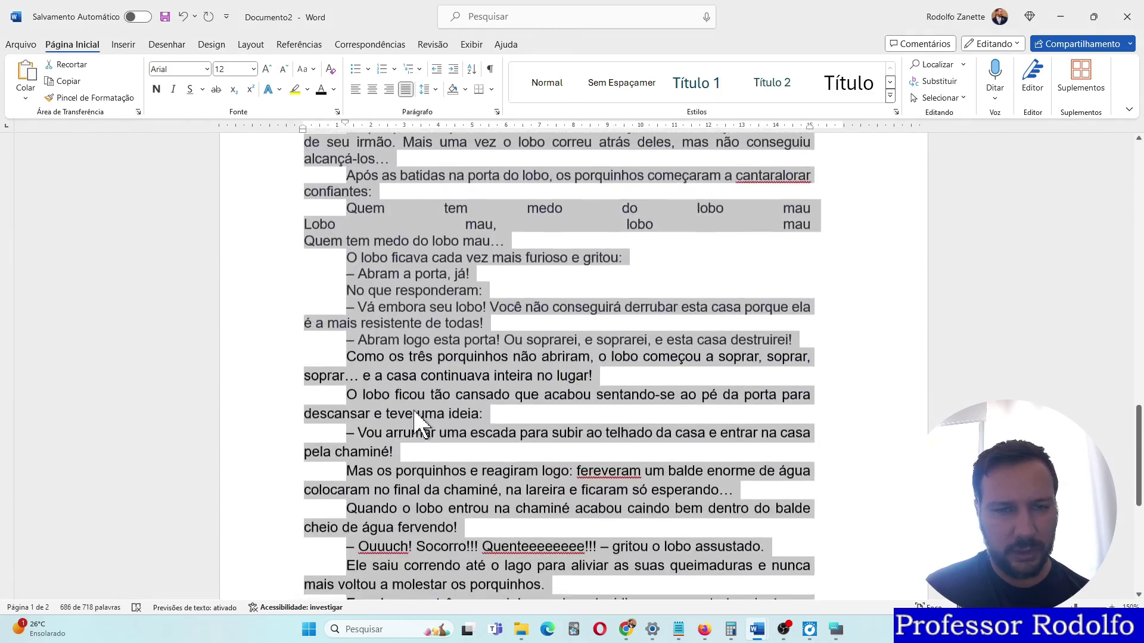
left_click(397, 403)
scroll(397, 404, "down", 4)
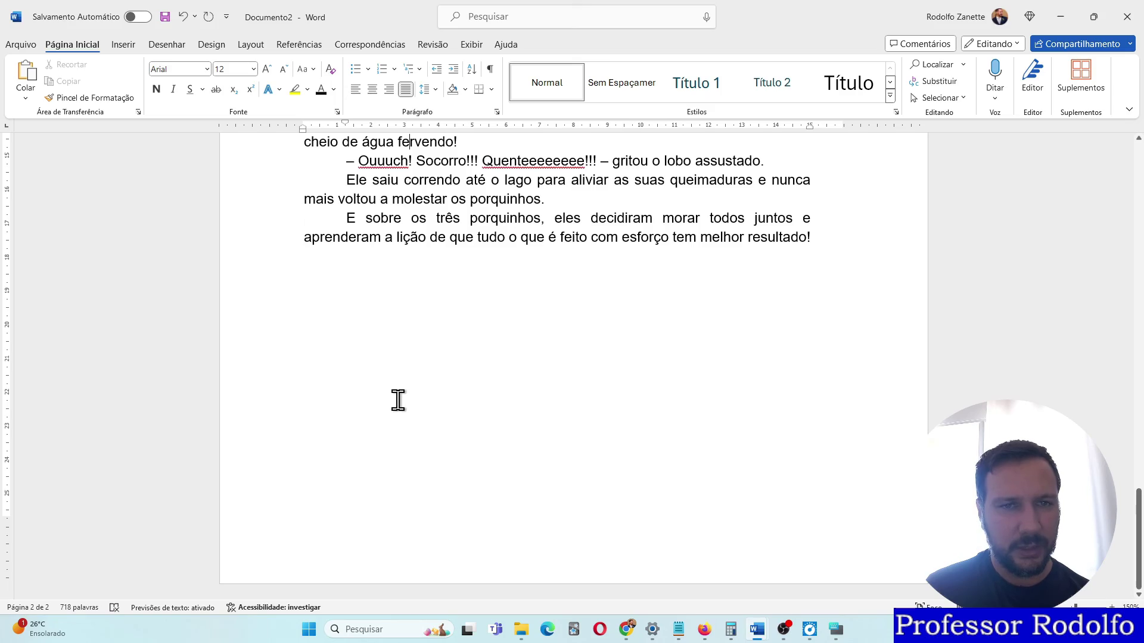
scroll(398, 399, "up", 20)
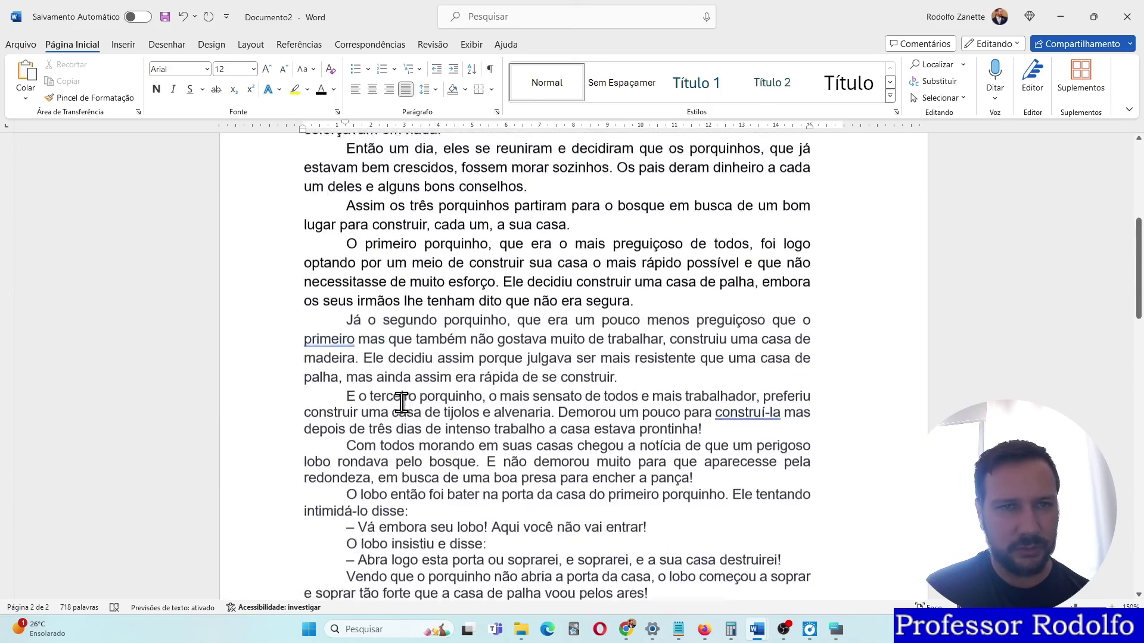
scroll(419, 375, "down", 9)
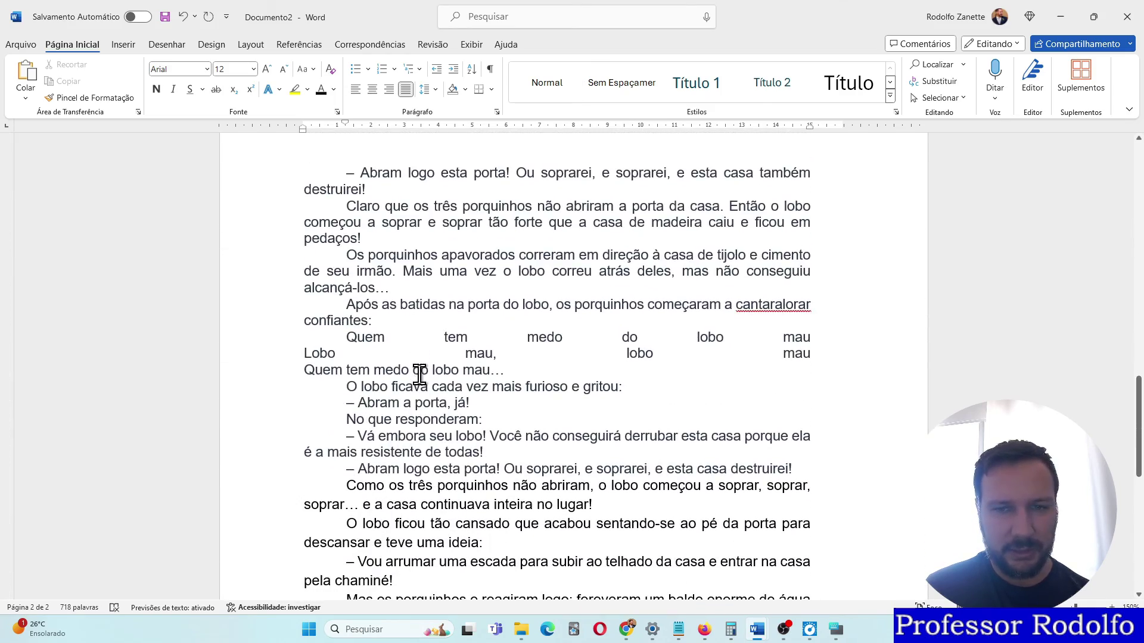
scroll(441, 281, "down", 3)
scroll(446, 320, "up", 16)
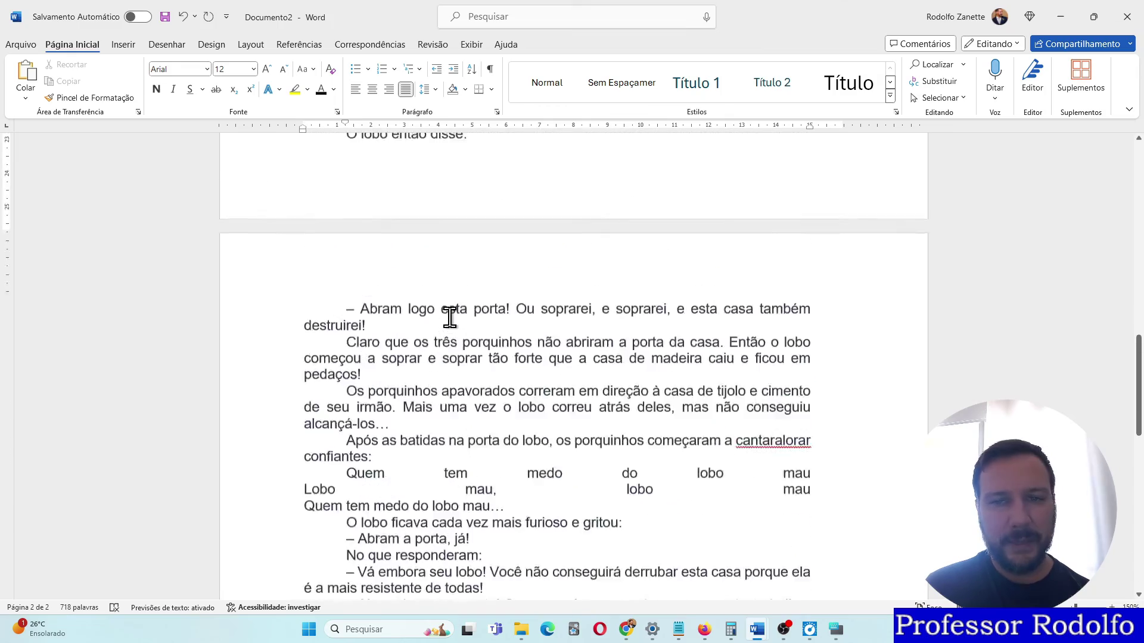
scroll(451, 327, "down", 15)
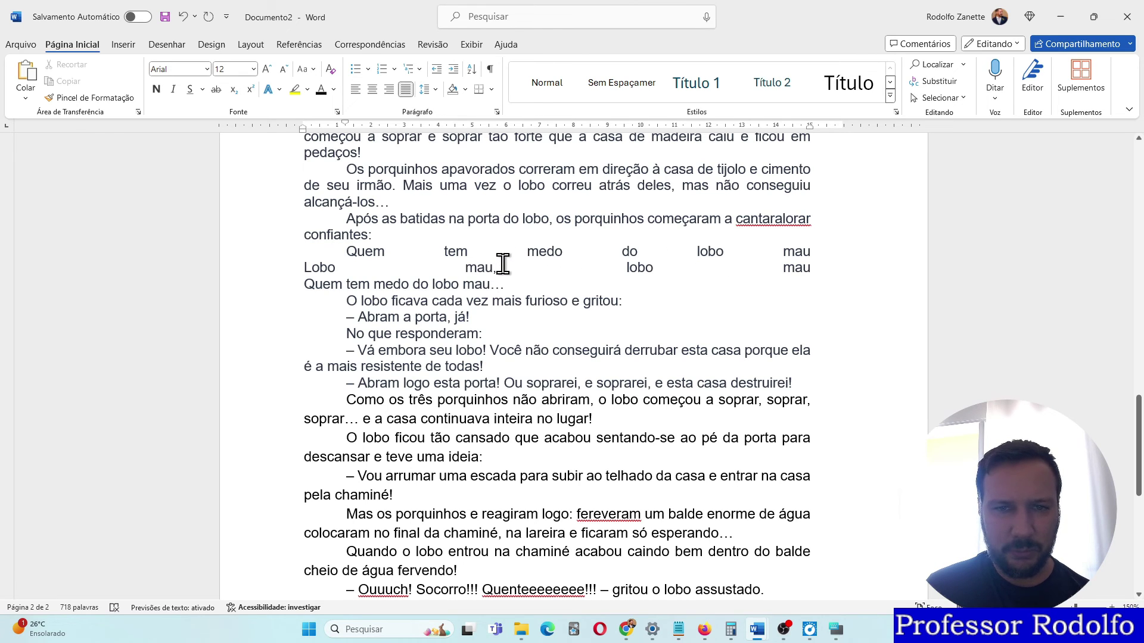
Turn off justification for the song lines "Quem tem medo do lobo mau" and "Lobo mau, lobo mau" so they align left.
left_click_drag(499, 267, 362, 253)
left_click_drag(816, 273, 341, 249)
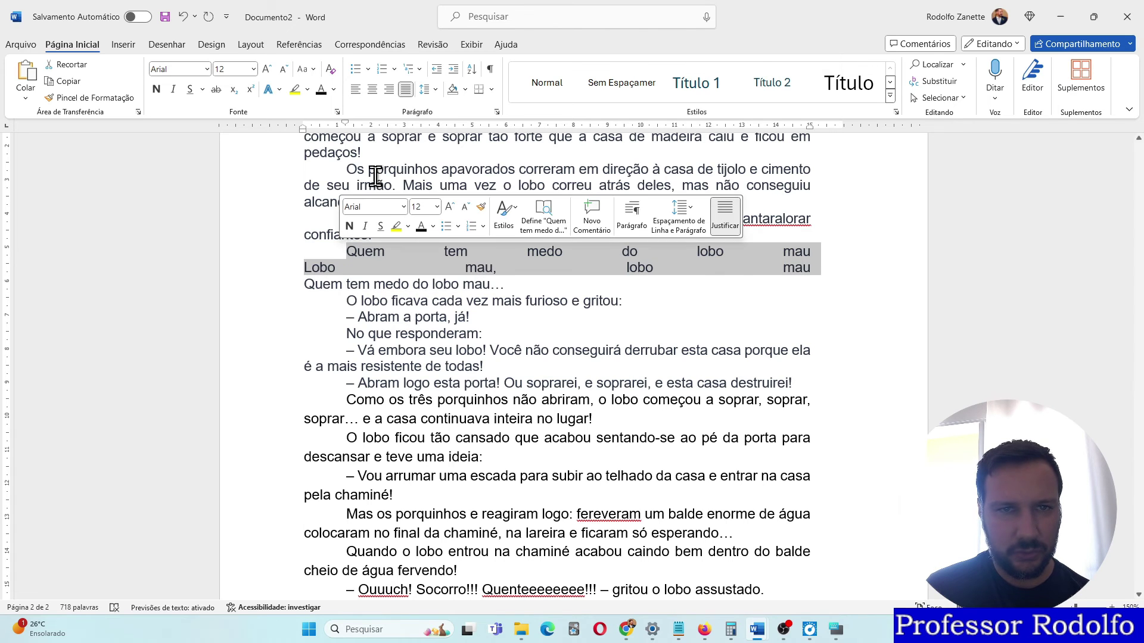
left_click(407, 93)
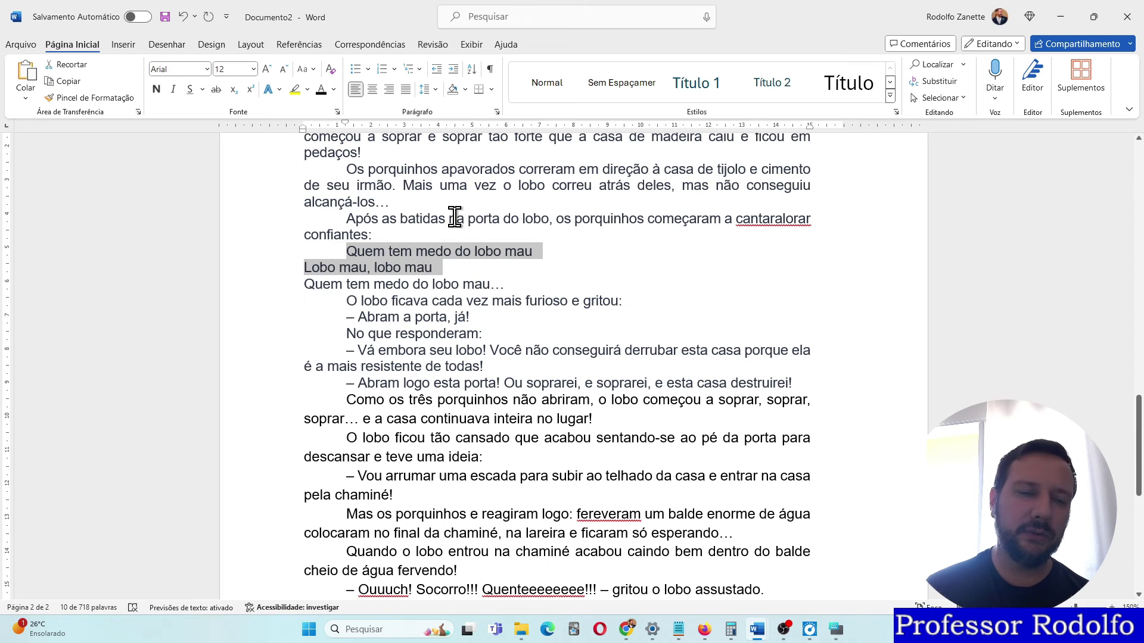
Join the first two song lines and punctuate them as "Quem tem medo do lobo mau! Lobo mau, lobo mau!".
left_click(543, 255)
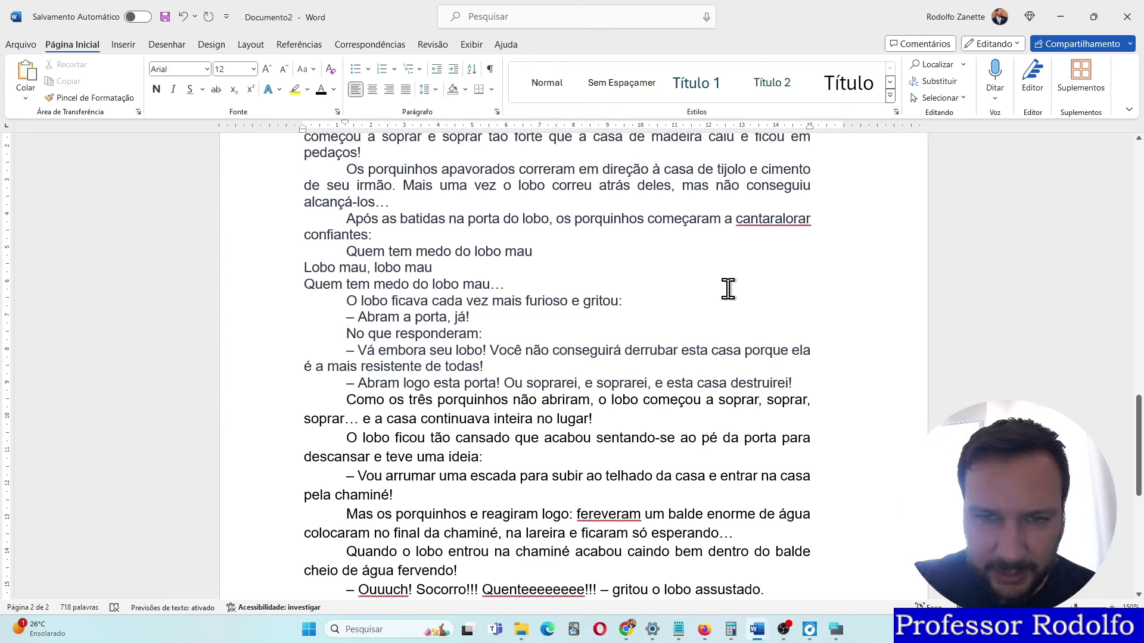
key("BackSpace")
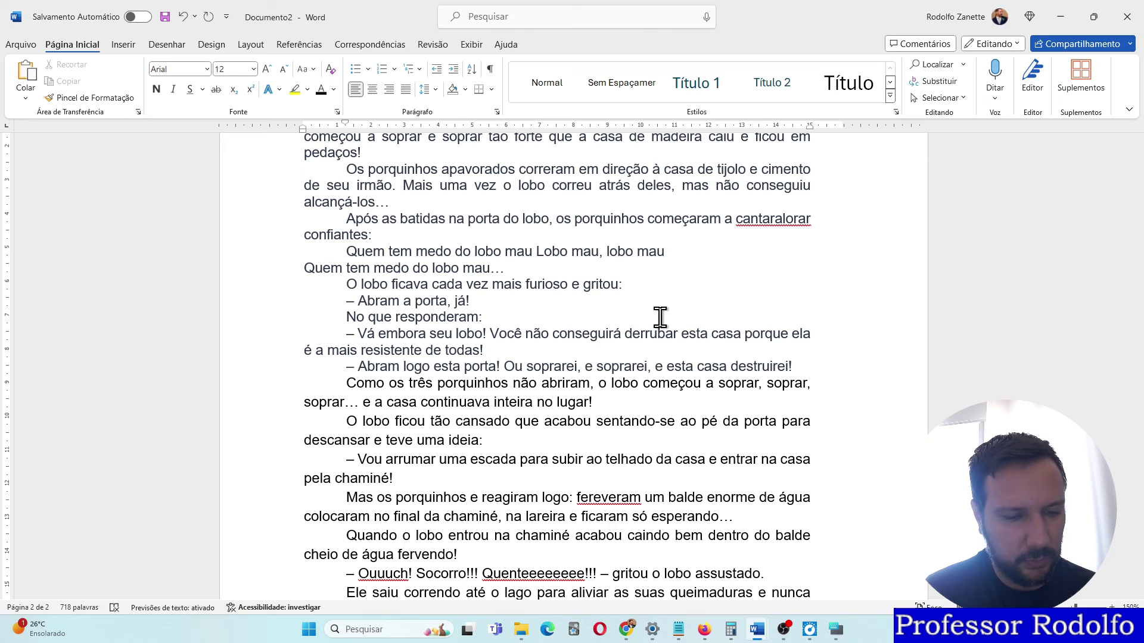
type("!")
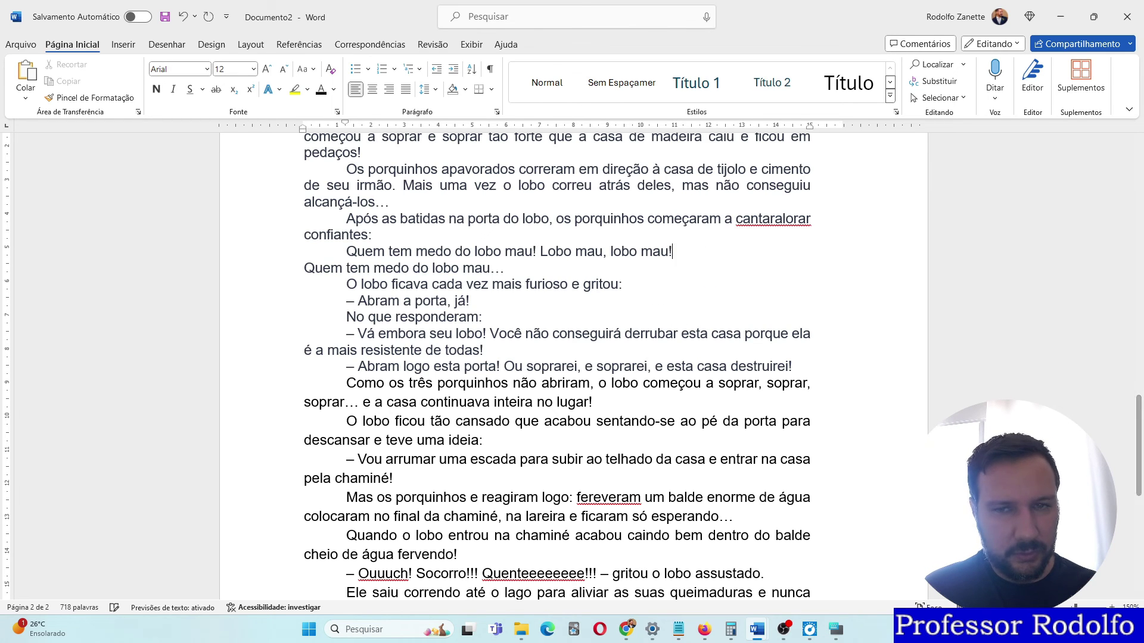
Join the last line "Quem tem medo do lobo mau…" to the song paragraph and justify the whole paragraph.
key("End")
type("!")
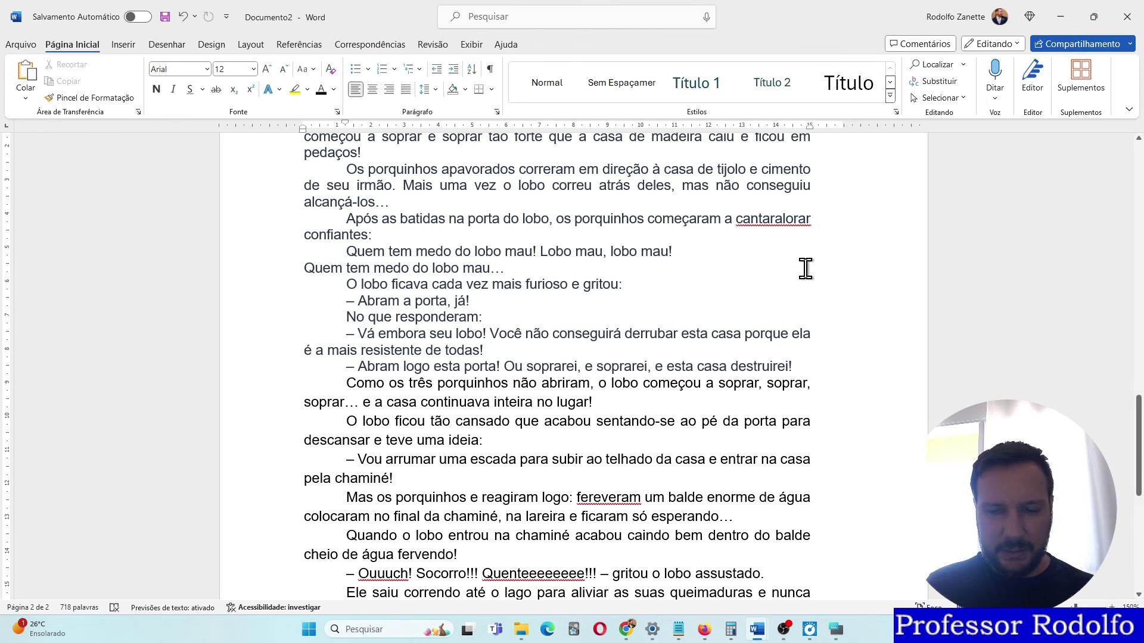
key("Delete")
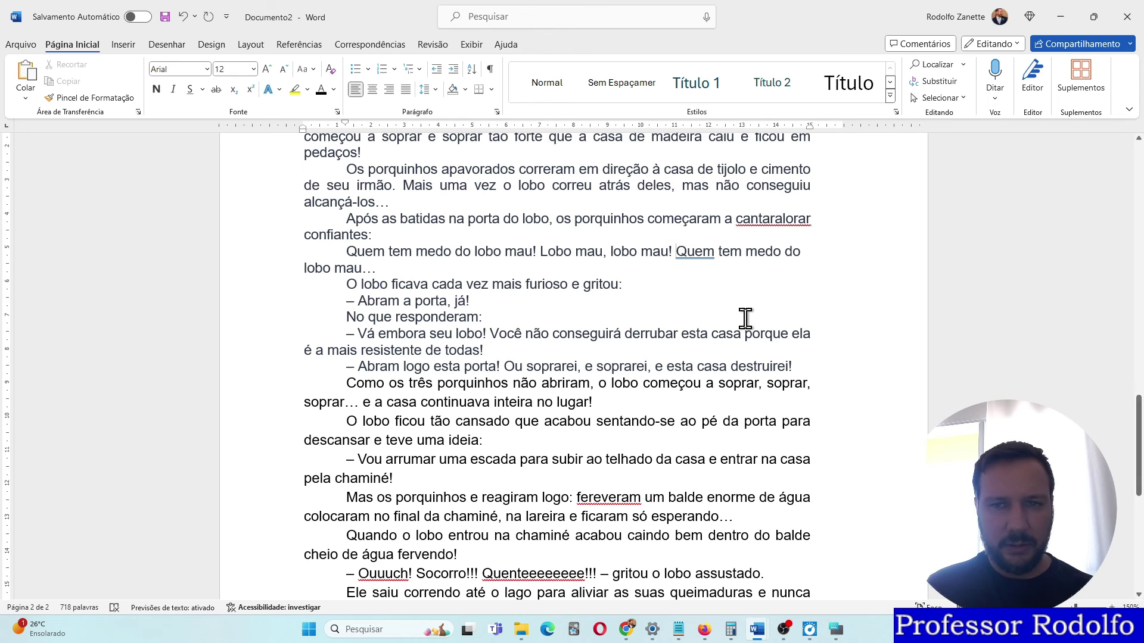
left_click_drag(805, 253, 370, 262)
triple_click(361, 266)
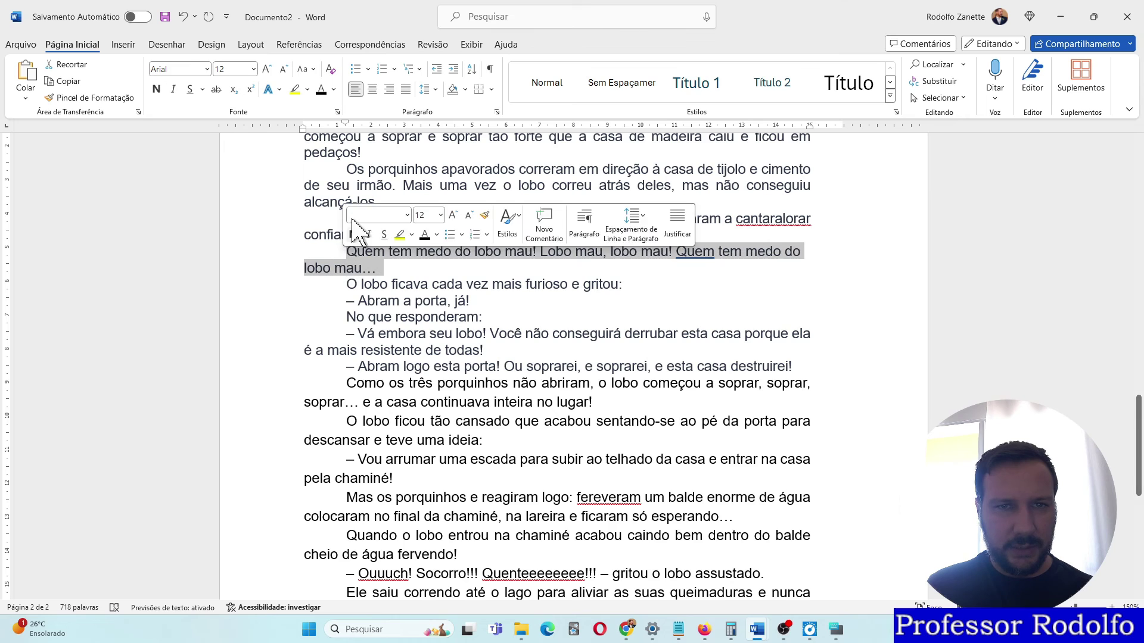
left_click(407, 90)
left_click(611, 284)
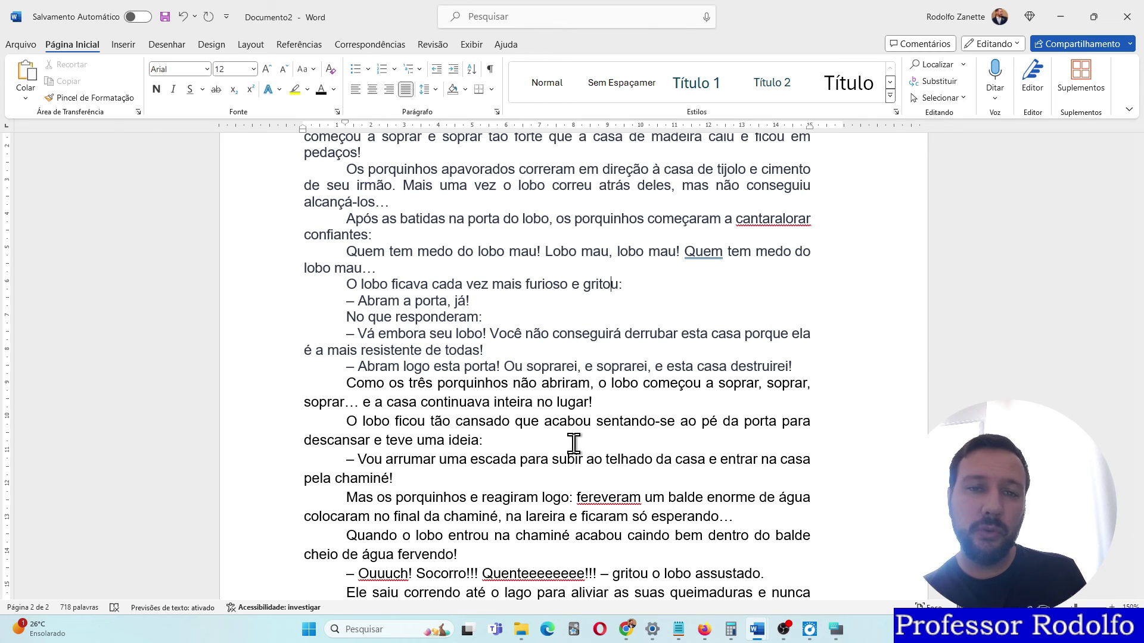
Review the indents and justification of the story from its first paragraph through its ending on the second page.
scroll(574, 444, "down", 3)
scroll(595, 389, "up", 10)
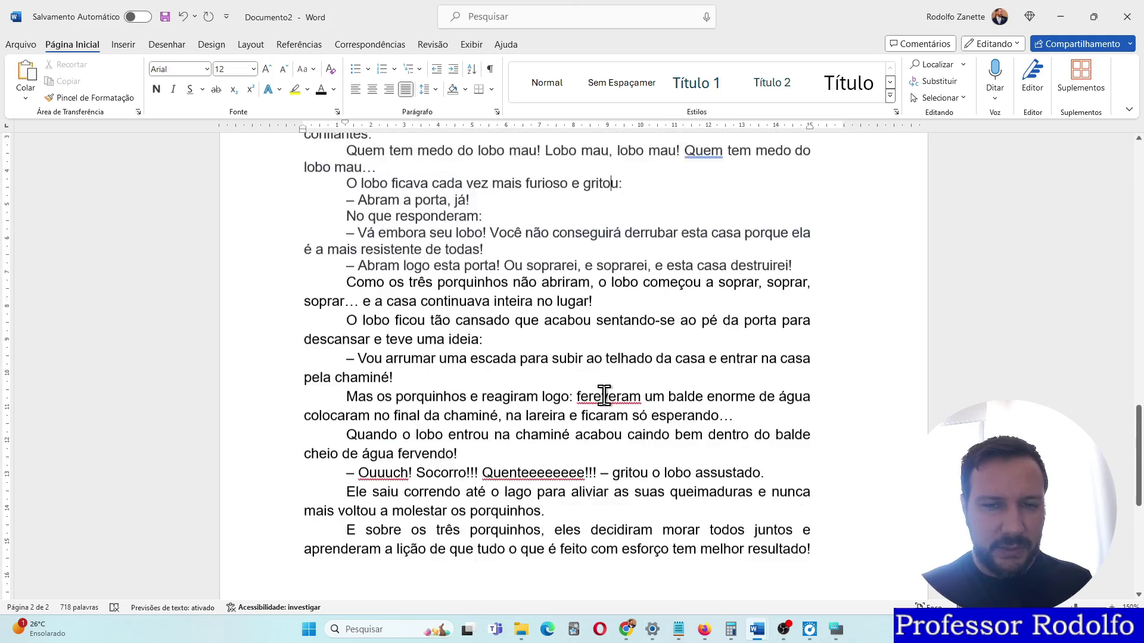
scroll(822, 383, "up", 6)
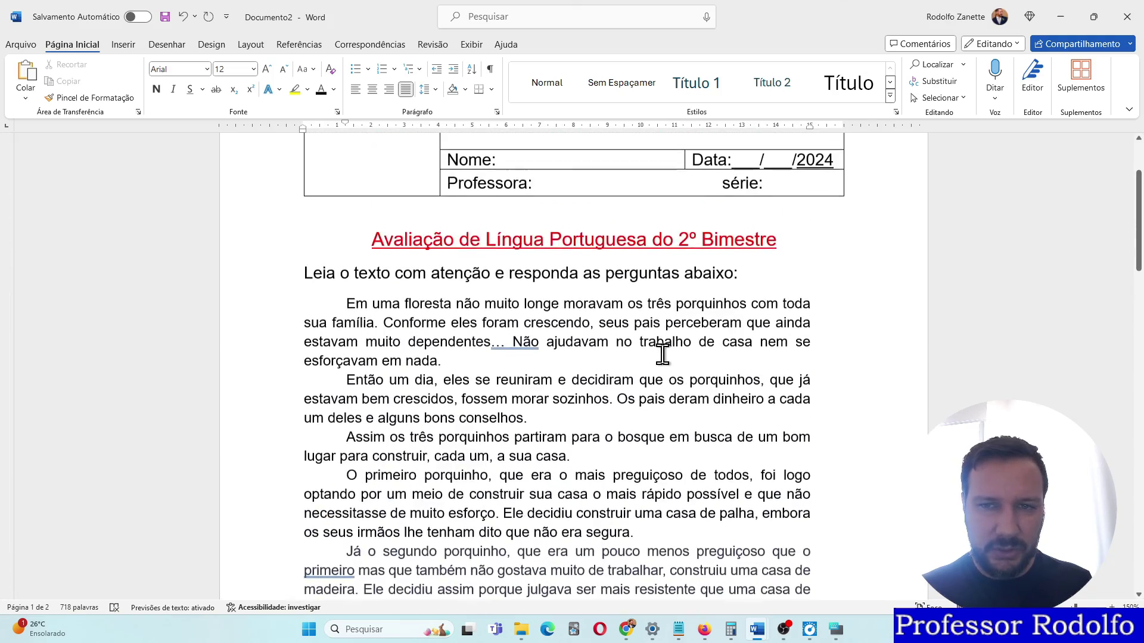
scroll(699, 352, "down", 4)
scroll(705, 355, "down", 15)
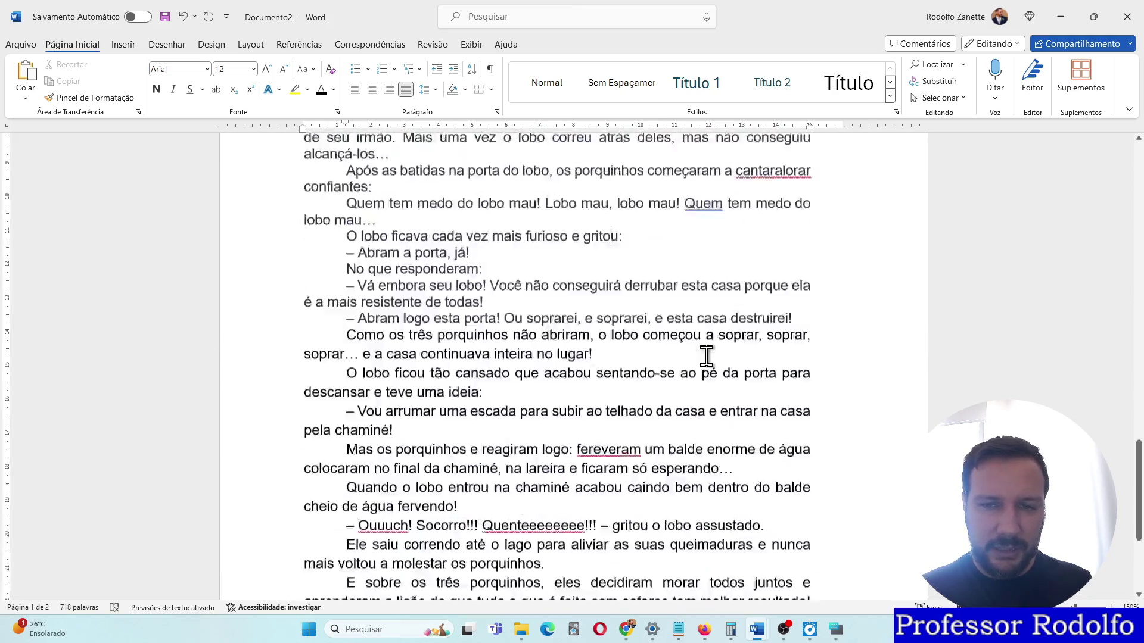
scroll(705, 364, "up", 1)
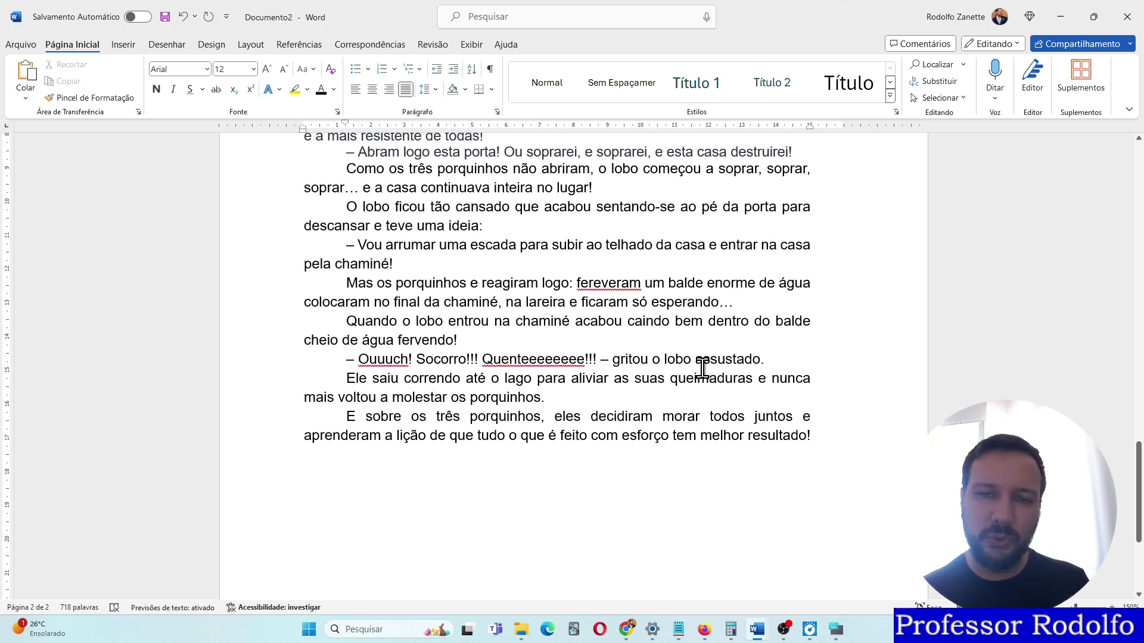
scroll(703, 369, "up", 15)
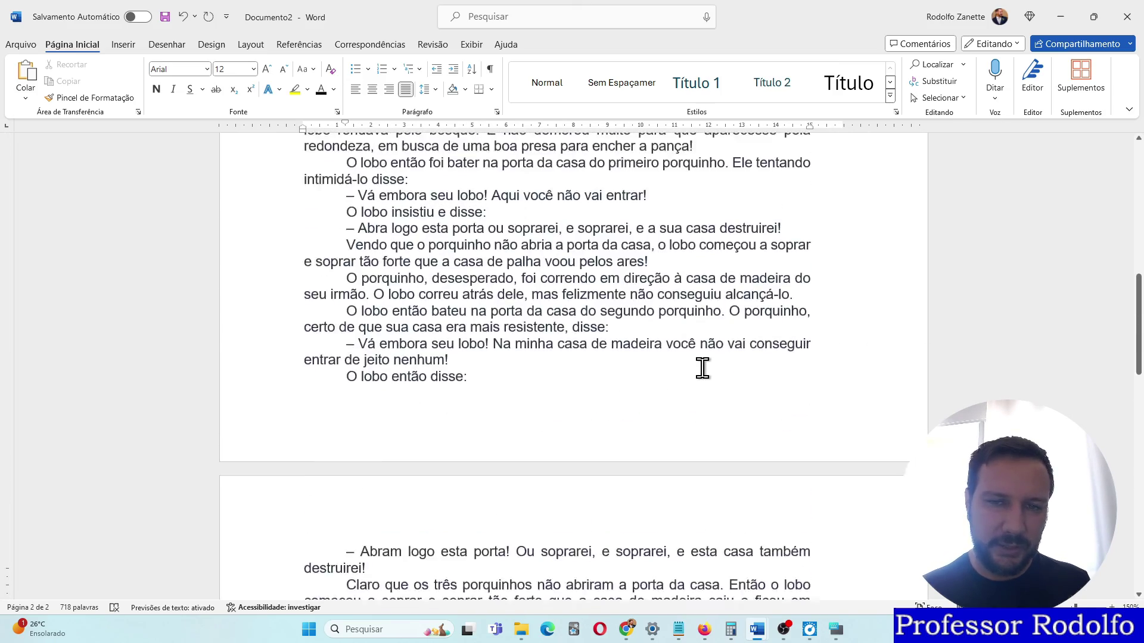
scroll(697, 372, "down", 8)
scroll(681, 381, "down", 3)
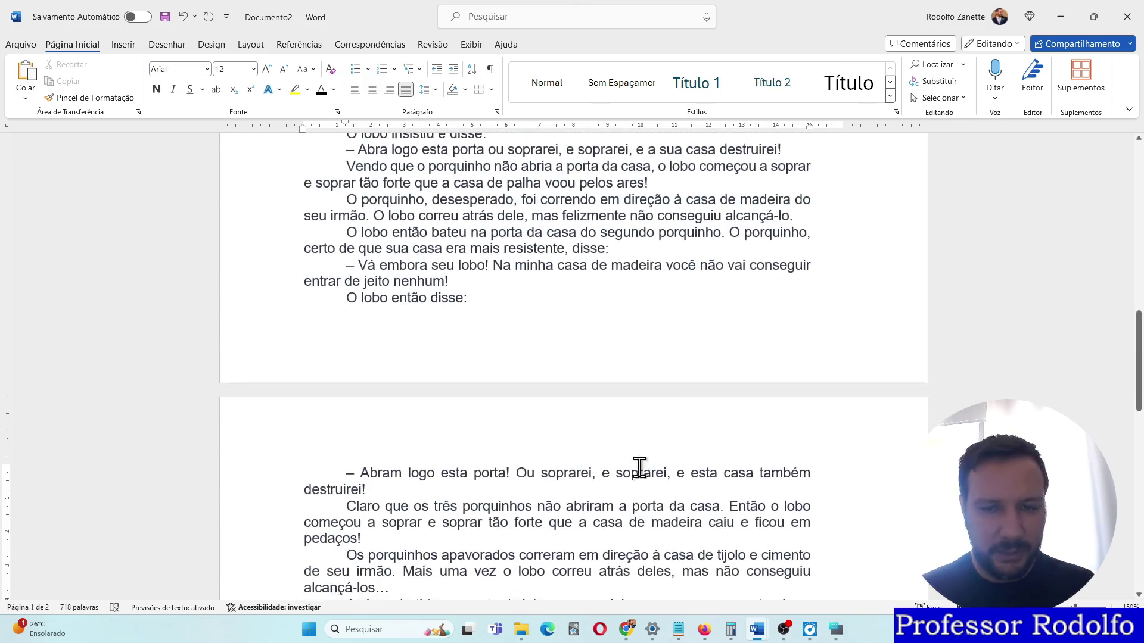
Switch to "prova de lingua portuguesa.docx" and check the story text's font size and the questions that follow it.
mouse_move(756, 636)
left_click(740, 599)
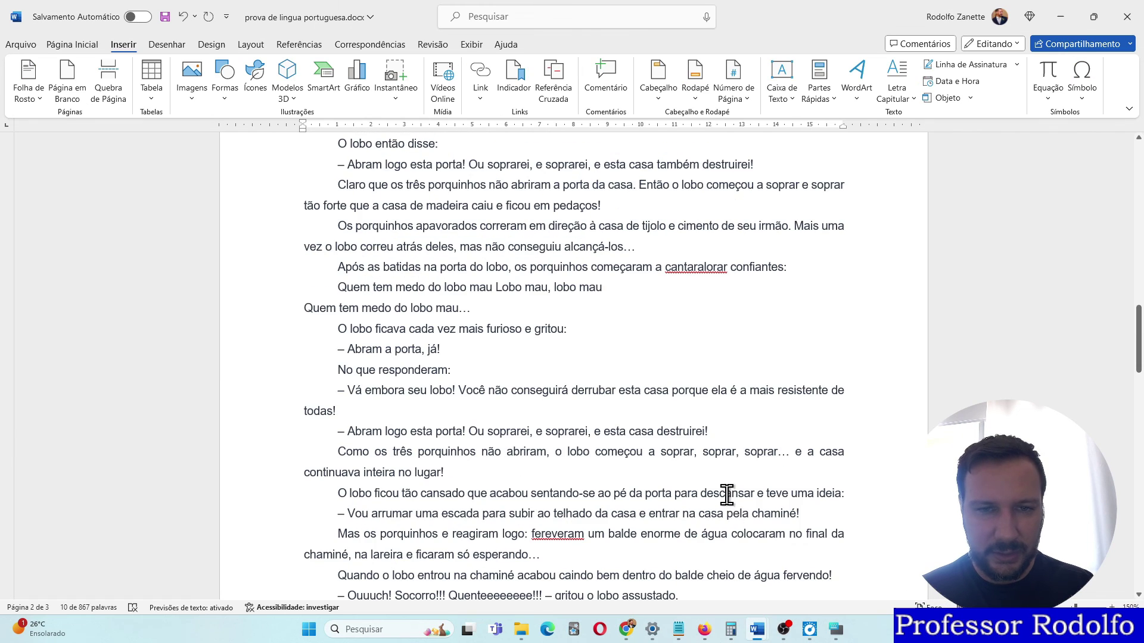
scroll(728, 493, "down", 5)
left_click(471, 424)
left_click(72, 44)
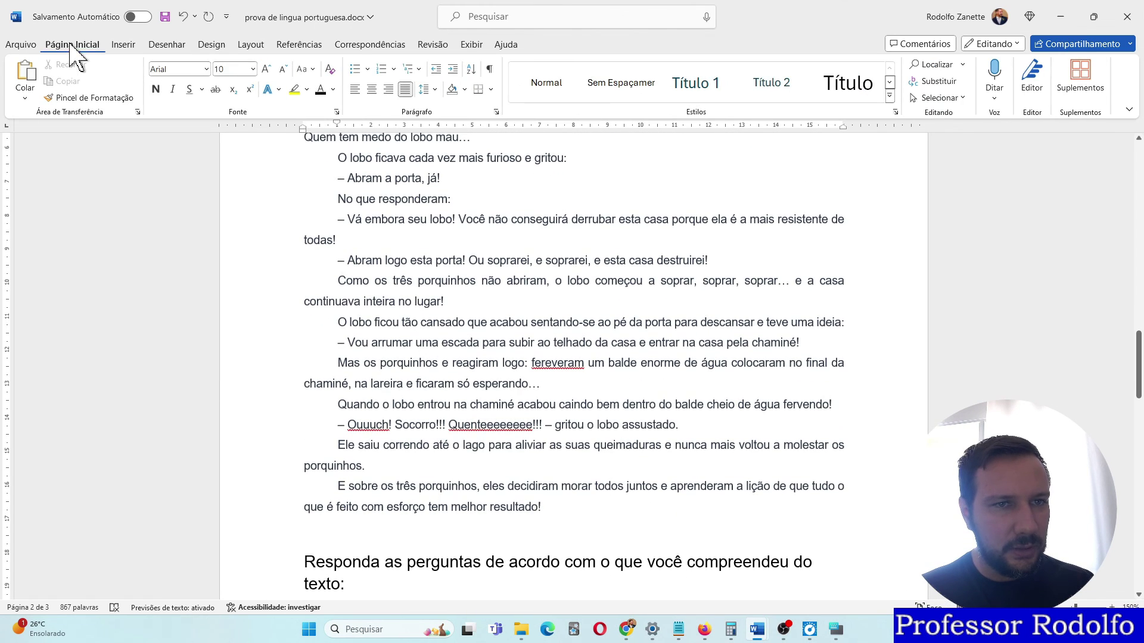
scroll(639, 462, "down", 4)
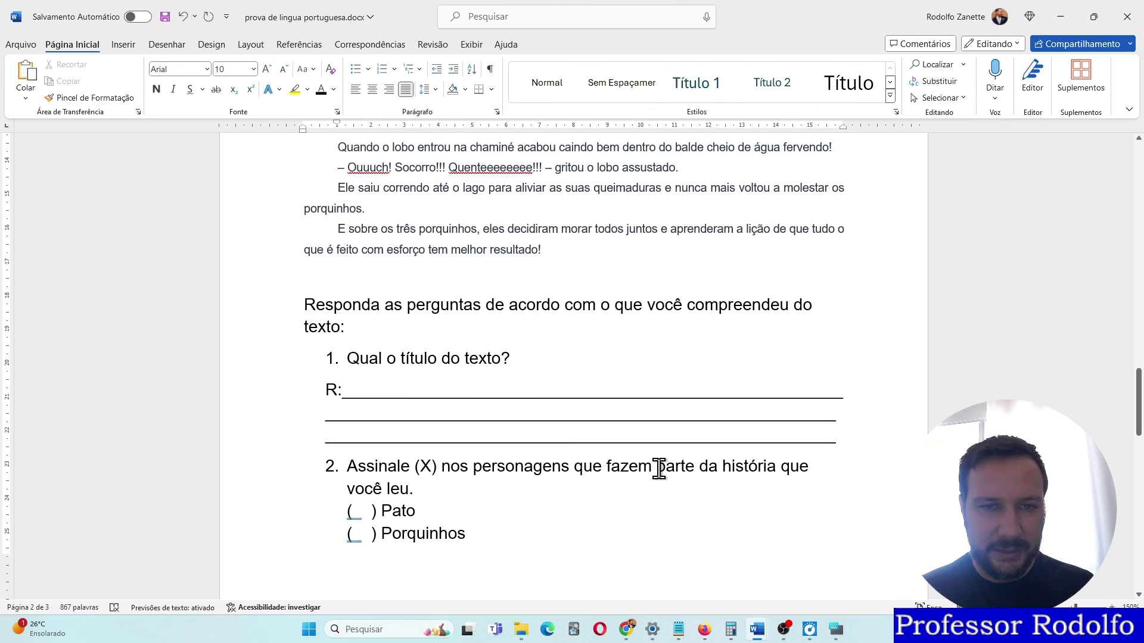
Return to Documento2 and reduce the font size of the entire story text to 10.
mouse_move(756, 633)
left_click(888, 575)
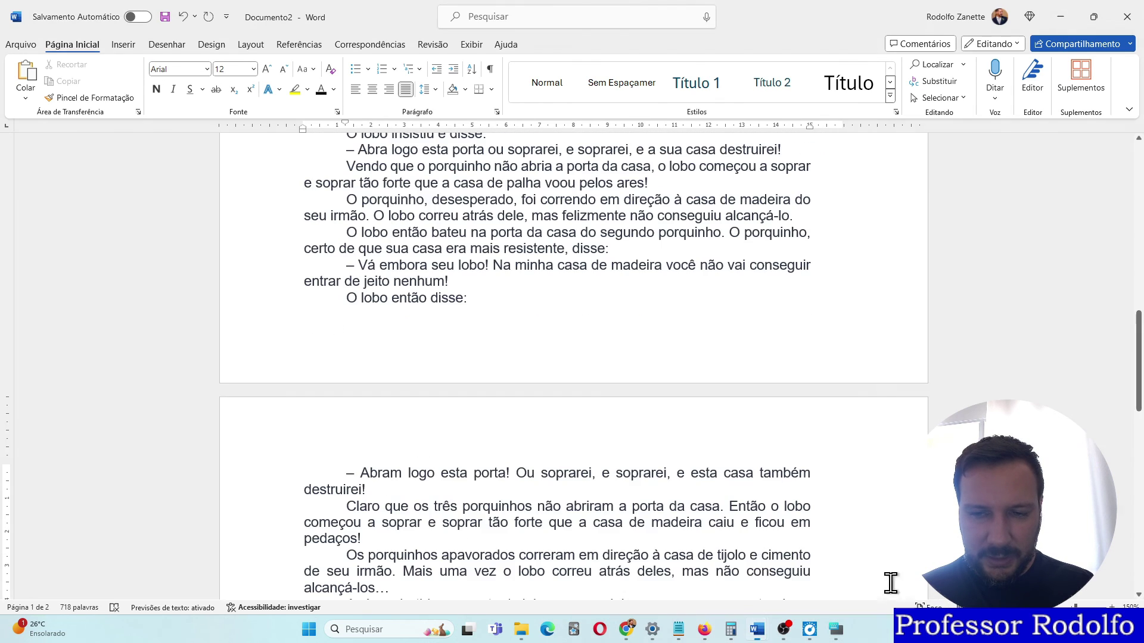
scroll(574, 534, "down", 5)
scroll(563, 507, "down", 4)
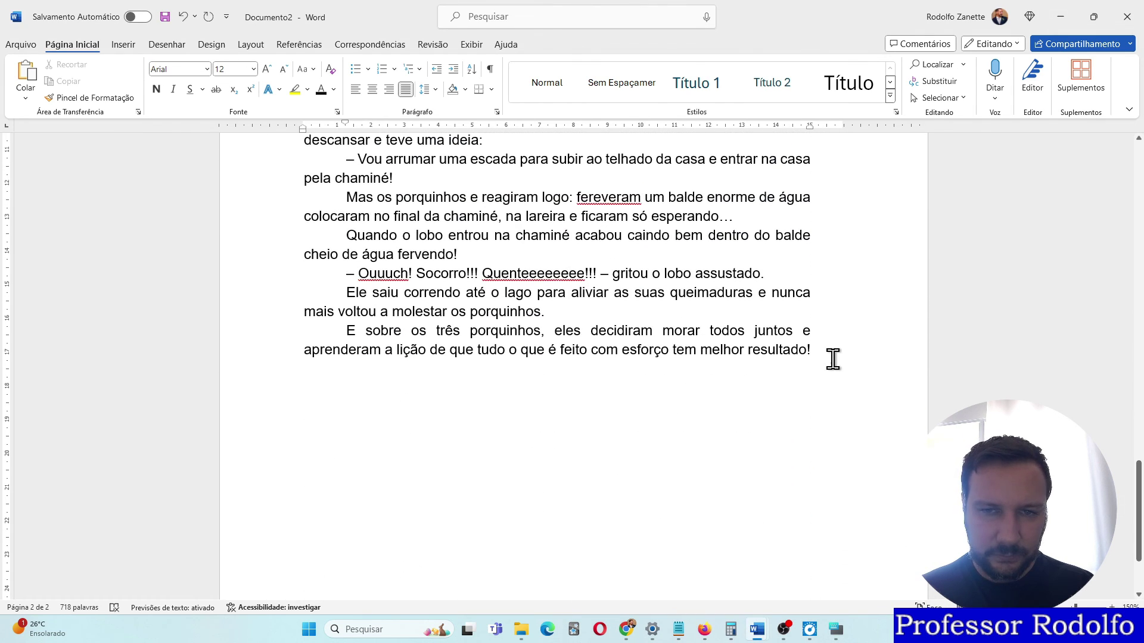
left_click_drag(814, 351, 314, 430)
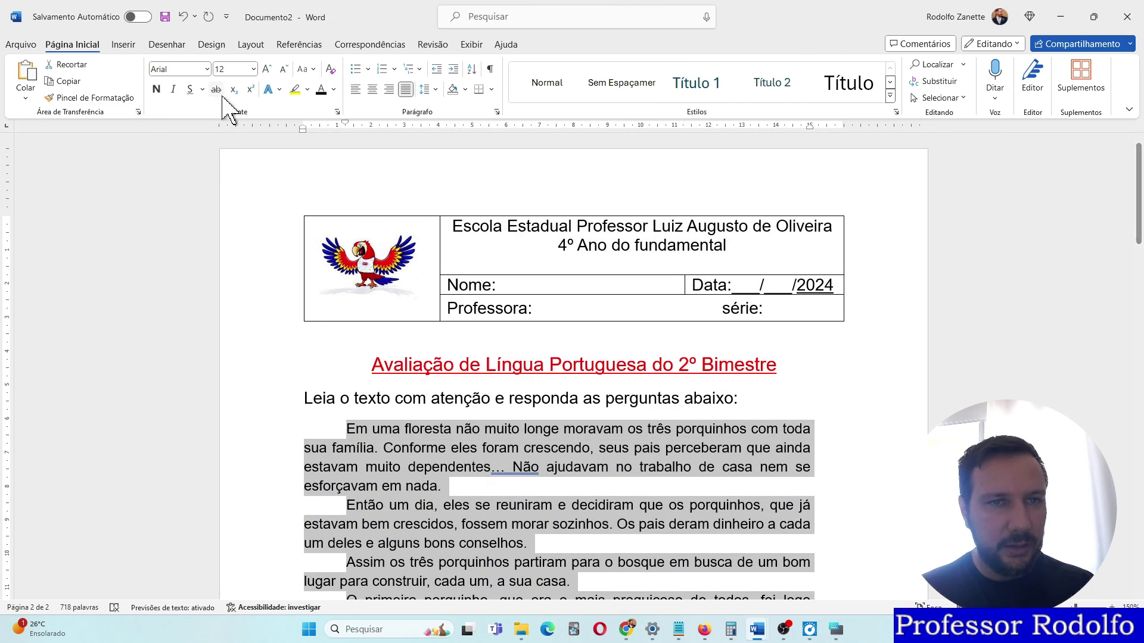
left_click(282, 69)
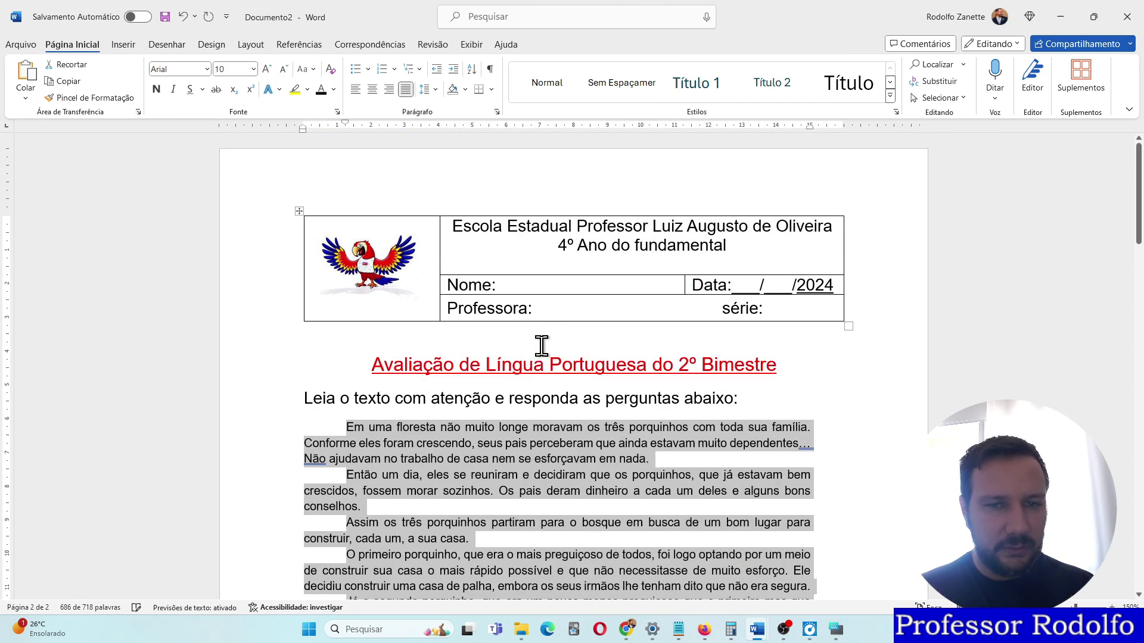
left_click(659, 472)
scroll(661, 465, "down", 10)
scroll(670, 454, "down", 10)
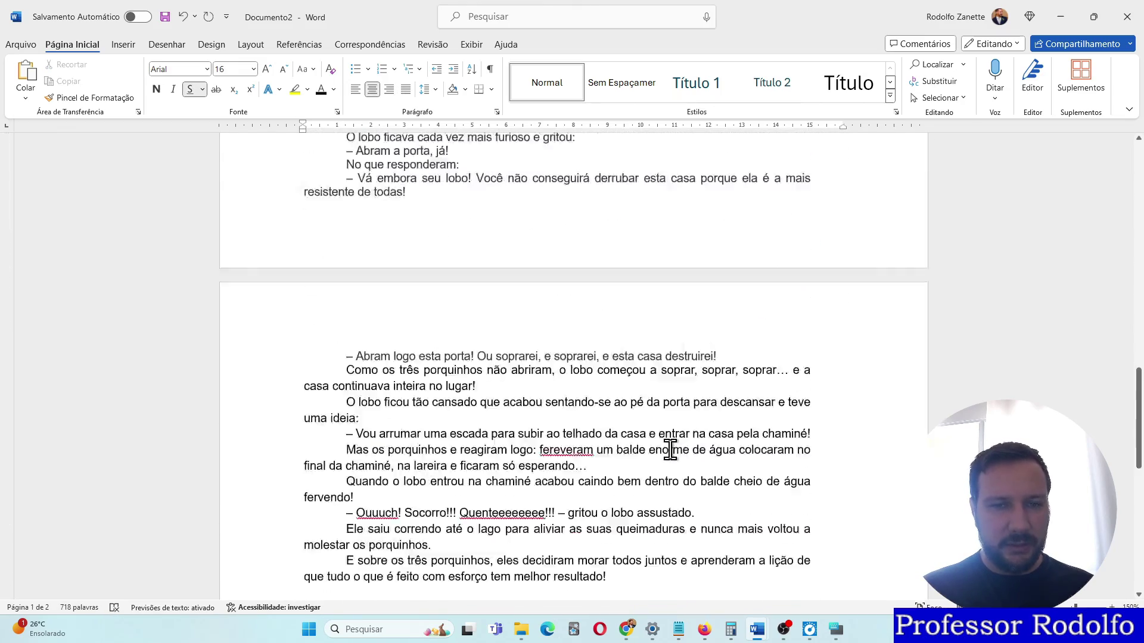
Set the line spacing of all the story paragraphs to 1,5.
scroll(659, 414, "up", 2)
left_click_drag(611, 386, 358, 193)
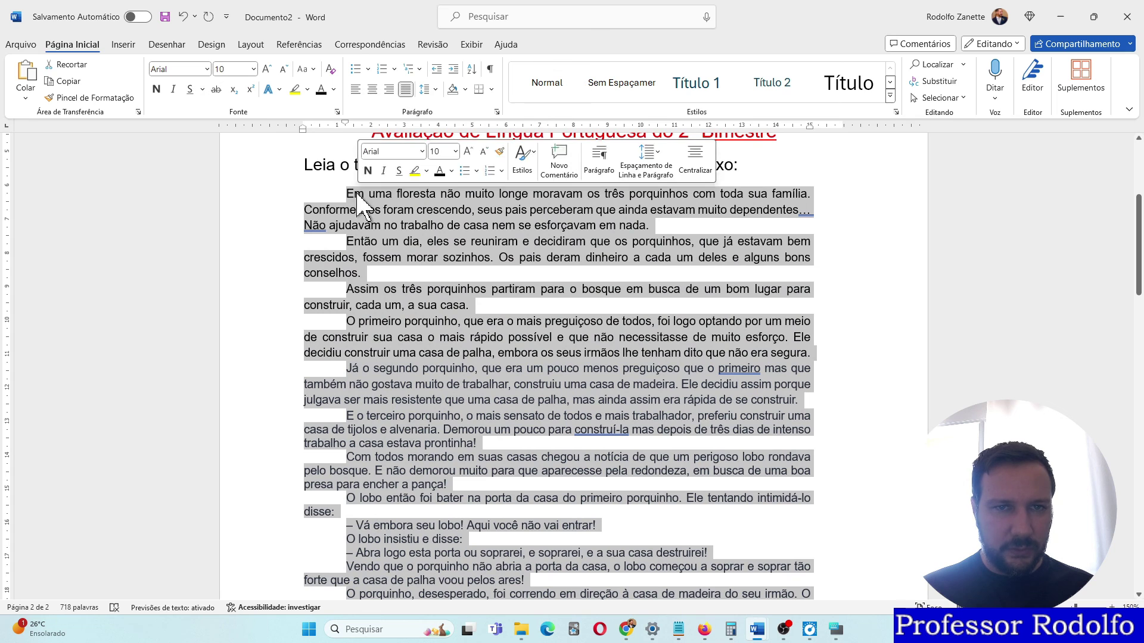
left_click(428, 90)
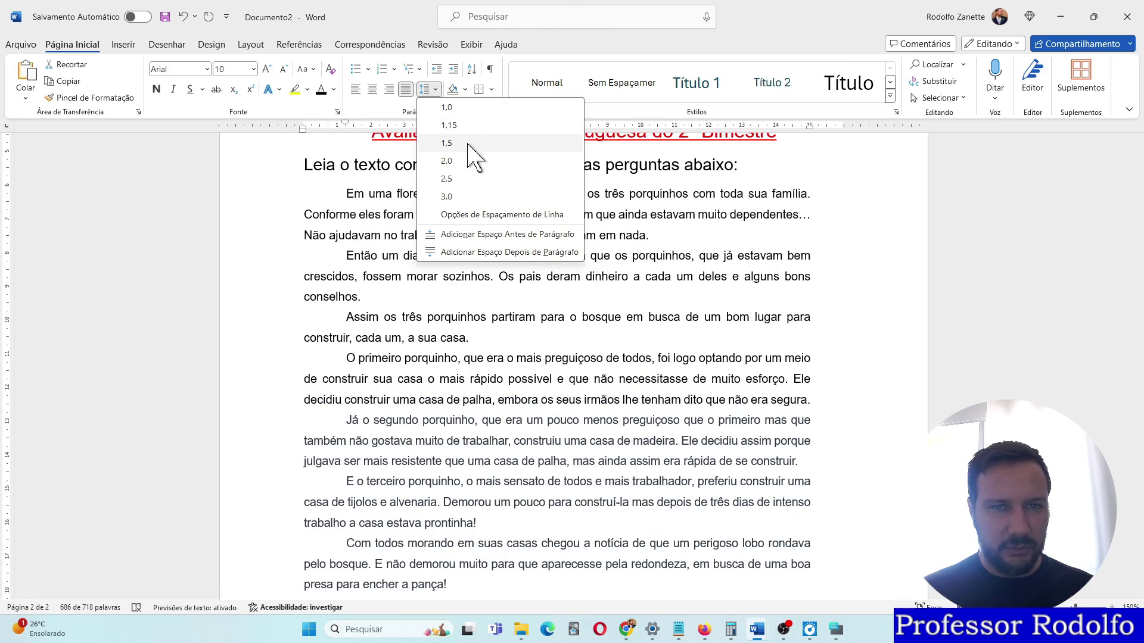
left_click(467, 145)
left_click(797, 401)
Review the line spacing and page layout from the school header to the end of the story.
scroll(896, 426, "down", 10)
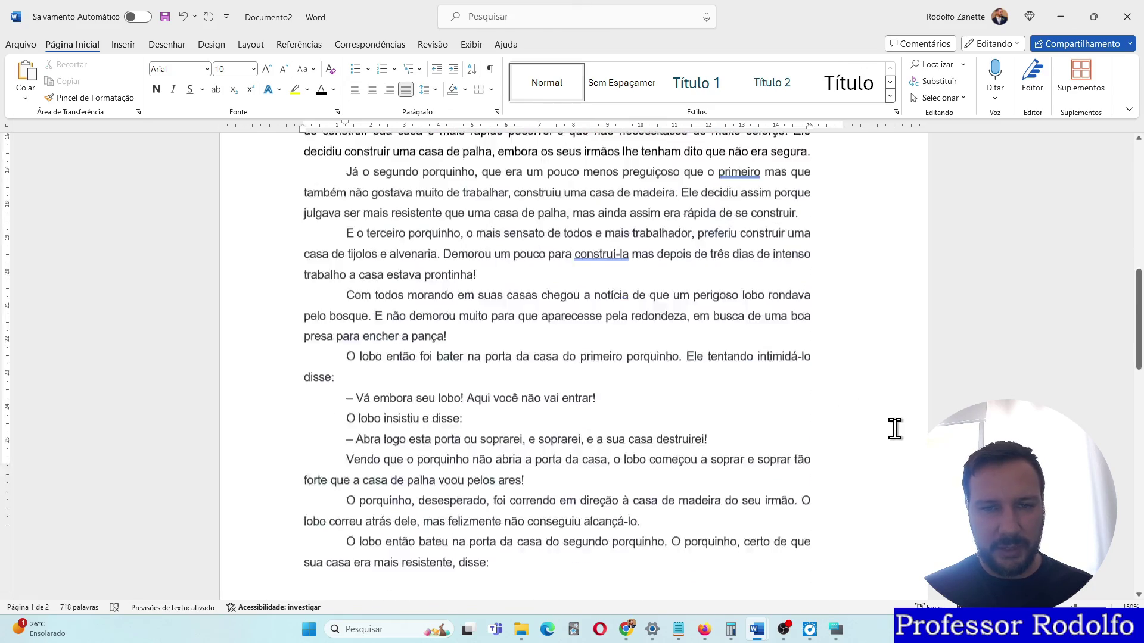
scroll(828, 441, "down", 7)
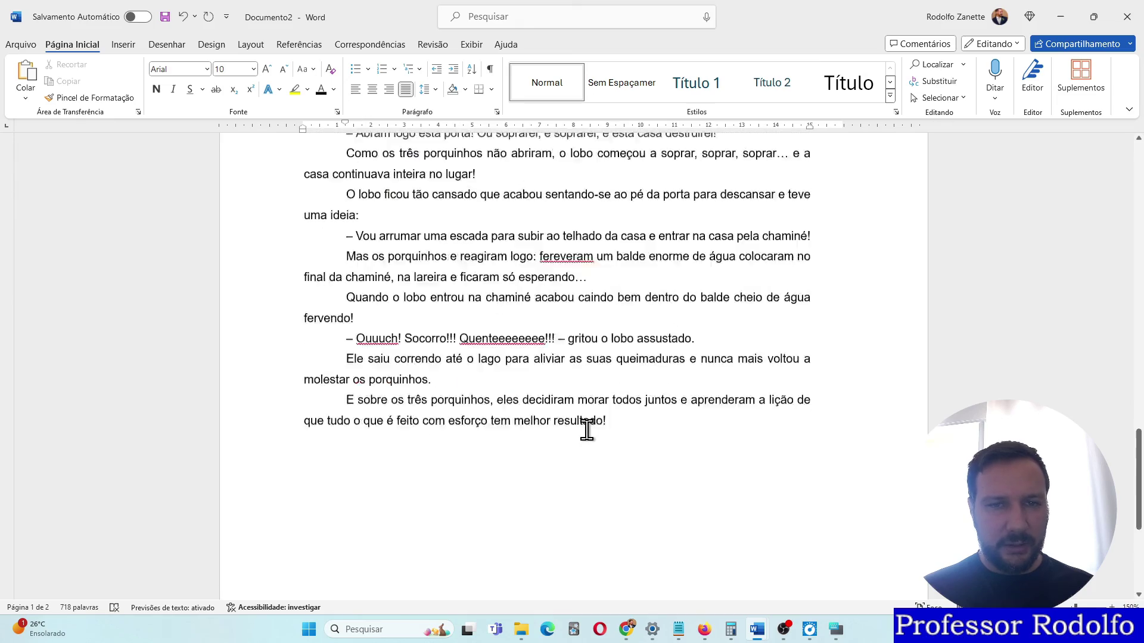
scroll(587, 428, "up", 13)
scroll(573, 456, "up", 8)
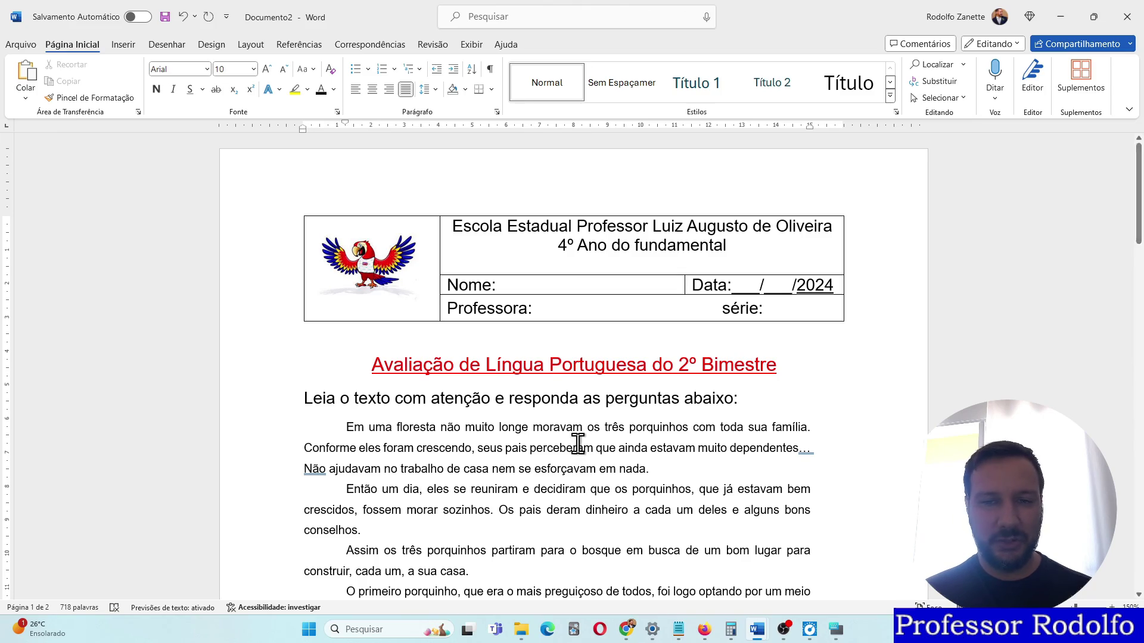
scroll(578, 444, "down", 20)
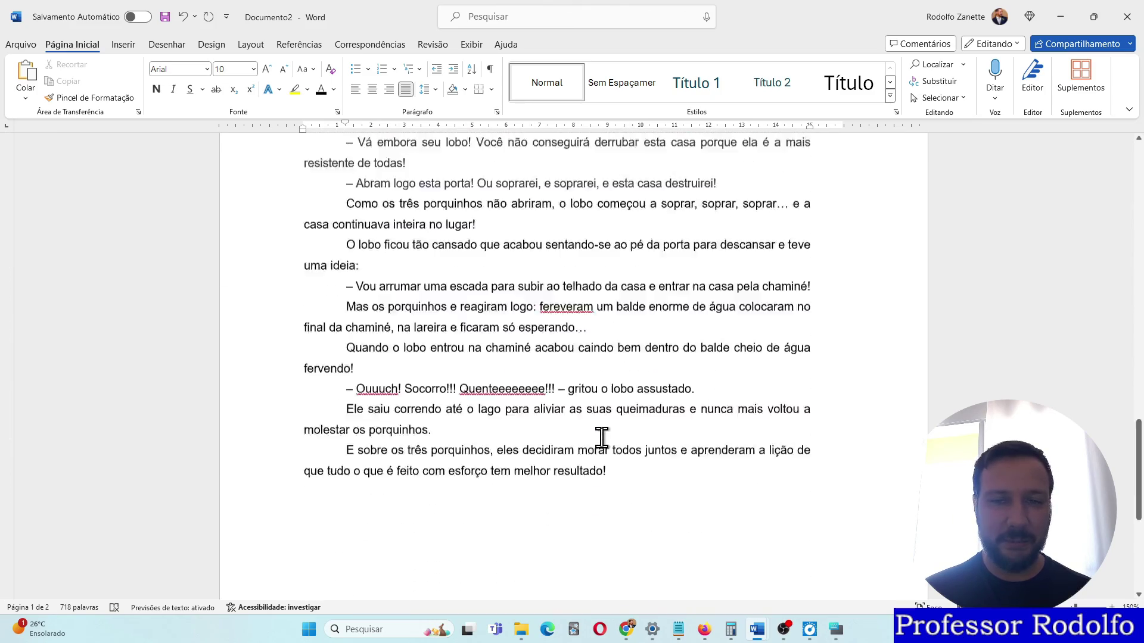
scroll(598, 445, "up", 10)
scroll(589, 439, "down", 11)
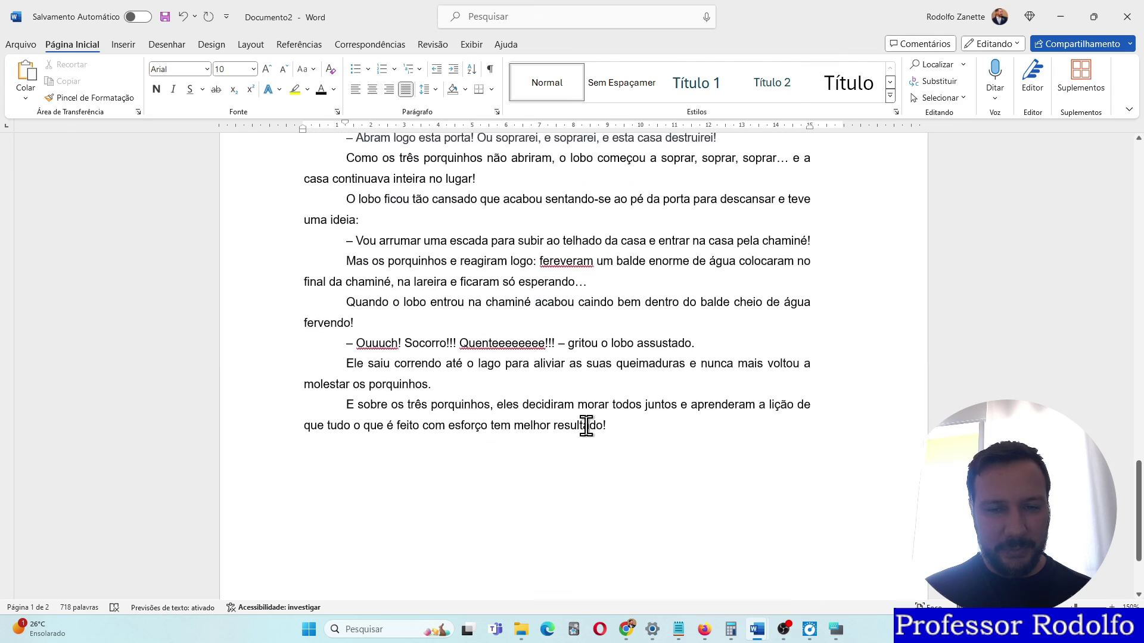
scroll(587, 427, "down", 3)
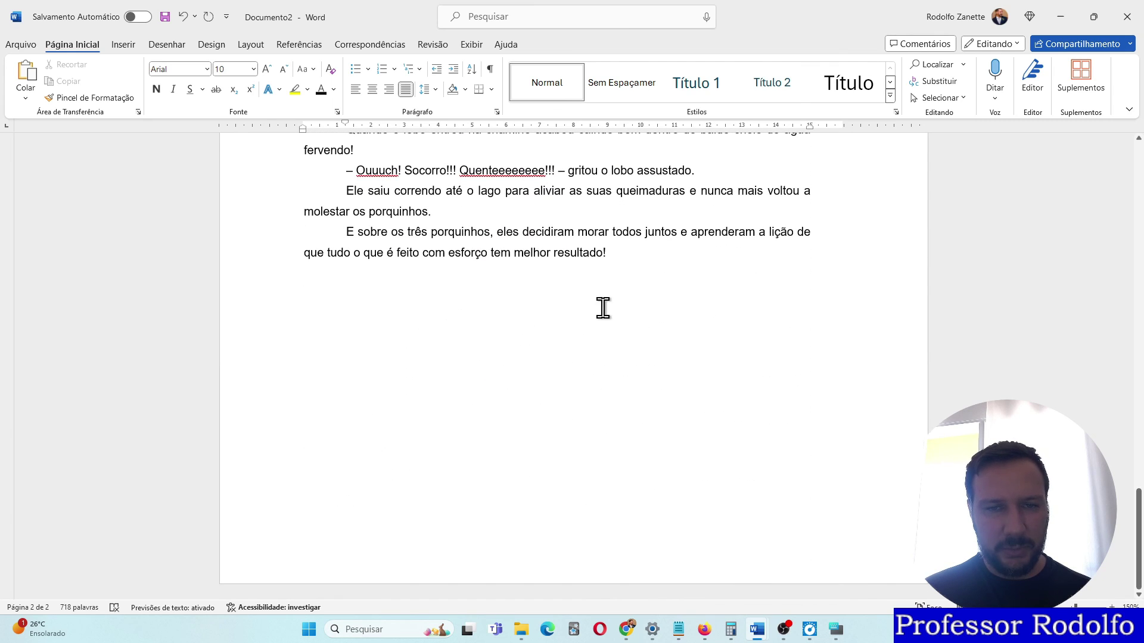
scroll(603, 308, "up", 2)
Switch to "prova de lingua portuguesa.docx" and look over the comprehension questions, from the answer lines to the house-matching exercise.
mouse_move(758, 638)
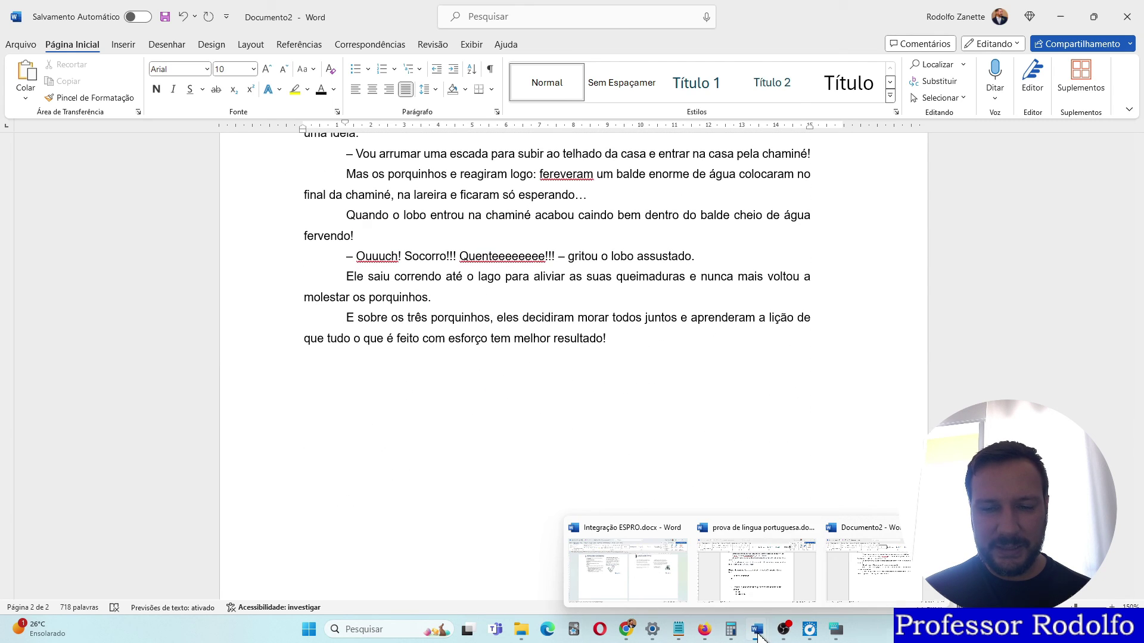
left_click(730, 587)
scroll(495, 373, "down", 12)
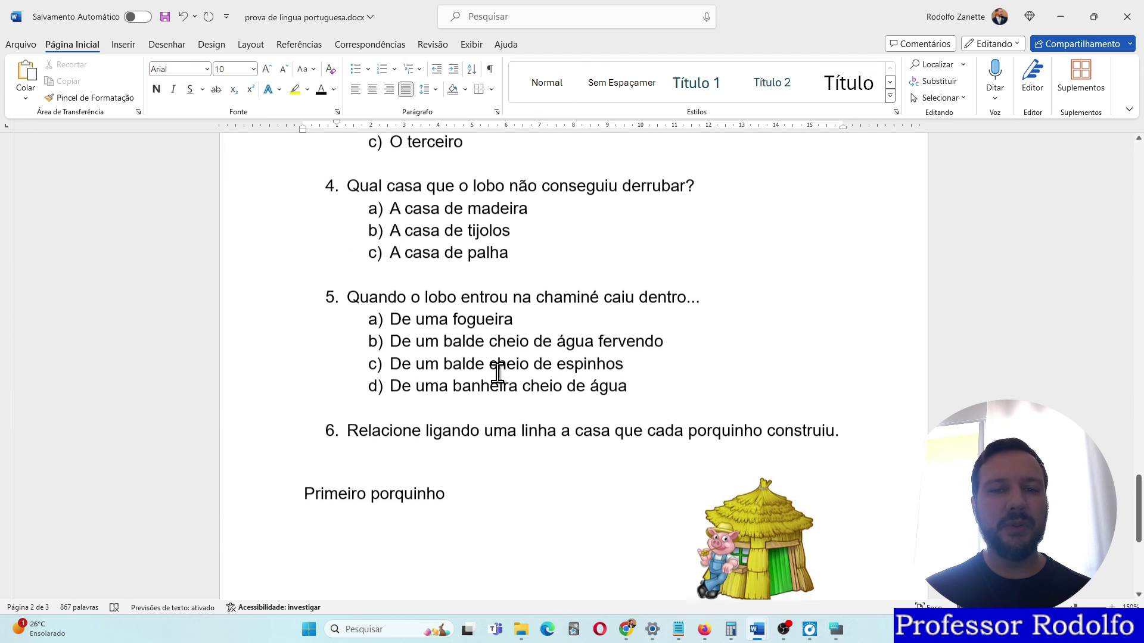
scroll(499, 381, "up", 11)
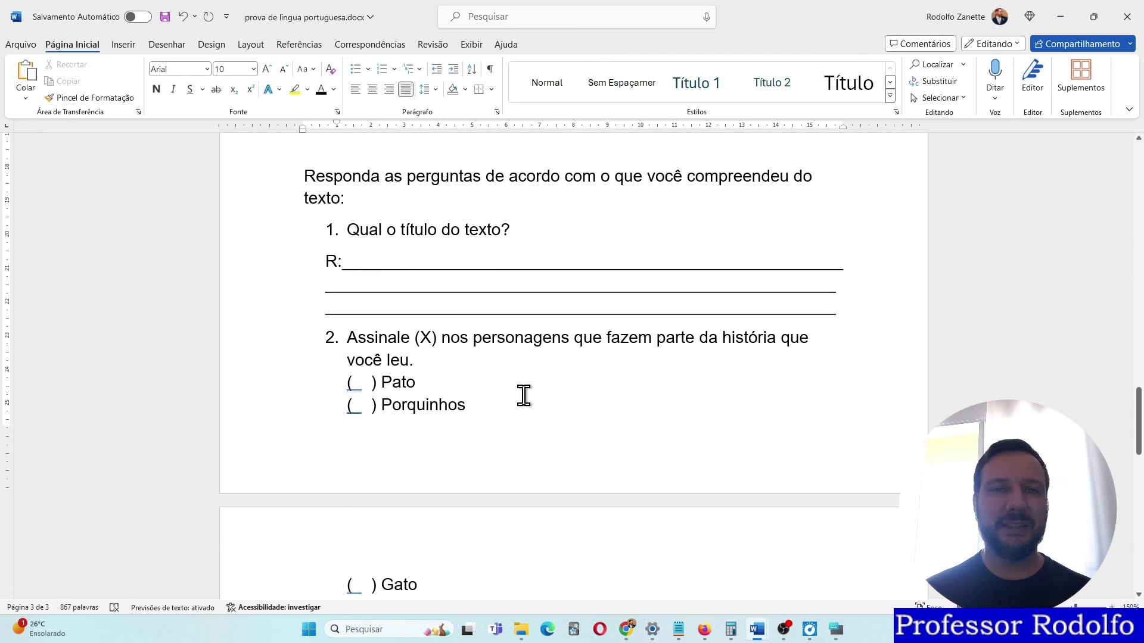